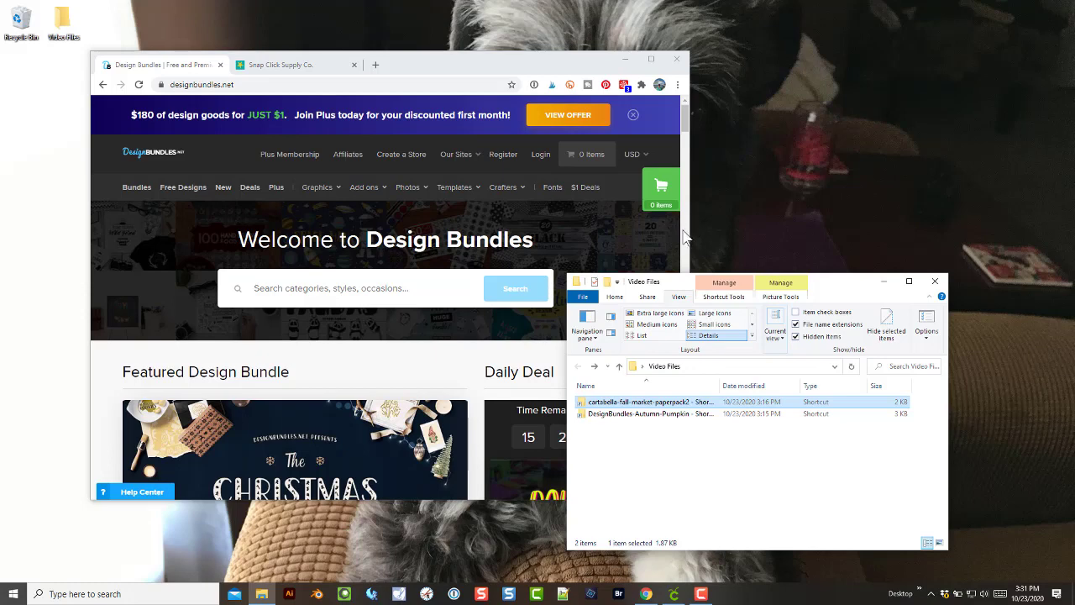
Open the Patterns category of Graphics on Design Bundles and look through the digital pattern listings.
mouse_move(320, 196)
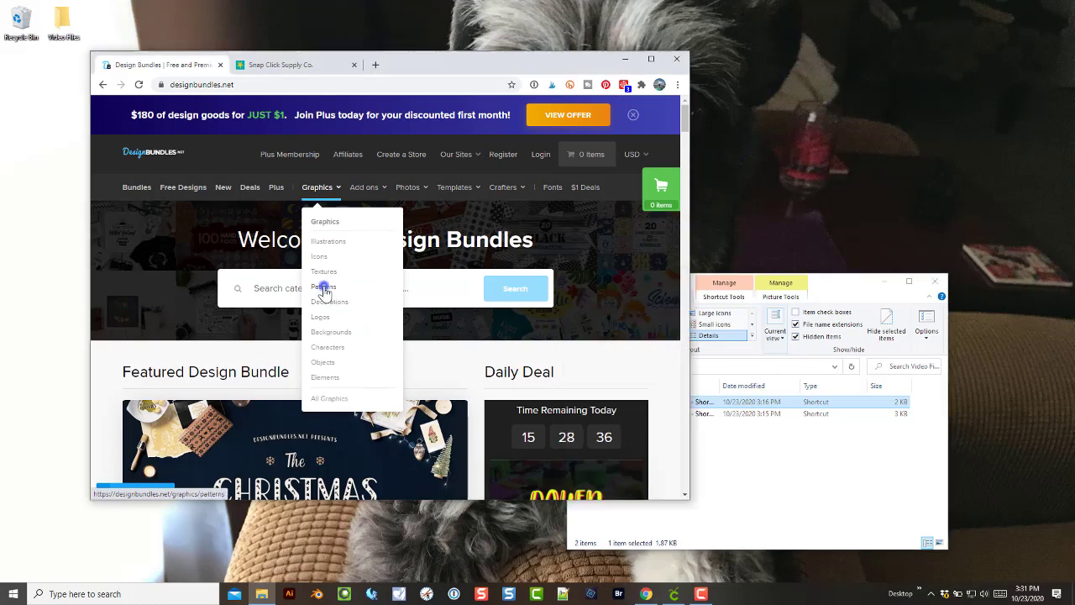
click(323, 288)
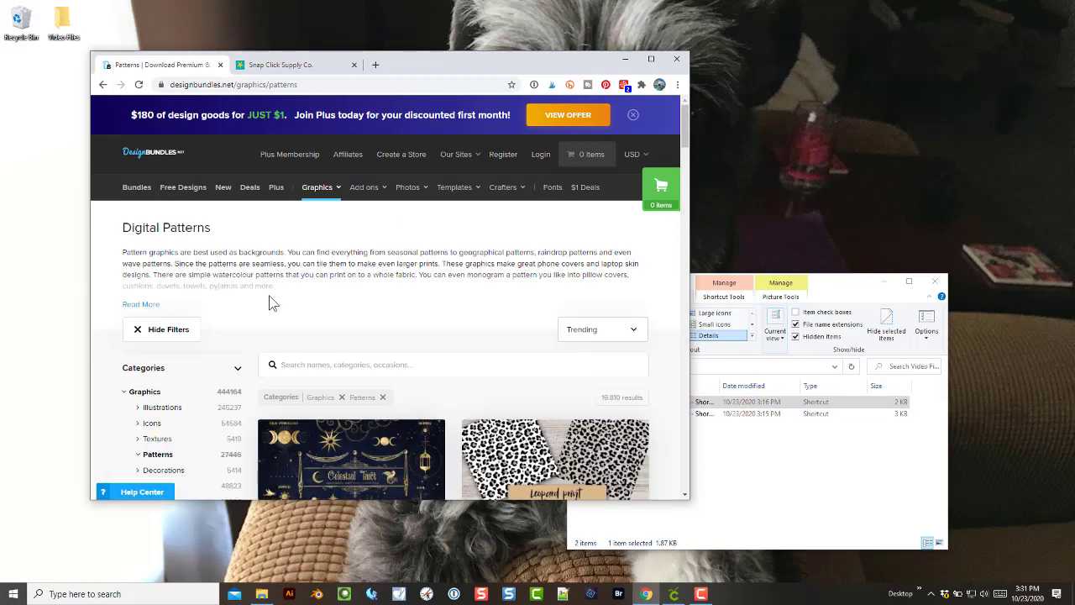
scroll(272, 300, down, 3)
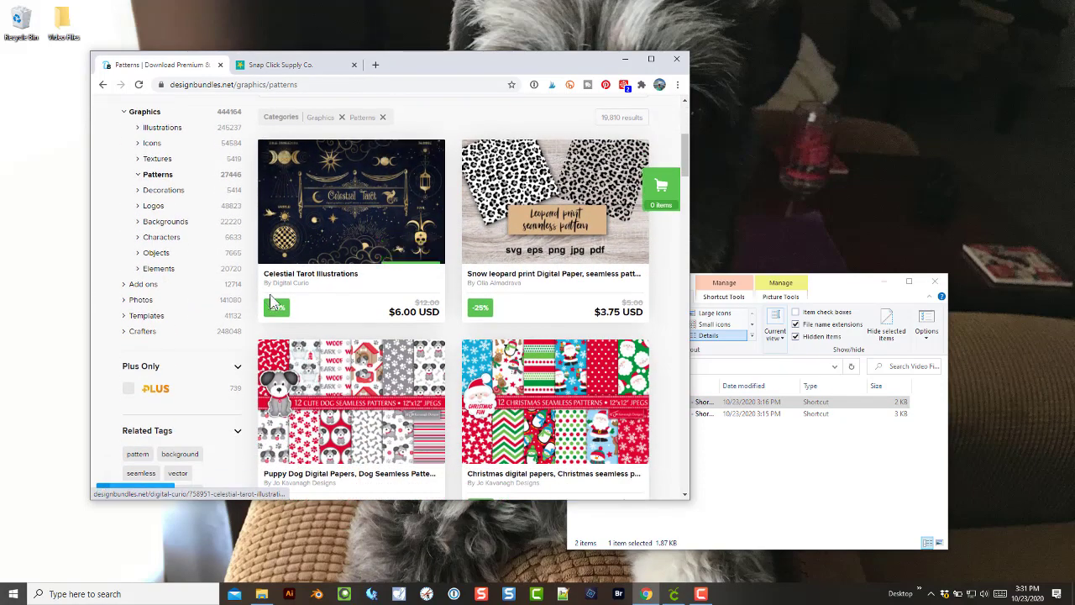
scroll(271, 300, down, 1)
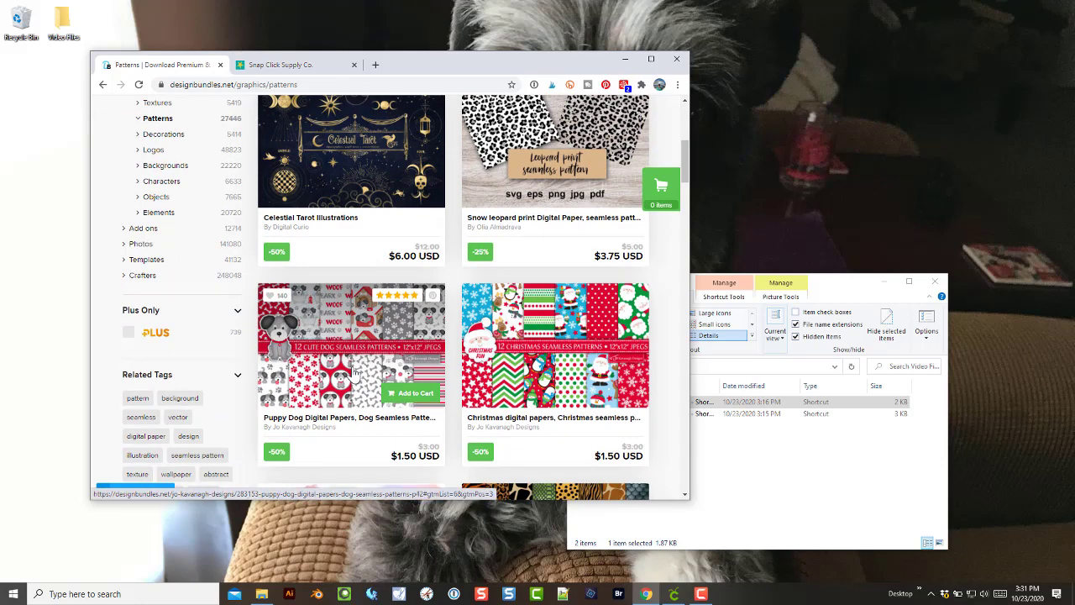
scroll(353, 372, down, 2)
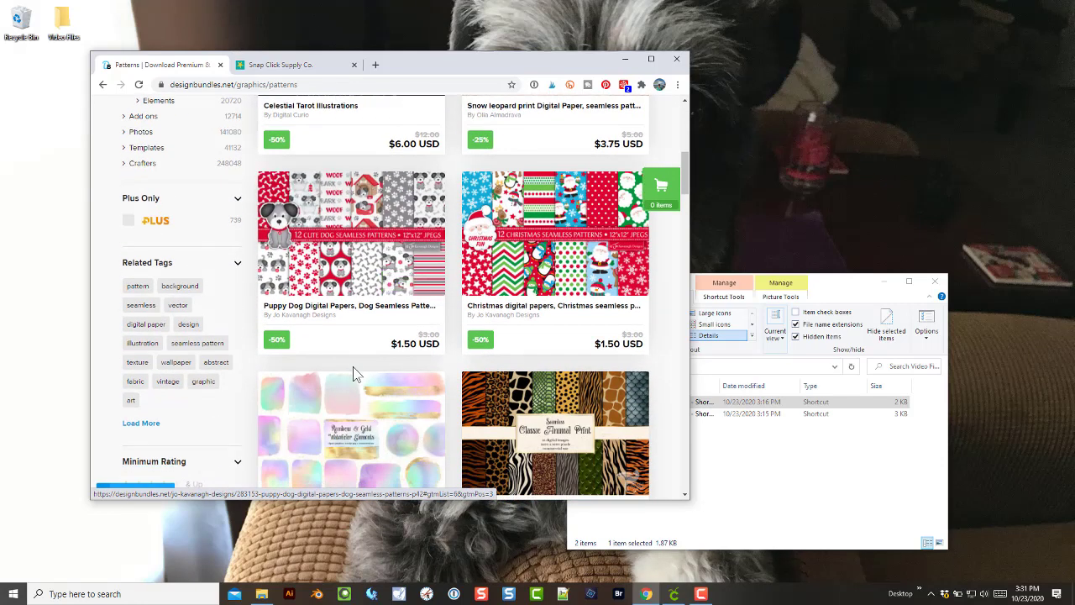
scroll(353, 327, down, 1)
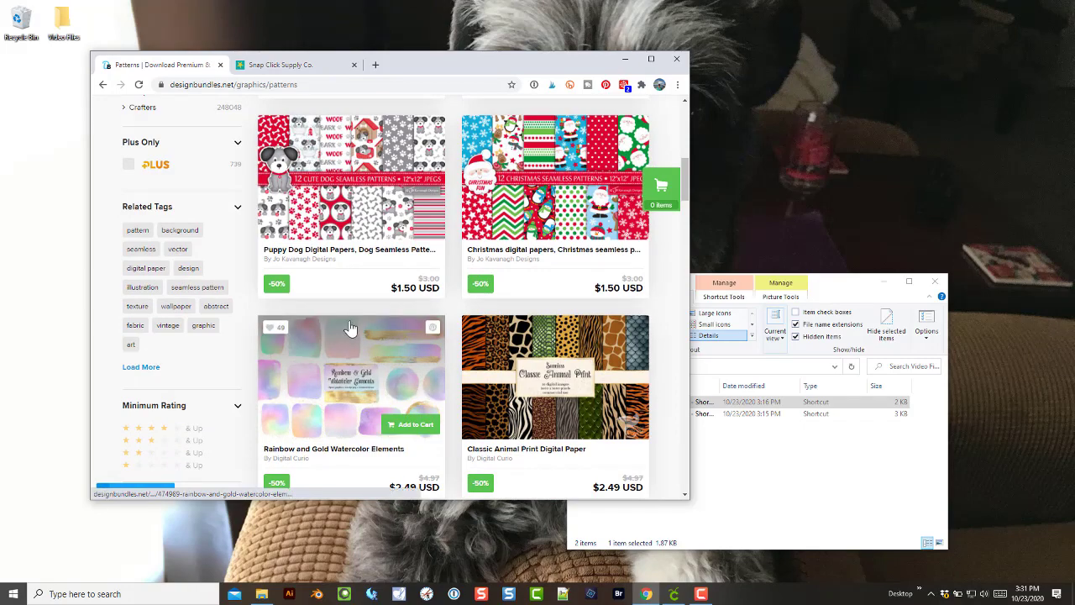
scroll(352, 329, down, 2)
scroll(351, 329, down, 3)
scroll(435, 411, down, 5)
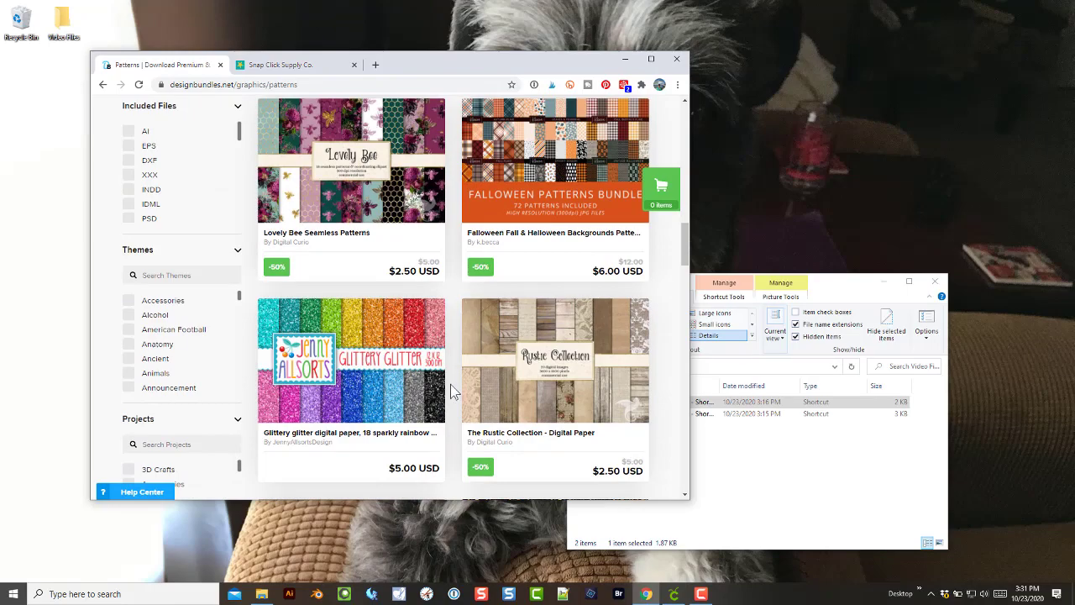
scroll(451, 390, up, 15)
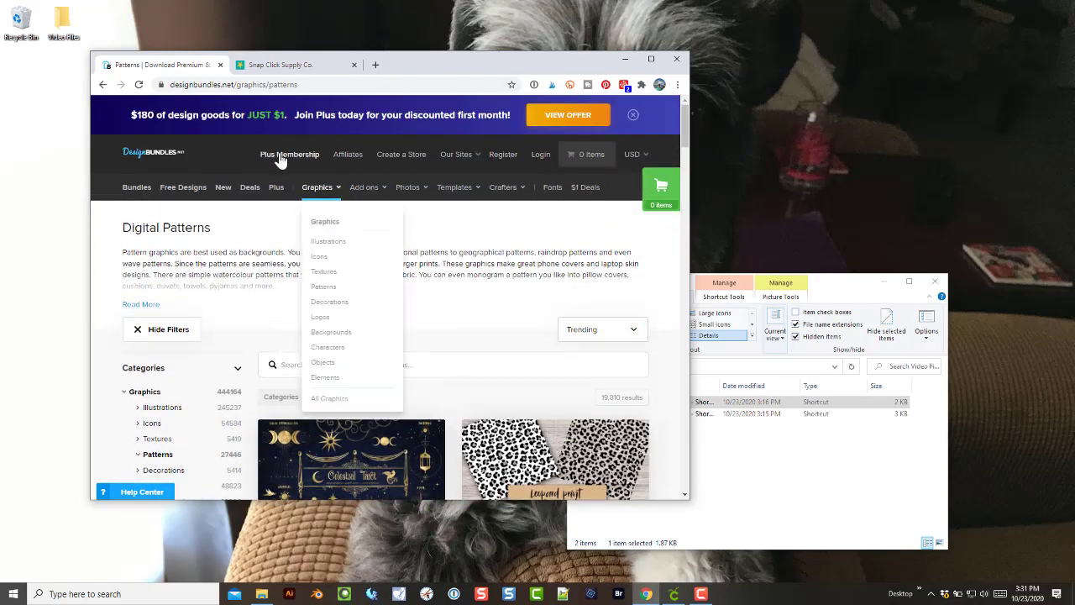
Switch to the Snap Click Supply Co. site and open its Digital Paper Packs category.
click(274, 67)
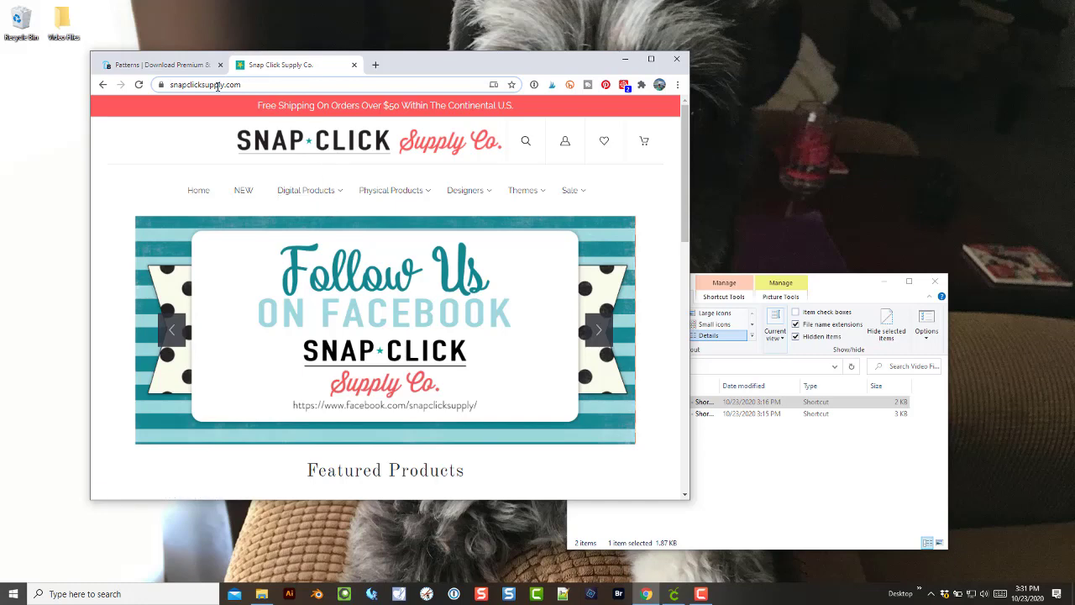
click(327, 196)
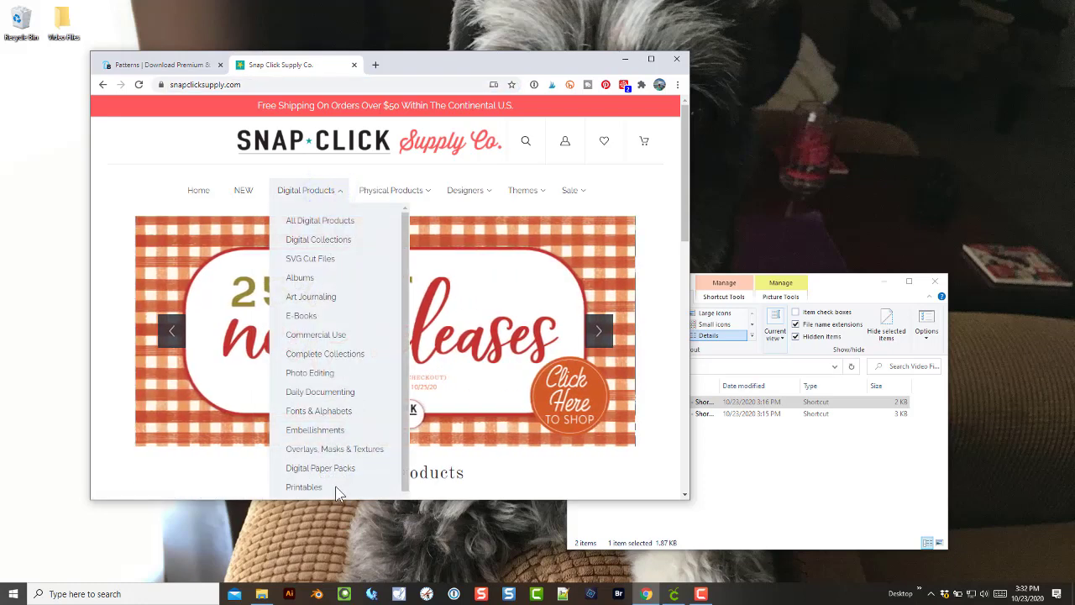
scroll(339, 471, down, 1)
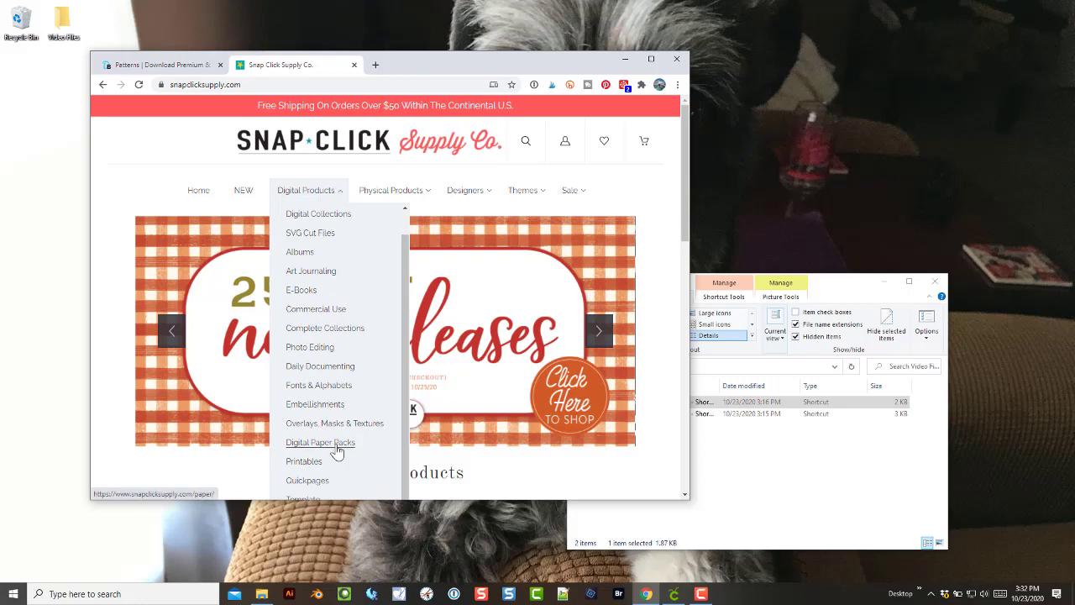
click(335, 447)
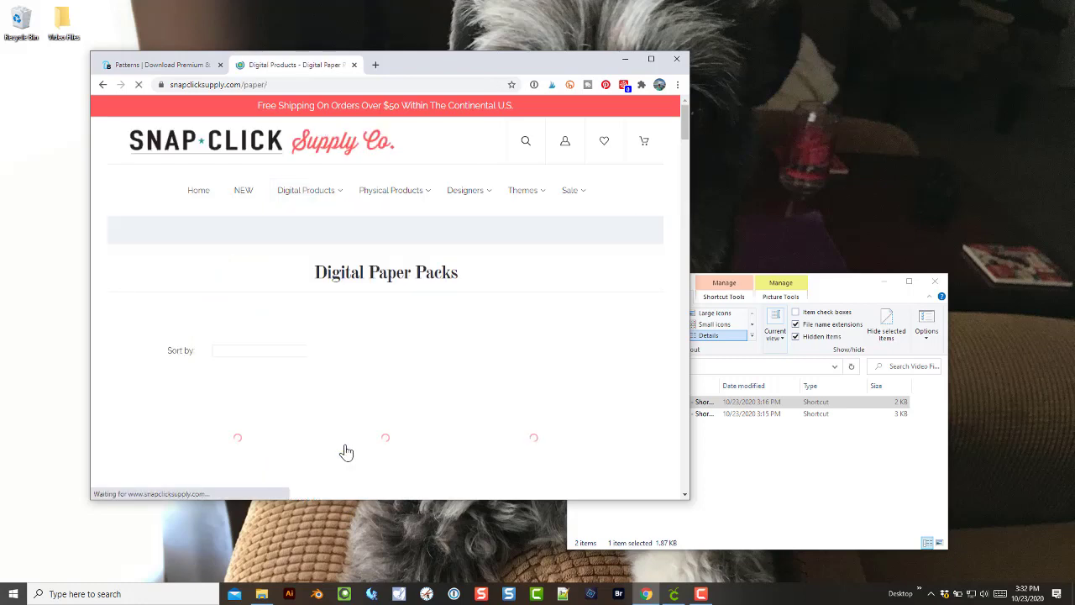
Examine the products offered among the Digital Paper Packs, including the Let's Lumberjack and Zoo Adventure collections.
scroll(384, 336, down, 2)
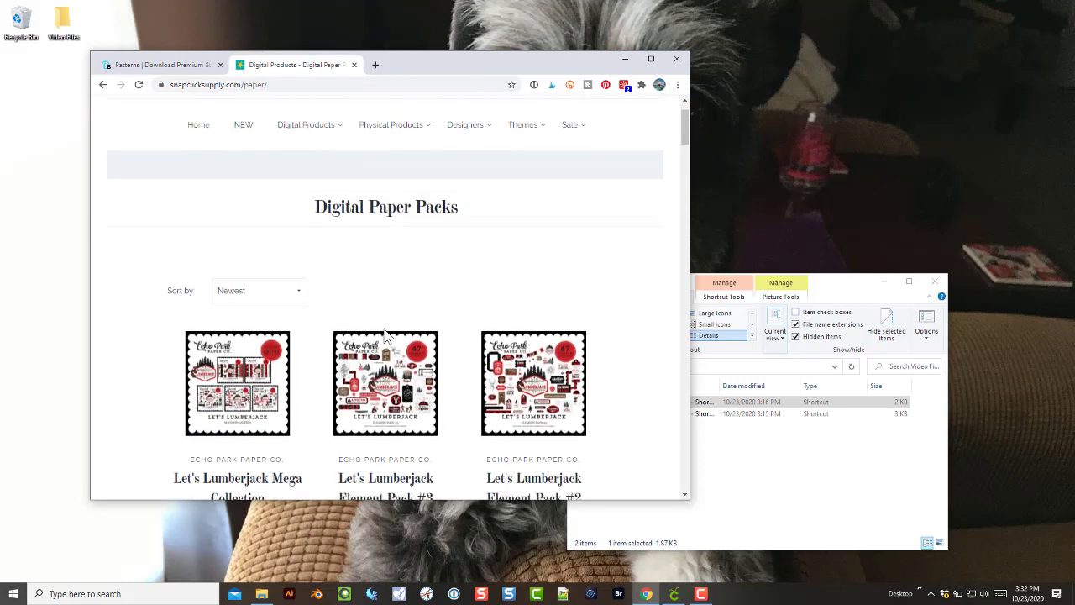
scroll(382, 336, down, 4)
scroll(420, 389, down, 1)
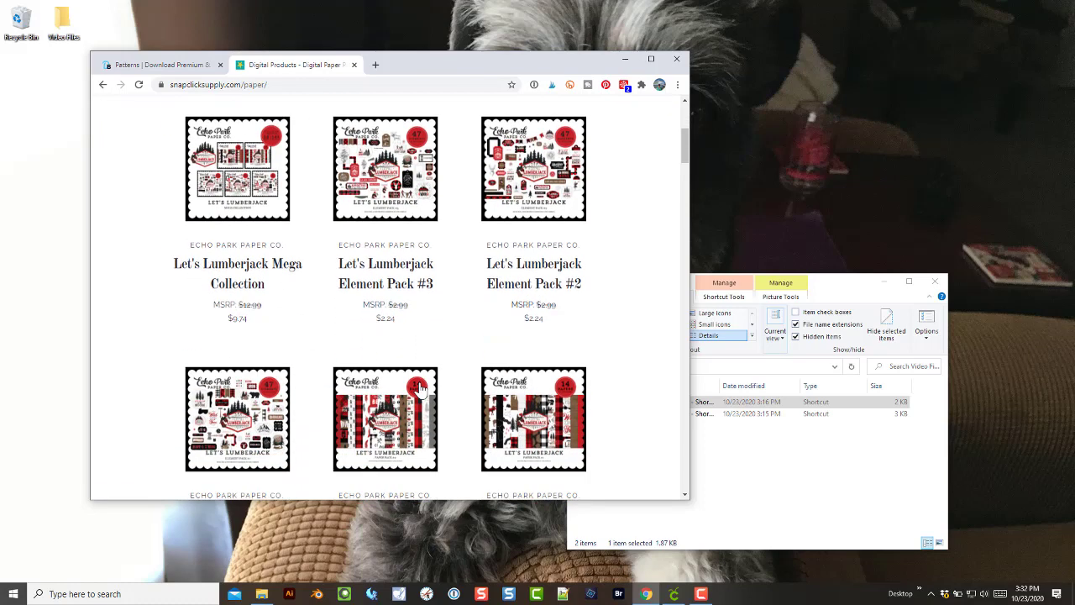
scroll(424, 382, down, 3)
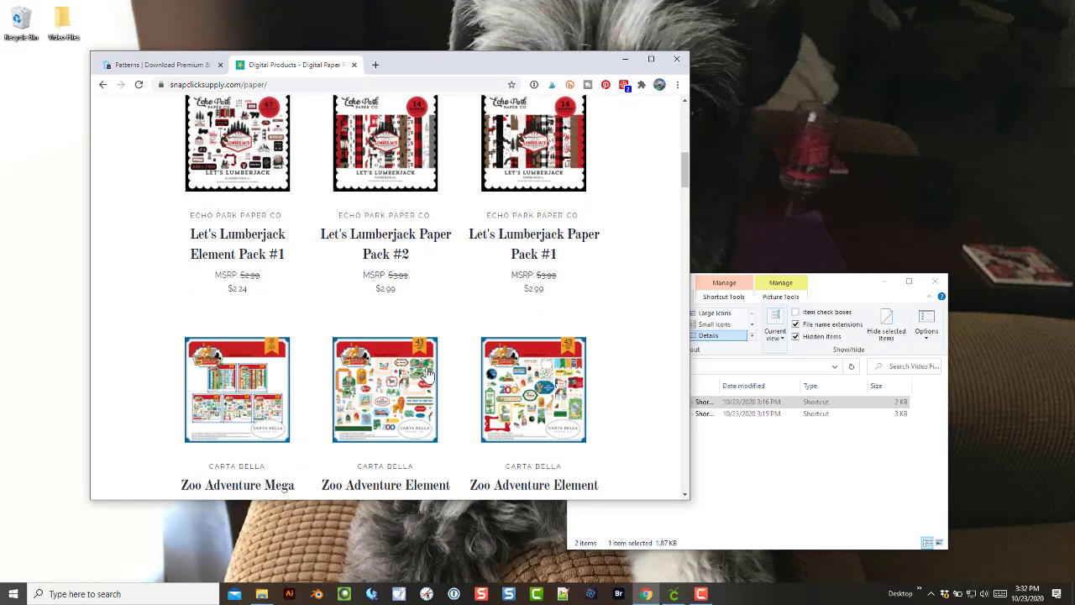
scroll(427, 372, down, 3)
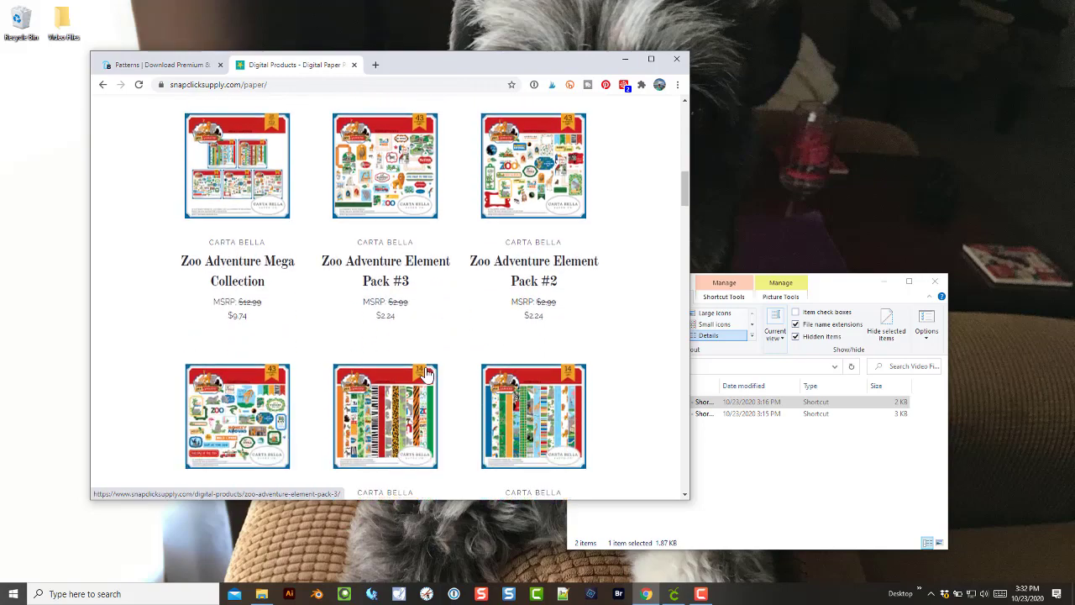
scroll(426, 374, up, 8)
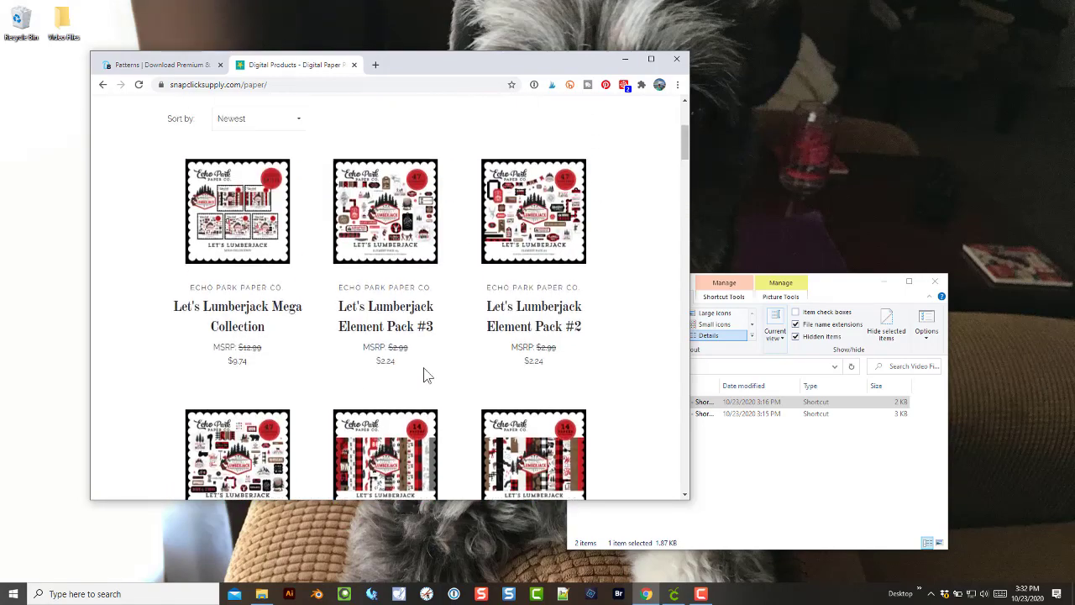
scroll(424, 376, up, 5)
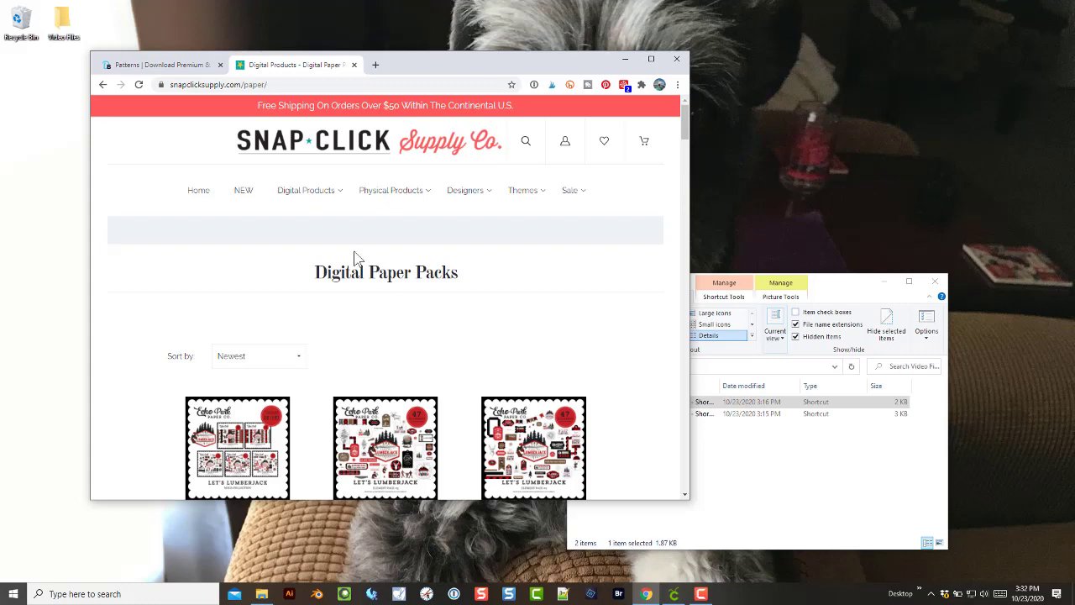
scroll(432, 357, down, 2)
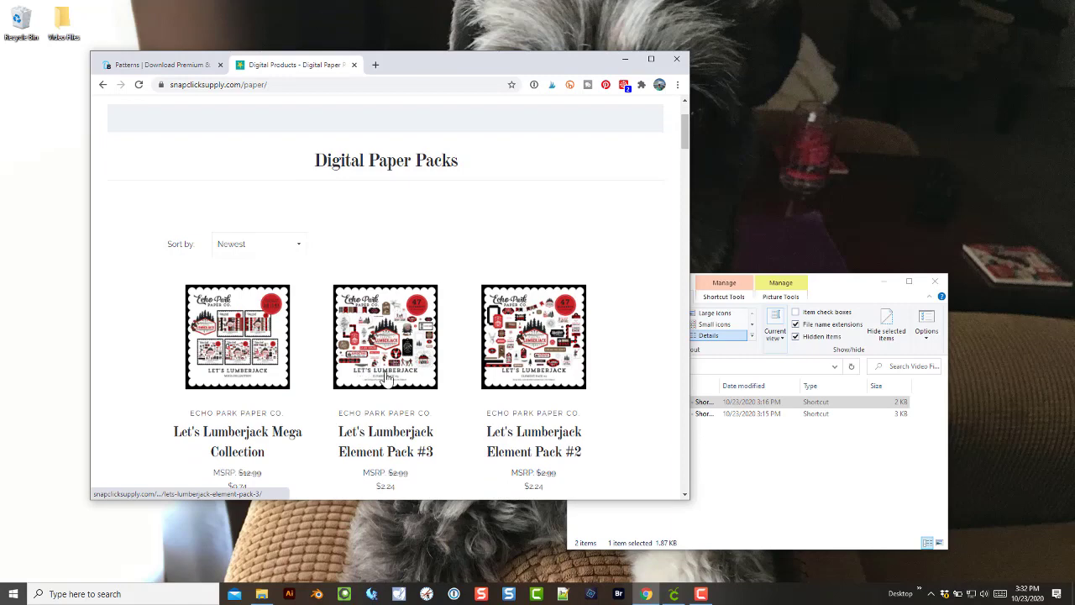
scroll(355, 250, up, 2)
scroll(357, 252, down, 2)
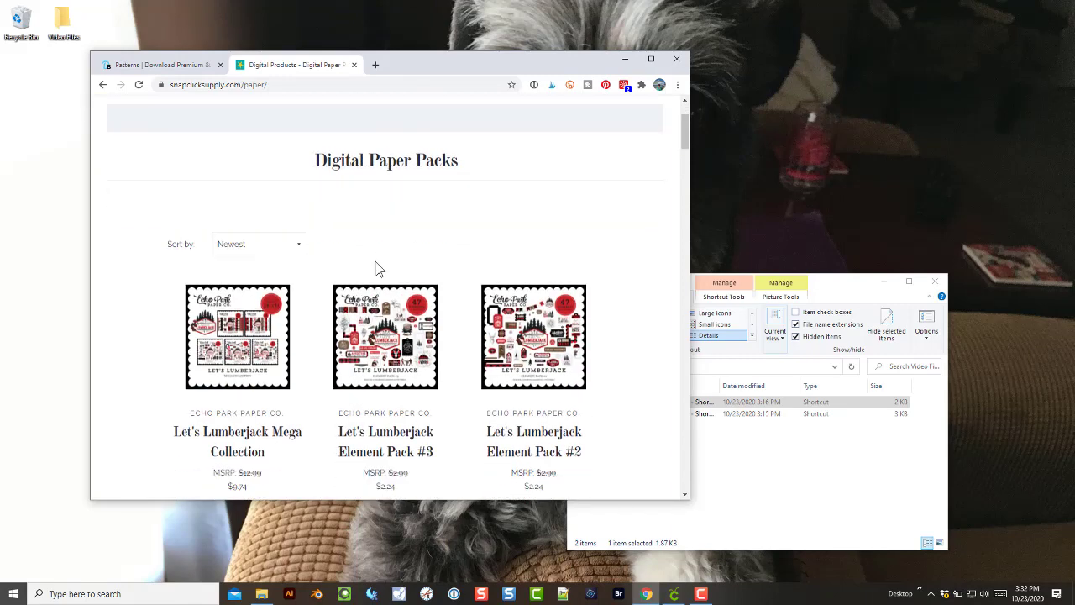
scroll(377, 269, down, 7)
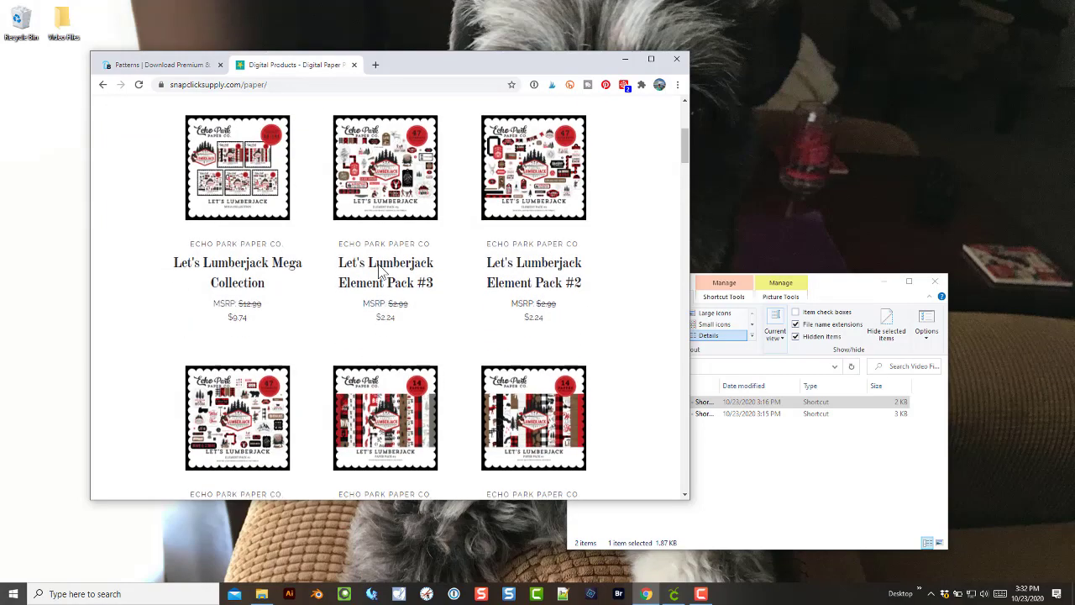
scroll(383, 271, up, 9)
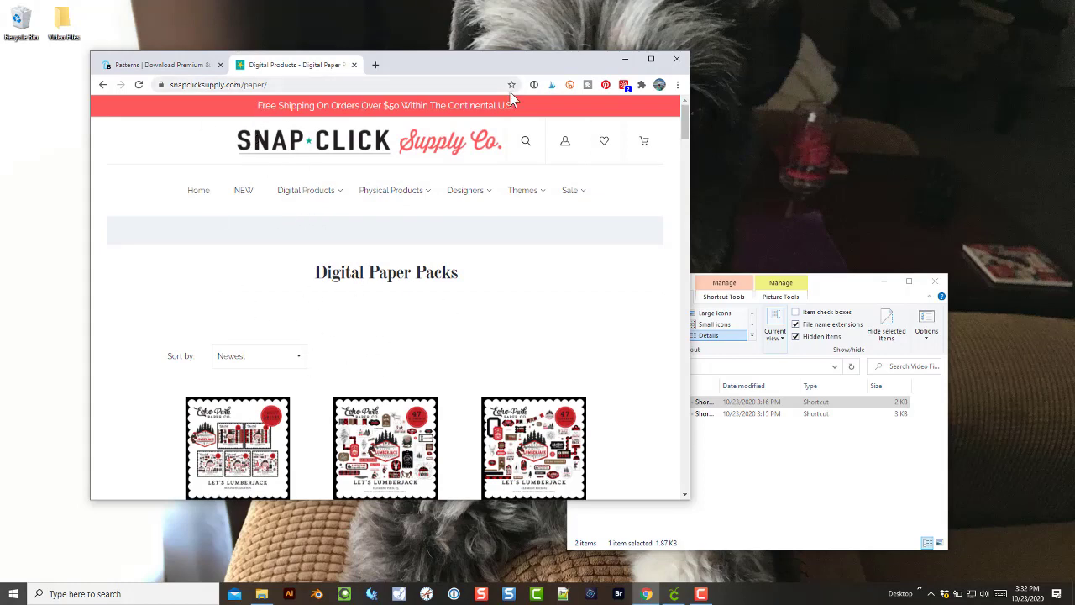
Minimize the browser and open the DesignBundles-Autumn-Pumpkin folder from the Video Files folder in File Explorer.
click(622, 58)
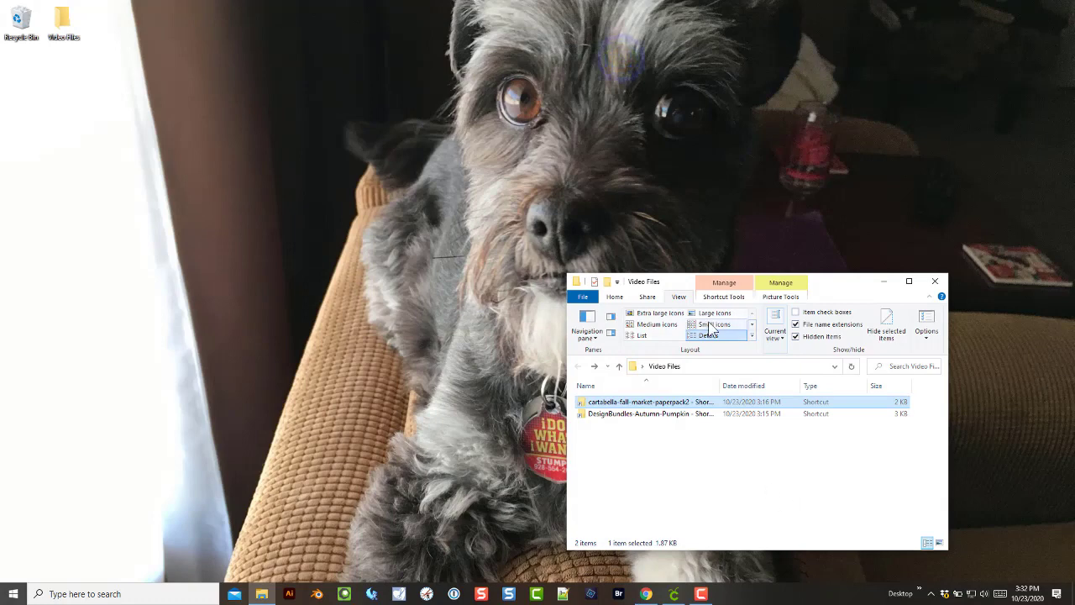
drag(829, 287, 729, 261)
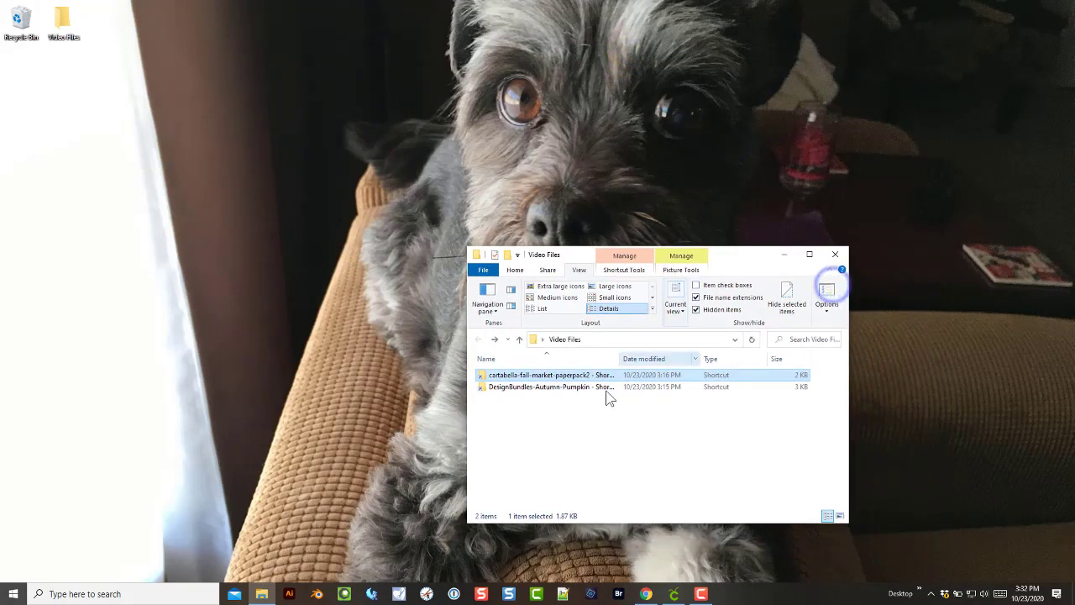
click(541, 392)
double_click(540, 391)
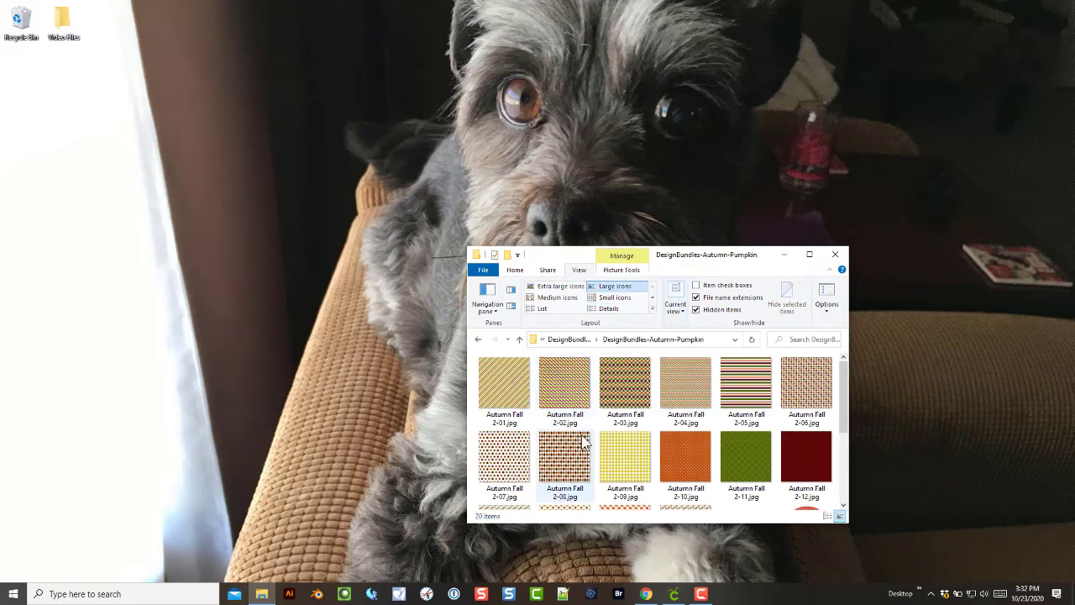
Look over the Autumn Fall pattern images, select Autumn Fall 2-07.jpg, and reposition and enlarge the folder window to show more thumbnails.
scroll(648, 405, down, 2)
scroll(648, 406, up, 1)
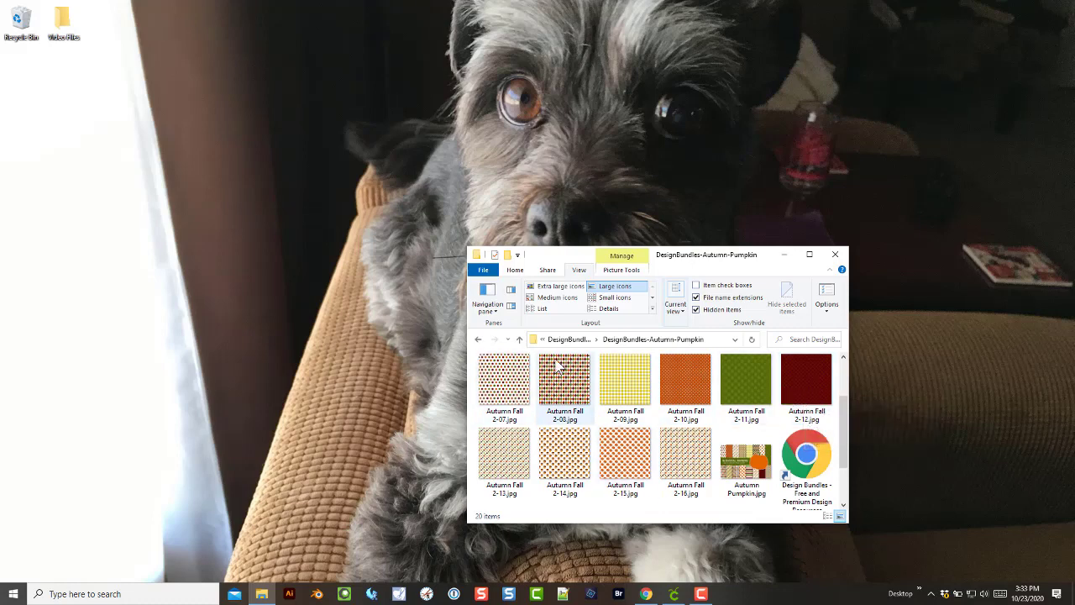
click(515, 383)
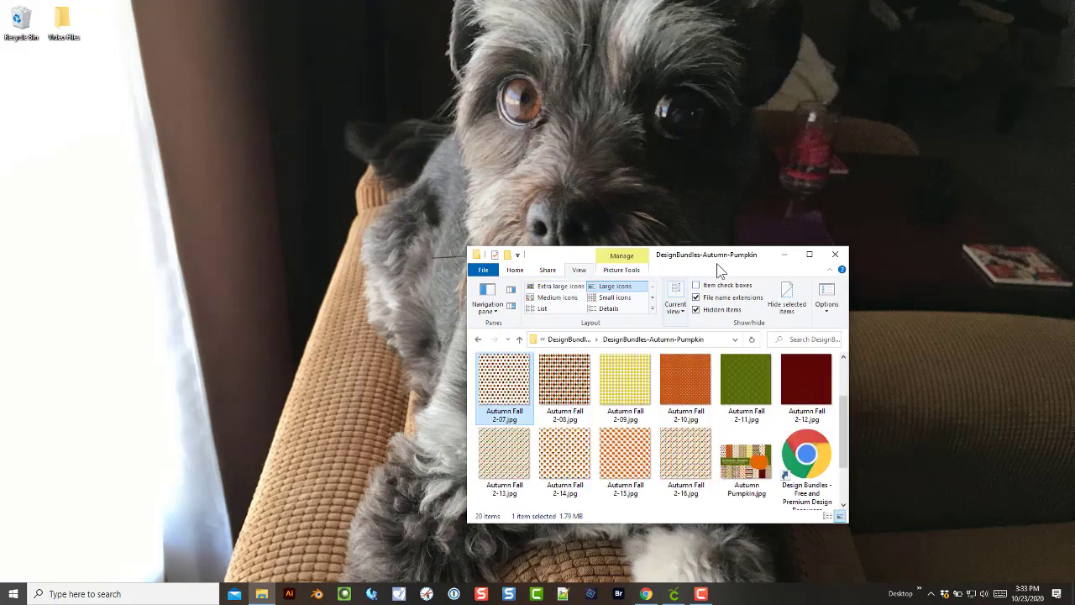
drag(715, 266, 704, 246)
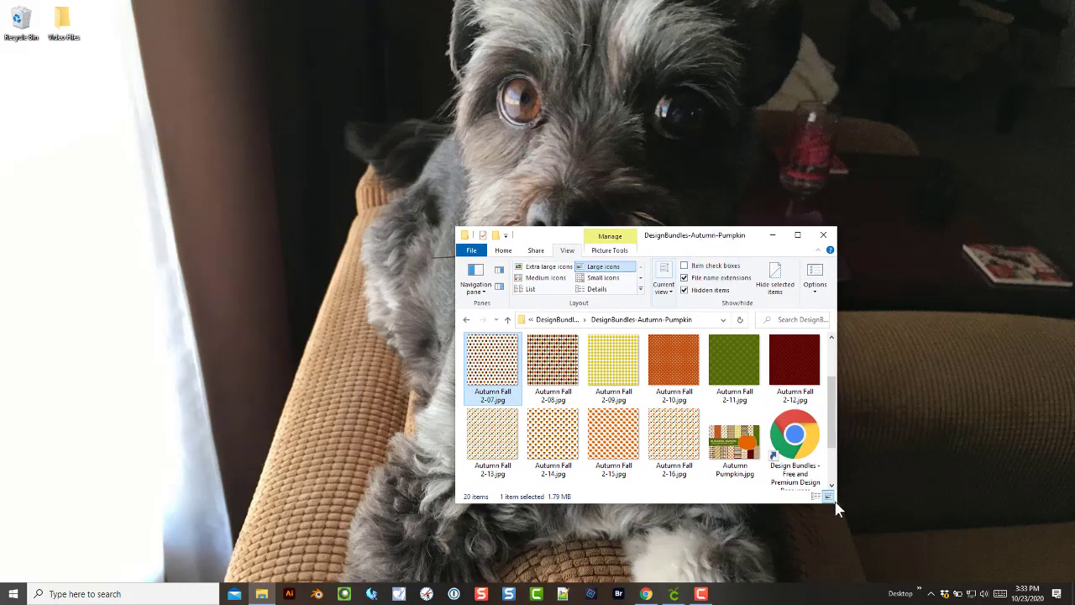
drag(841, 508, 916, 553)
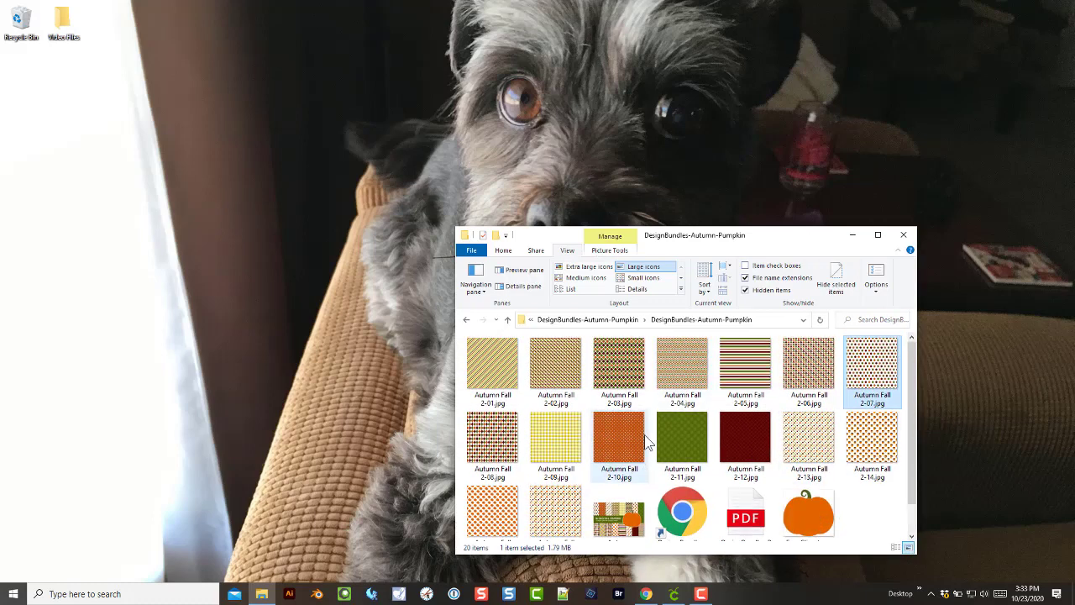
View Autumn Fall 2-01.jpg in the Photos app, and close the image again.
mouse_move(494, 382)
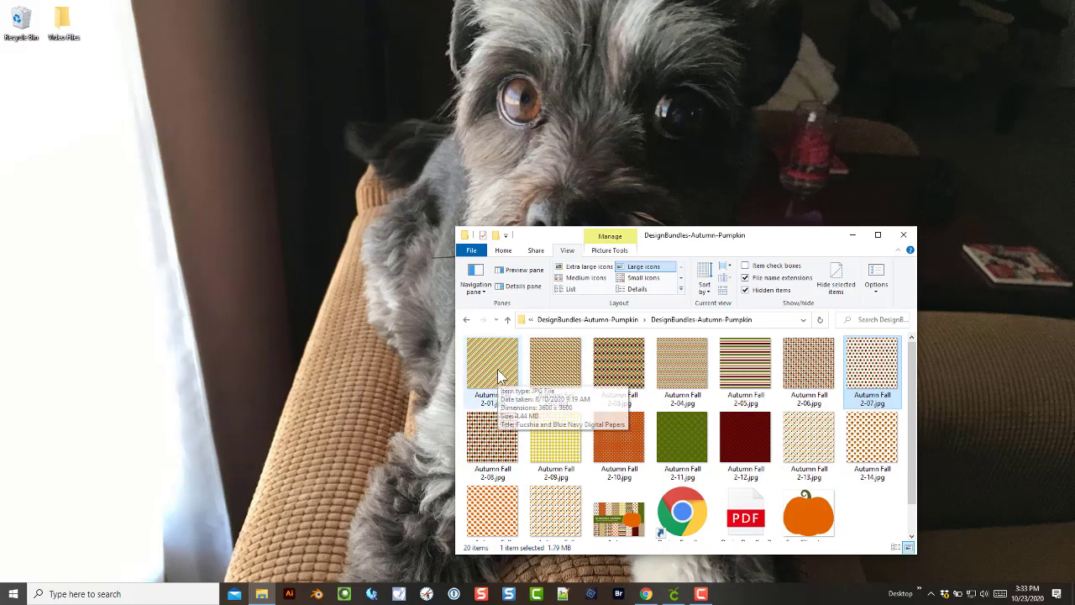
right_click(504, 366)
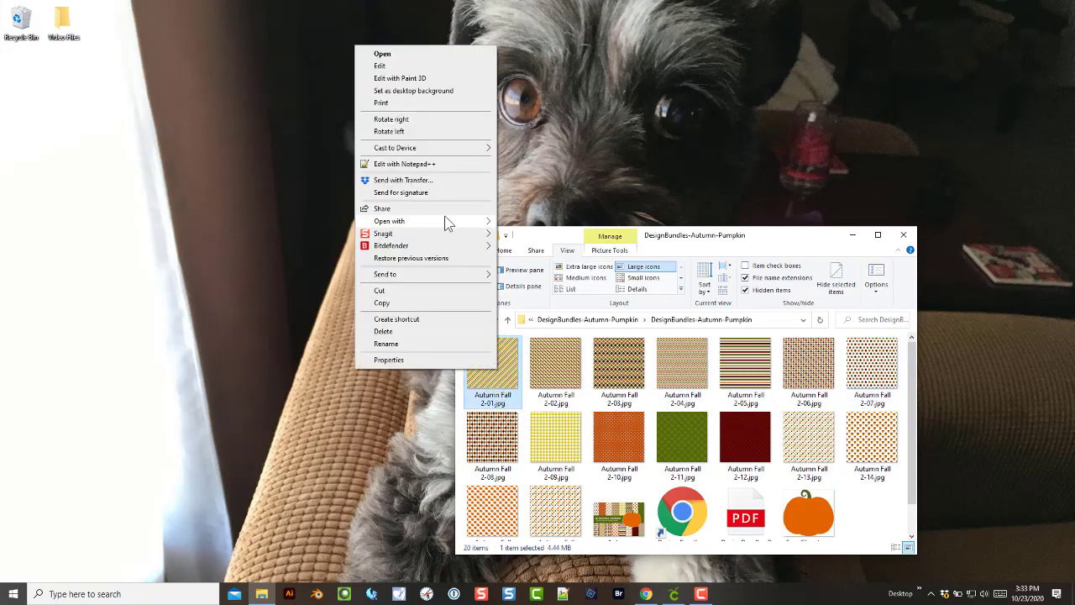
mouse_move(475, 221)
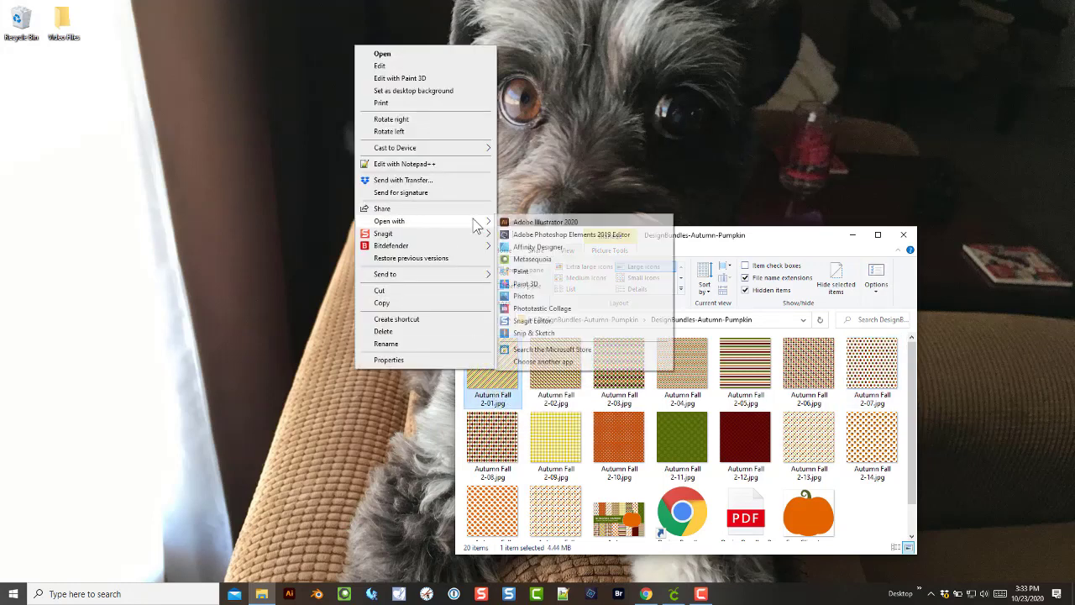
click(525, 298)
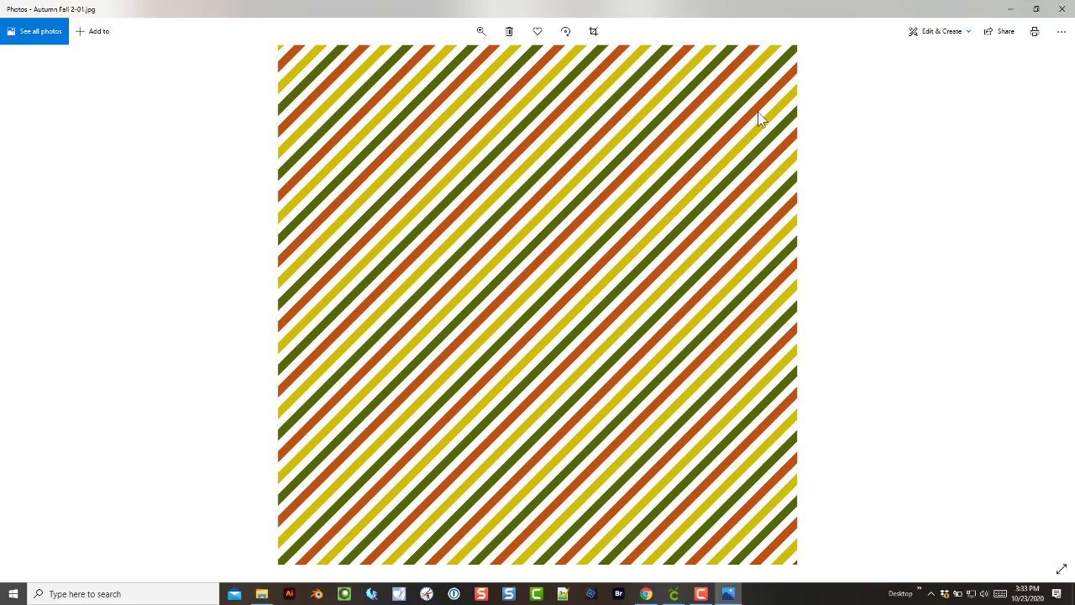
click(1061, 10)
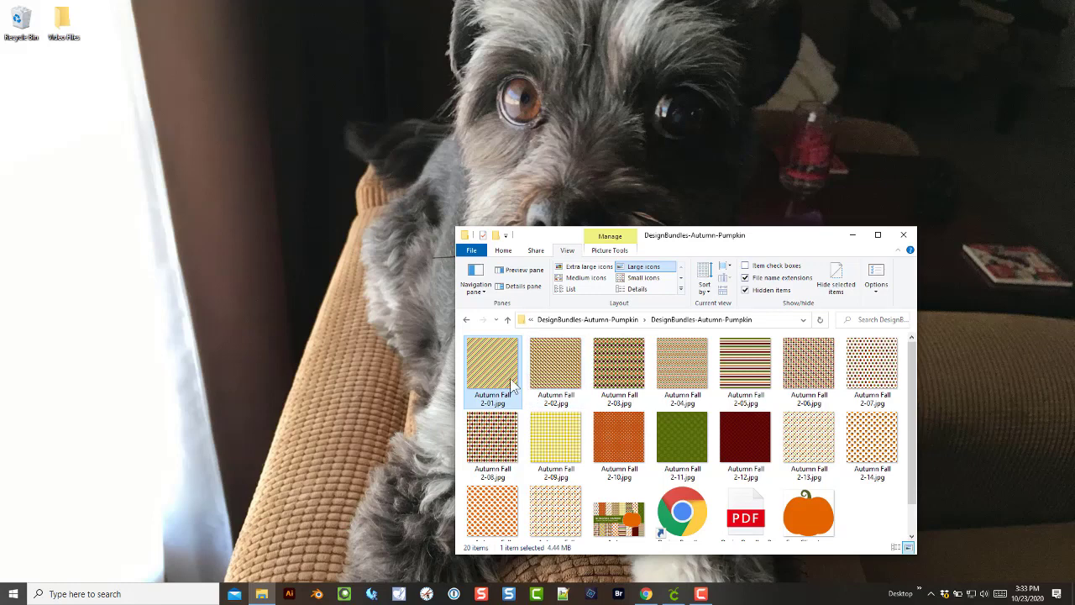
Select Autumn Fall 2-08.jpg and look at the remaining files in the folder.
click(506, 443)
scroll(504, 441, down, 1)
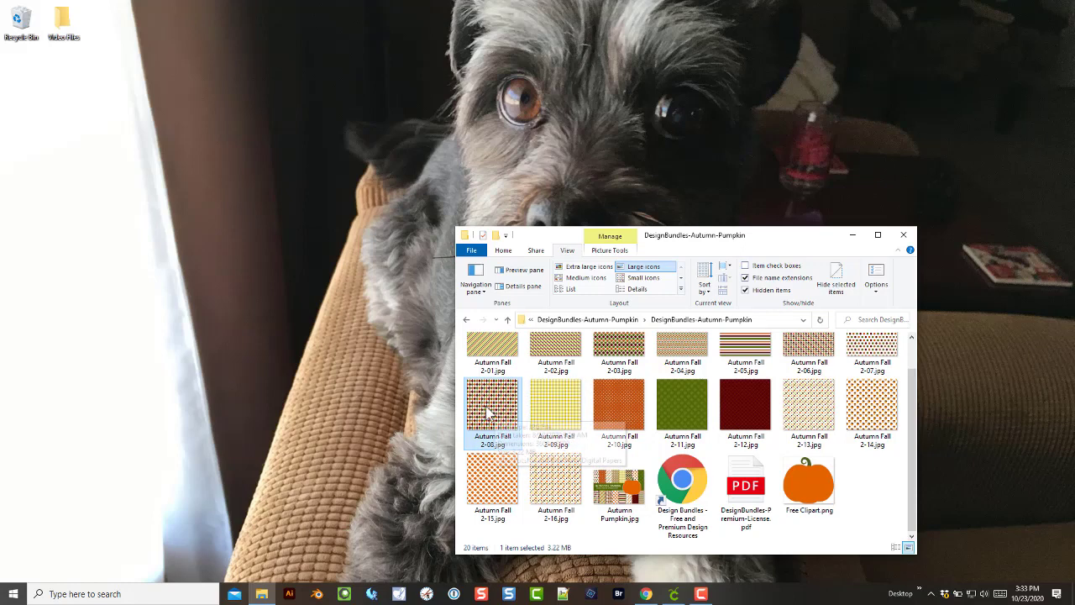
Open the print settings for Autumn Fall 2-08.jpg and review the available paper types.
right_click(486, 405)
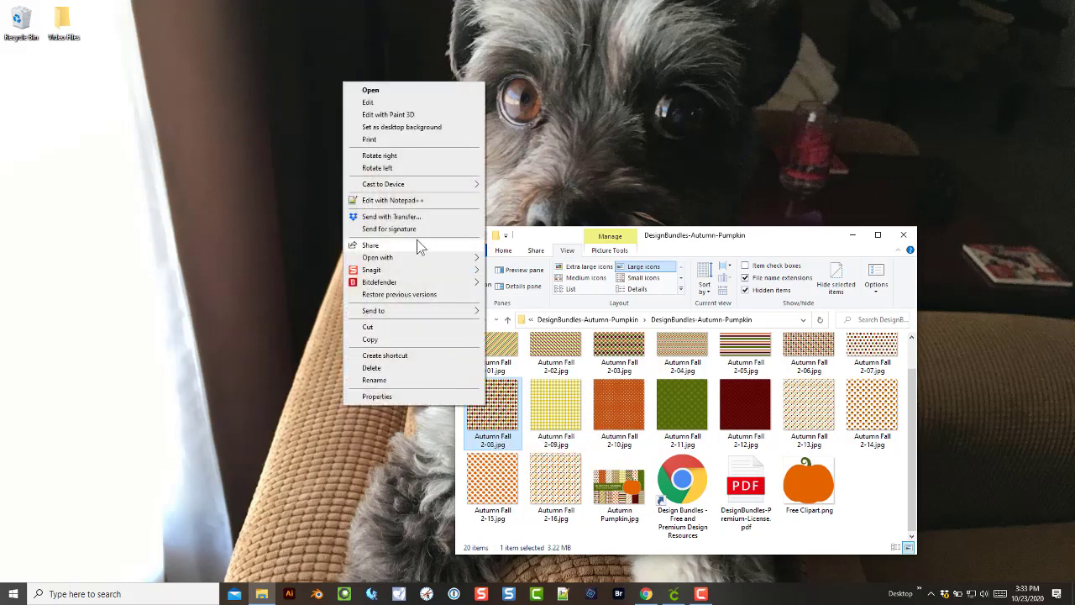
click(390, 140)
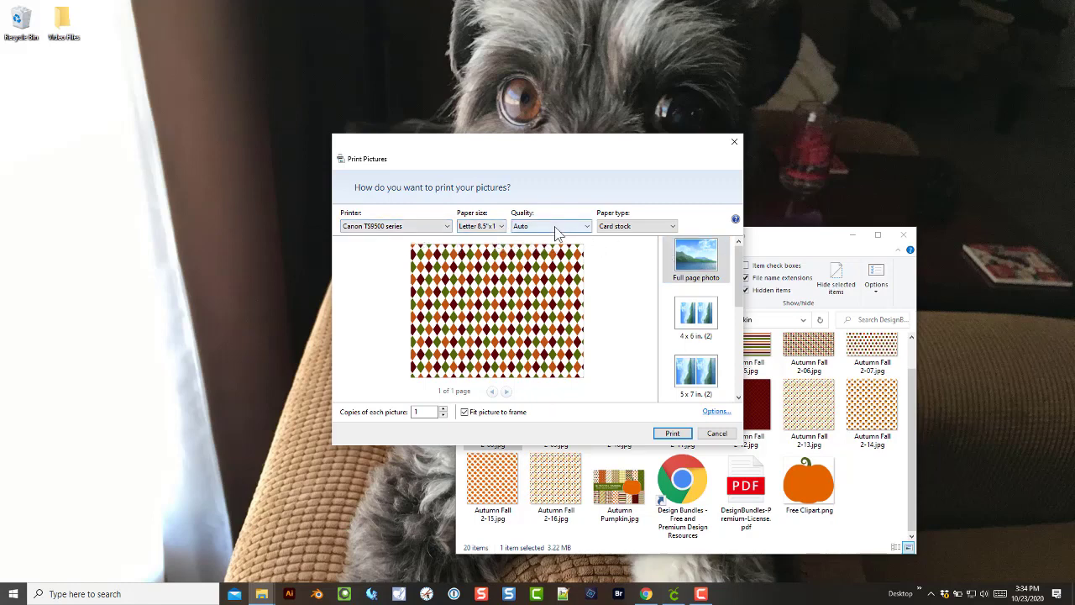
click(665, 227)
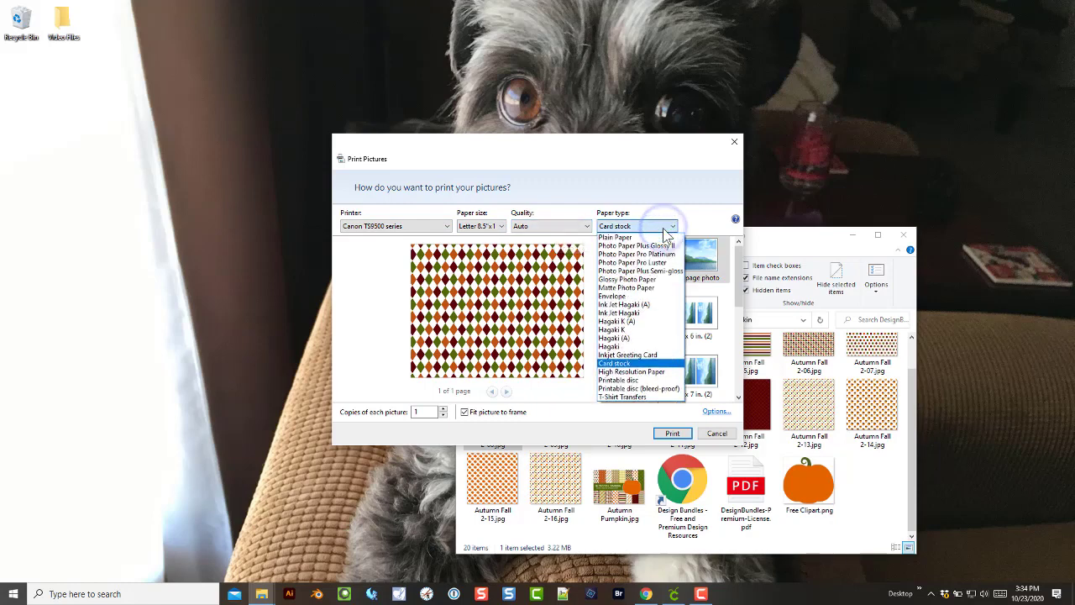
click(612, 195)
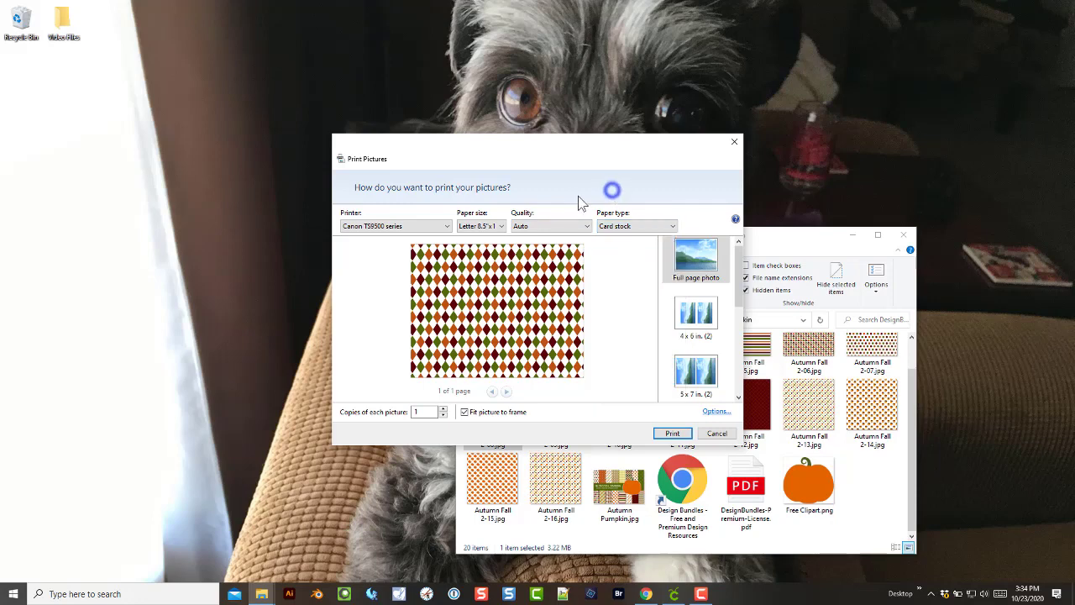
Preview the pattern print on Square 12"x12" paper, and switch the paper size back to Letter 8.5"x11".
click(495, 227)
click(487, 281)
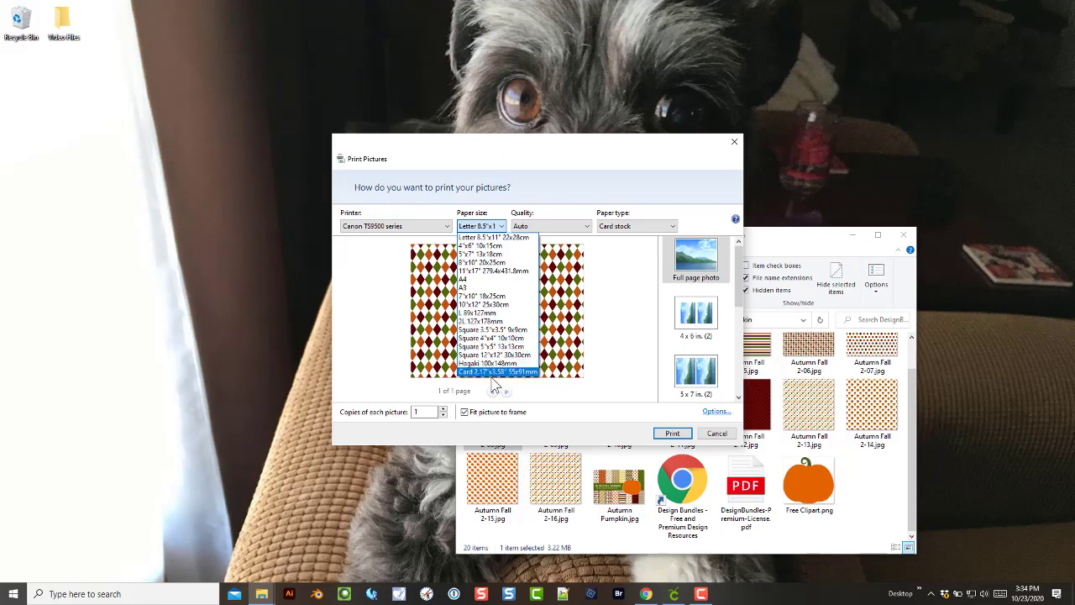
click(502, 355)
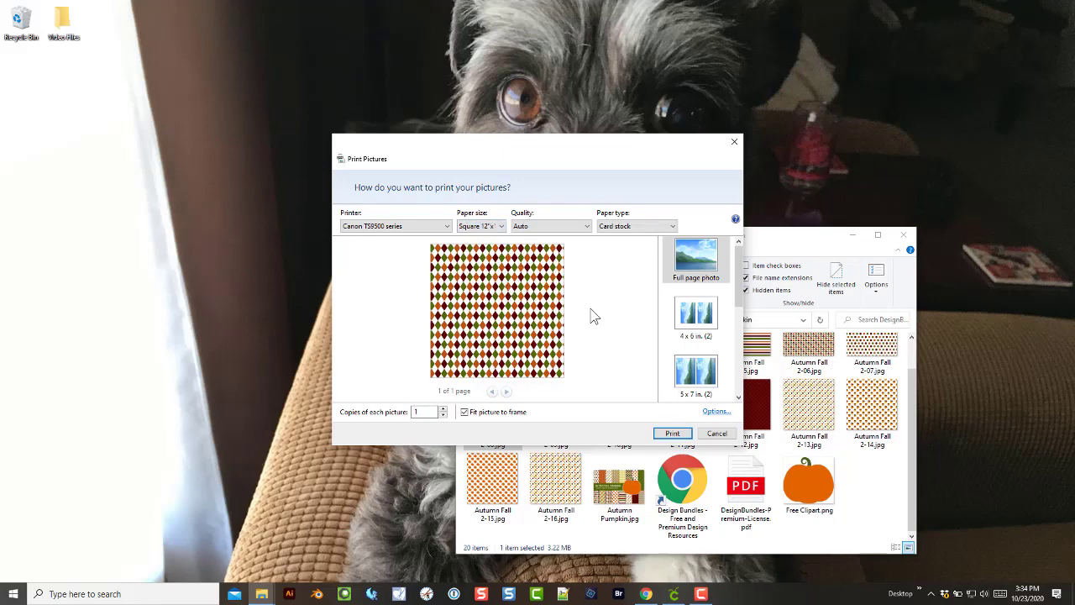
click(489, 226)
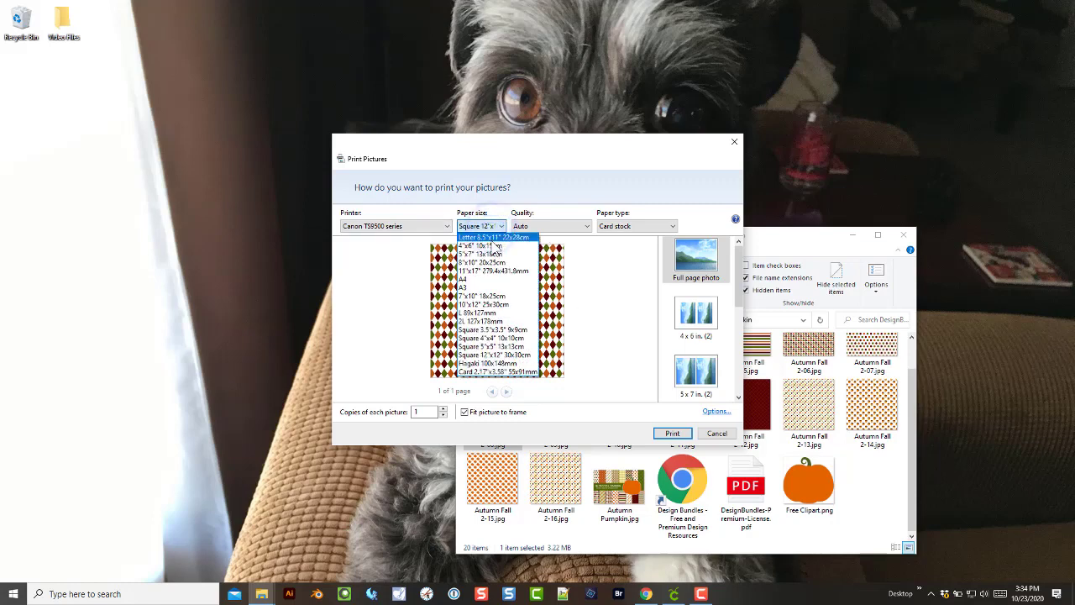
click(493, 239)
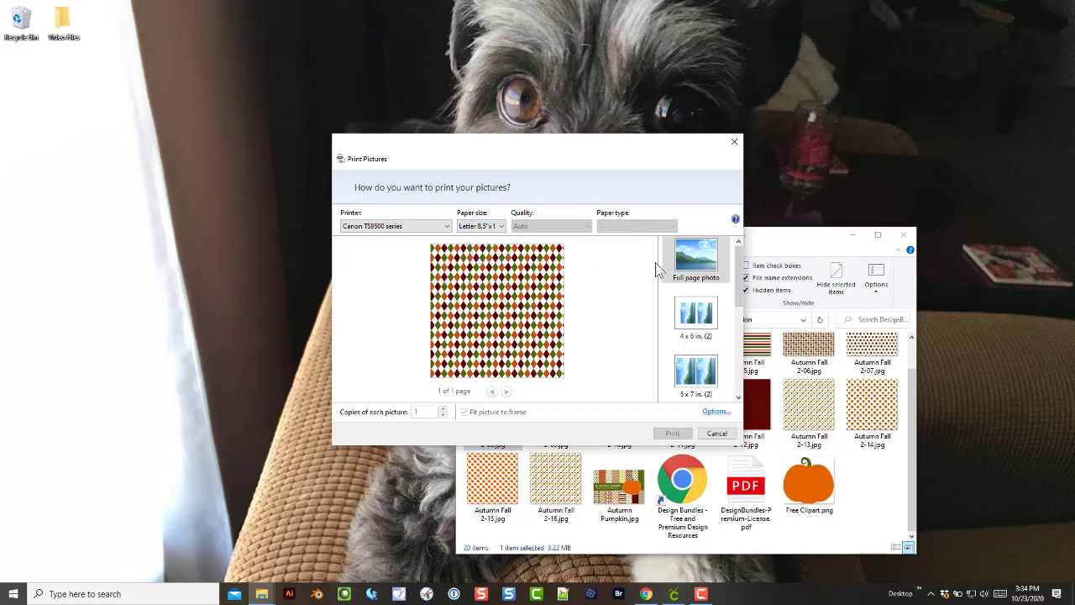
Try the 4 x 6 in. print layout, return to the full page photo layout, and cancel printing.
click(711, 315)
key(Up)
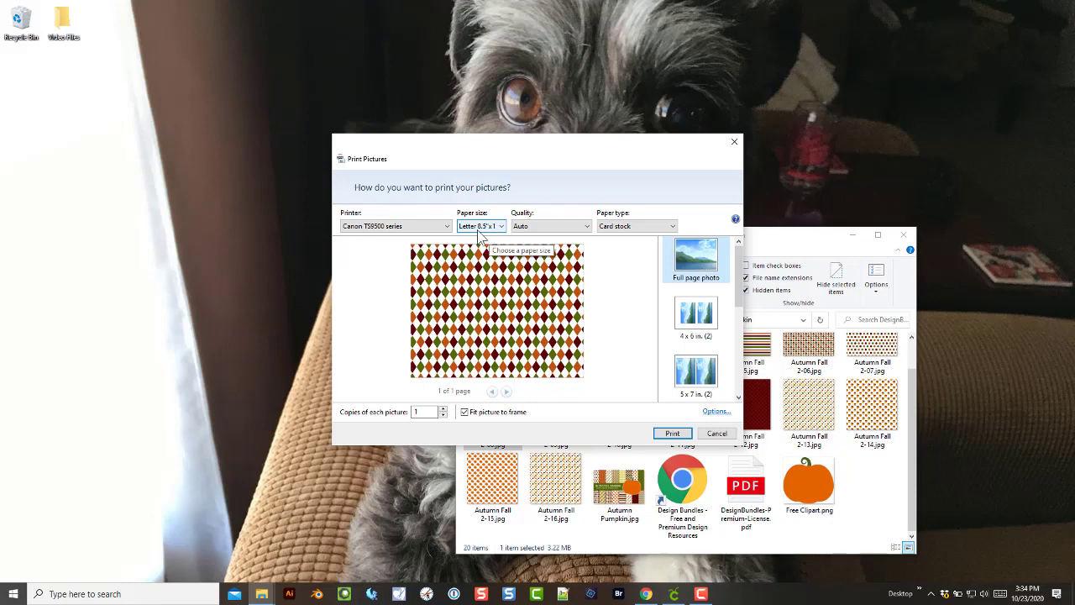
click(717, 434)
Reposition the folder window, go back to the Video Files folder, and switch to Cricut Design Space.
drag(693, 241, 613, 210)
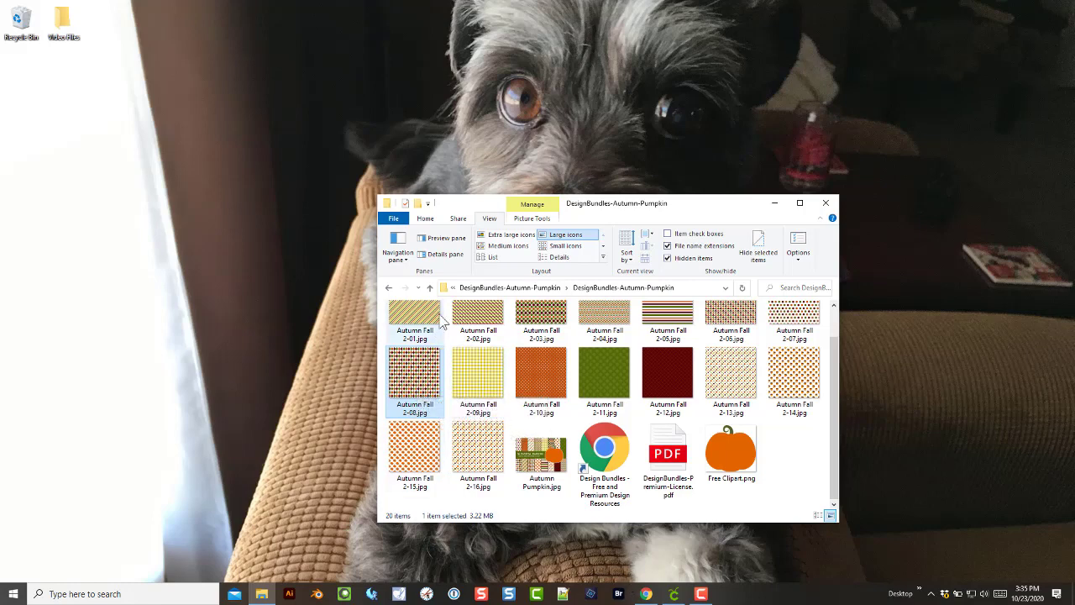
click(428, 288)
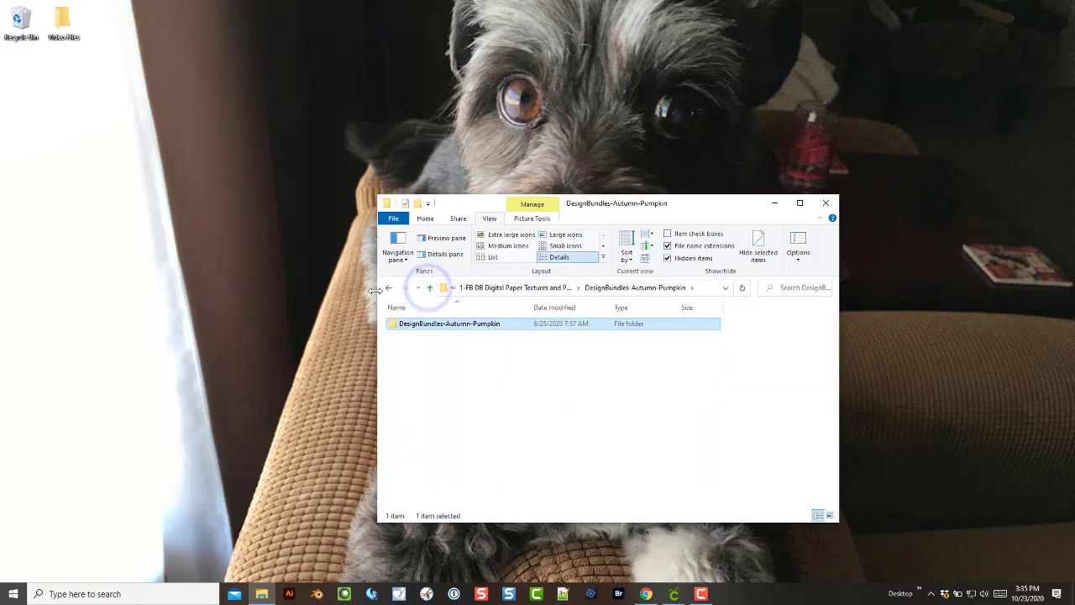
click(388, 288)
click(388, 288)
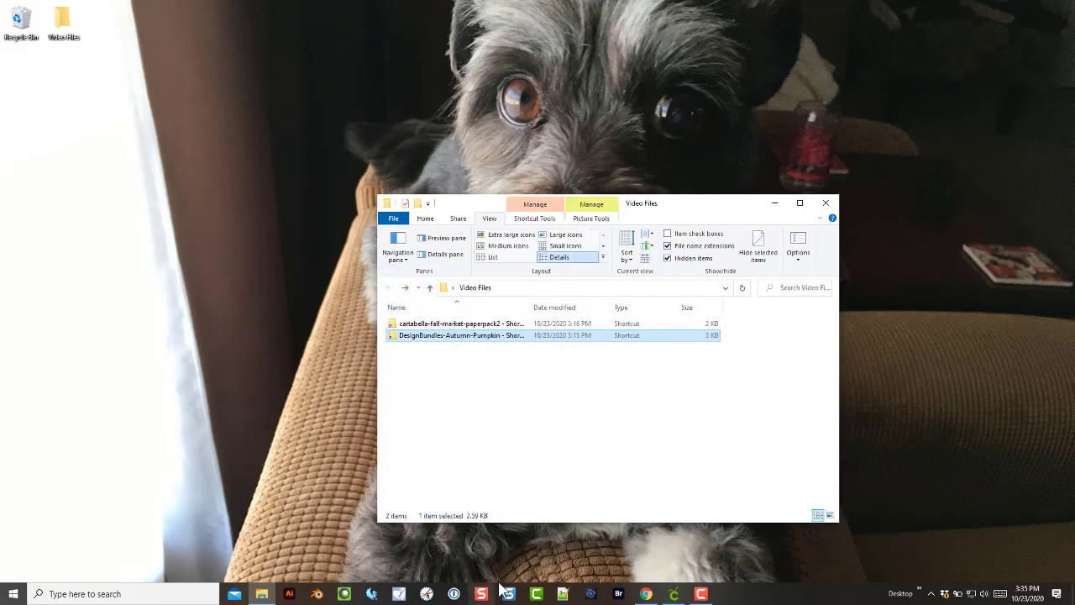
click(673, 596)
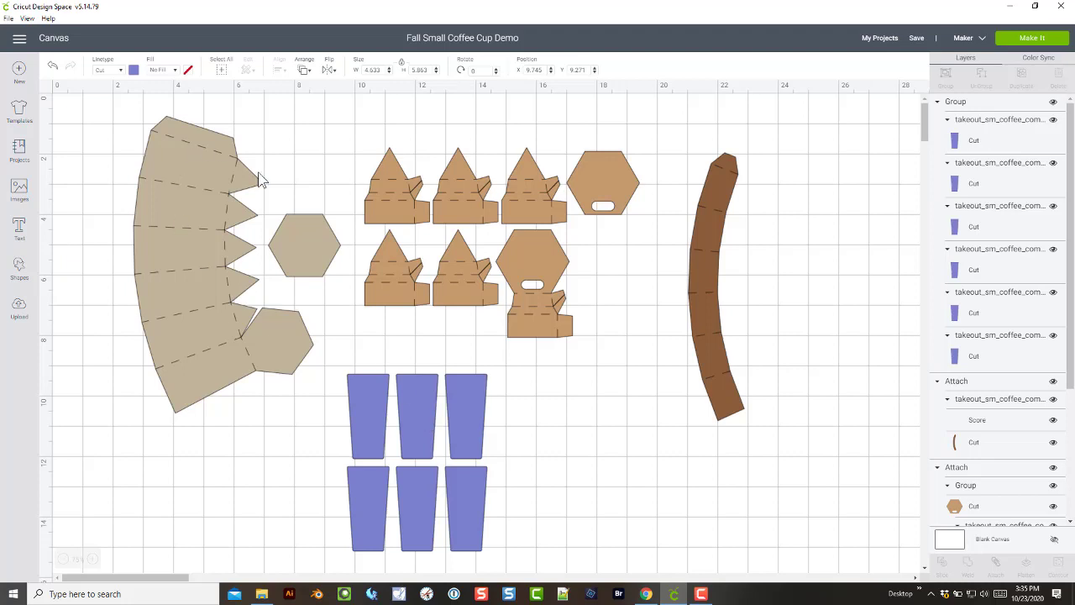
Move the tan, orange and brown cup pieces aside and place the six purple panels at about X 2.6, Y 1.7.
drag(209, 276, 817, 452)
drag(703, 307, 690, 346)
drag(543, 296, 819, 496)
drag(452, 490, 290, 286)
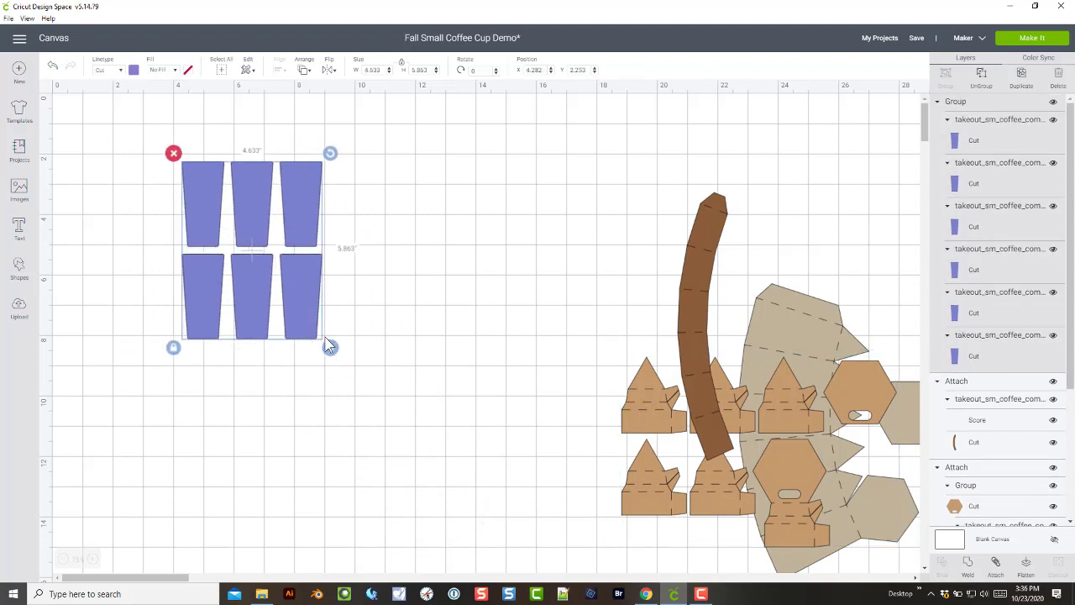
mouse_move(245, 208)
mouse_down()
mouse_move(214, 195)
mouse_move(242, 196)
mouse_up()
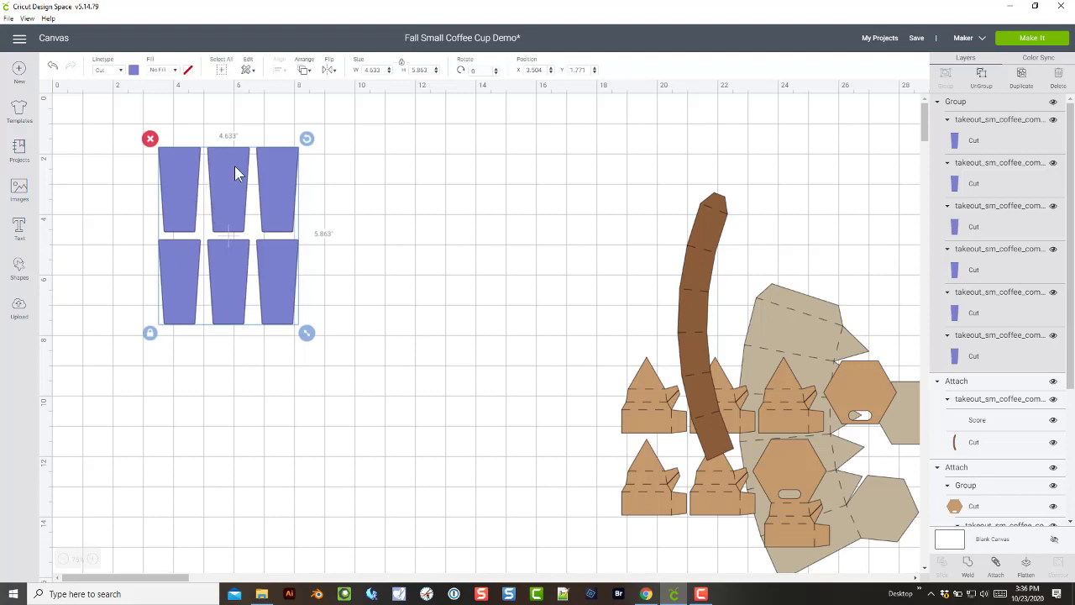
drag(237, 160, 210, 162)
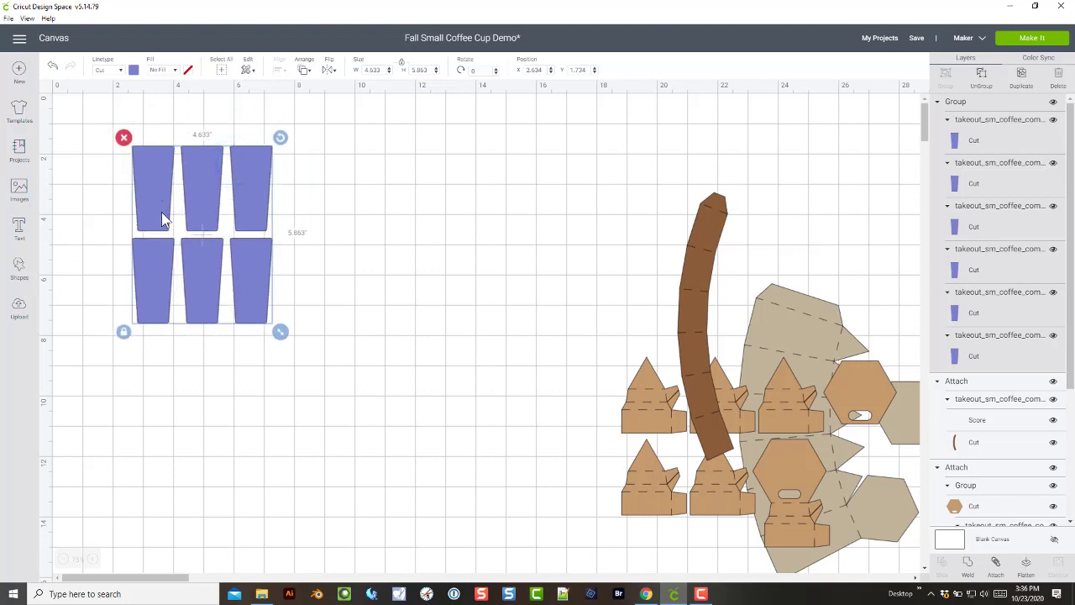
Start a pattern fill upload and open the cartabella-fall-market-paperpack2 folder beside it in File Explorer.
click(19, 310)
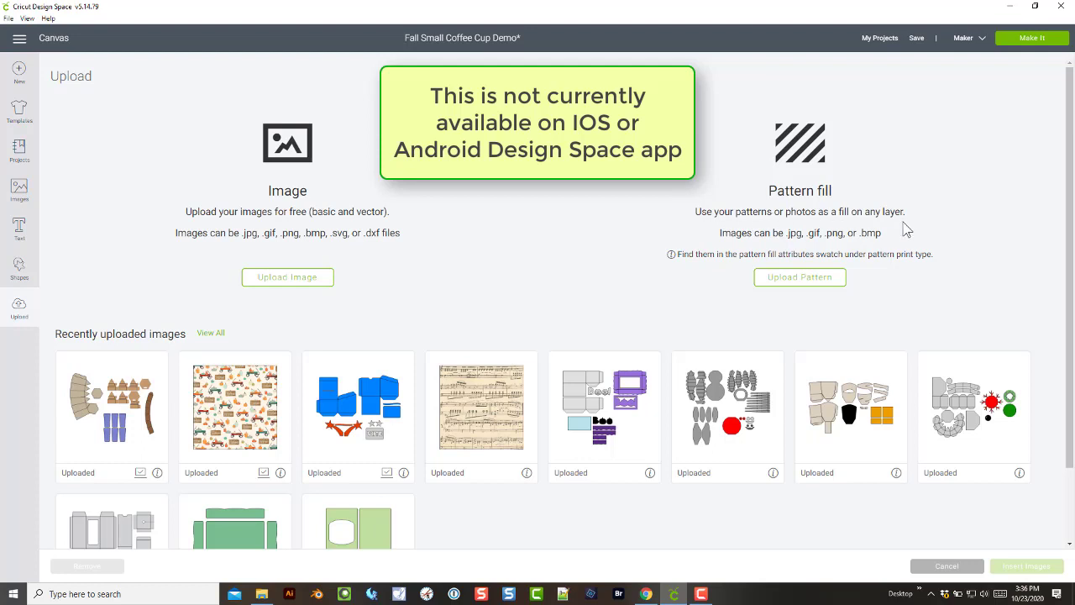
click(801, 283)
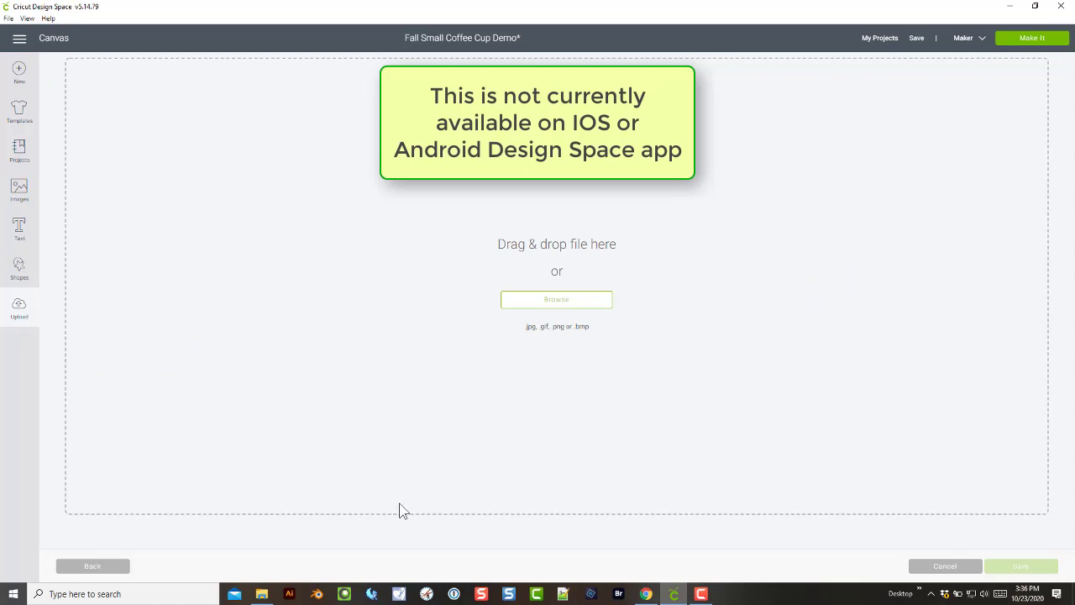
click(261, 594)
click(476, 335)
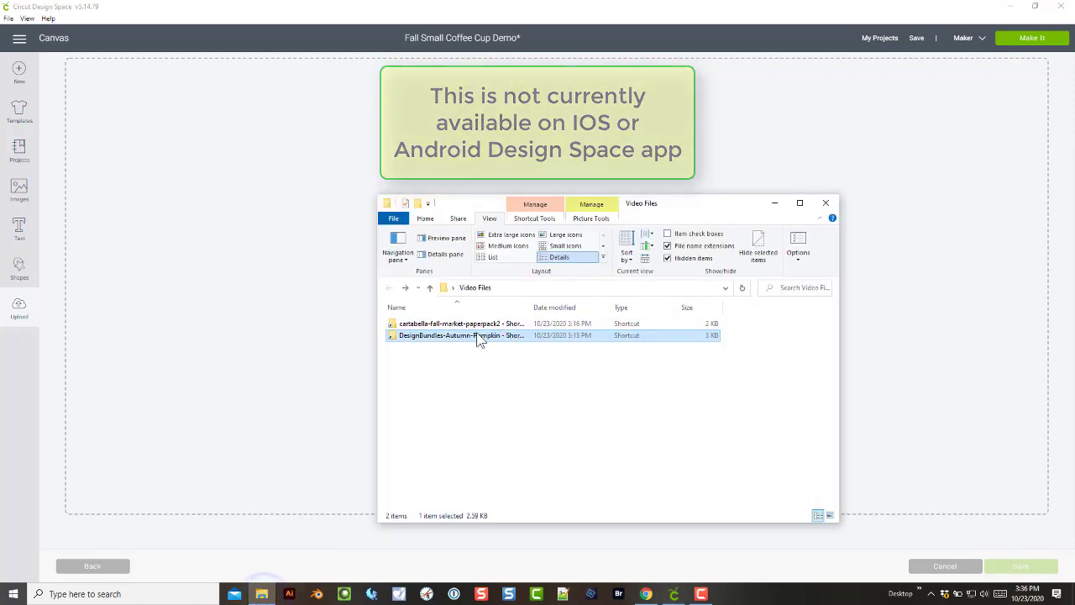
double_click(473, 323)
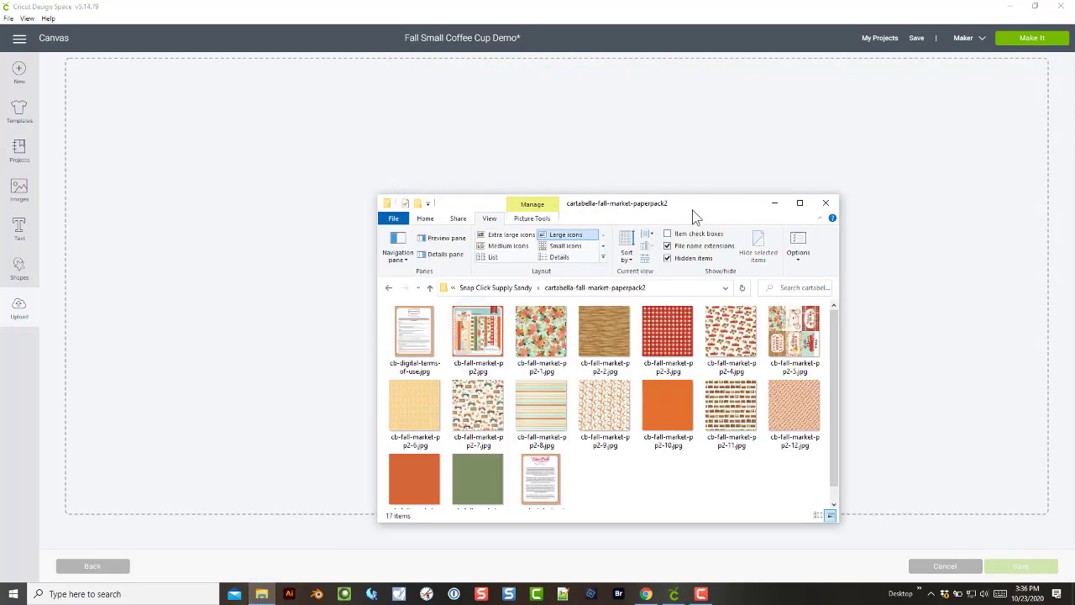
drag(694, 217, 822, 187)
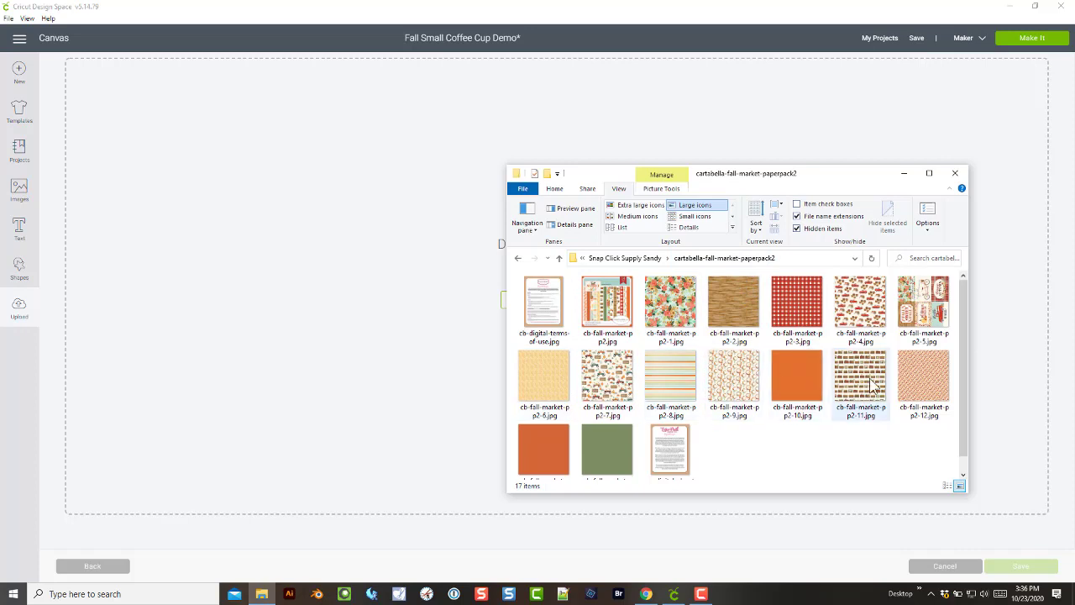
Add cb-fall-market-pp2-11.jpg as the pattern image and bring the full upload form to the front.
mouse_move(874, 388)
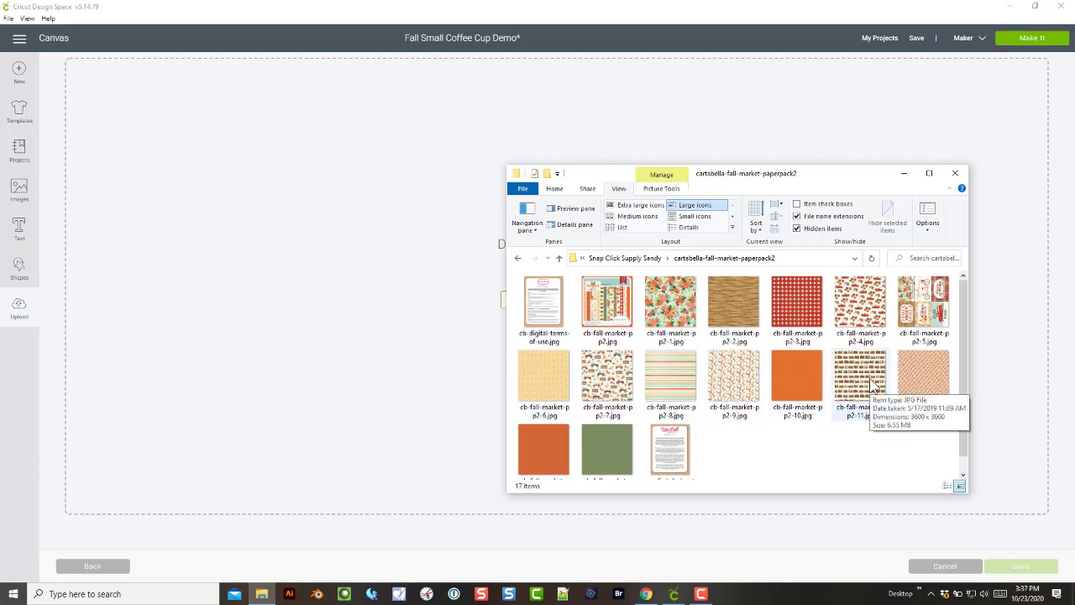
drag(873, 388, 325, 371)
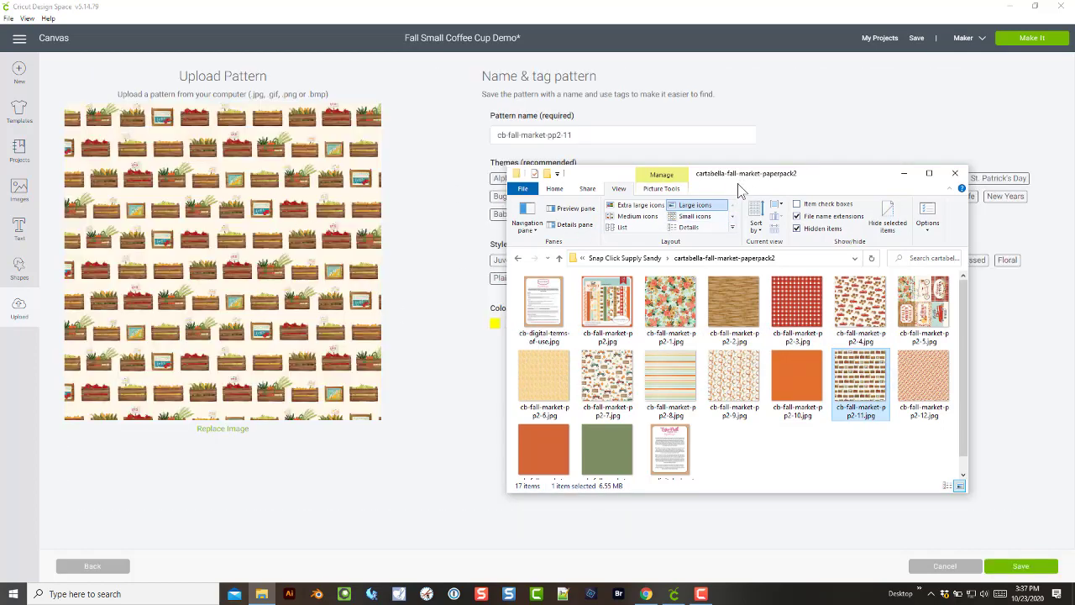
drag(743, 179, 602, 226)
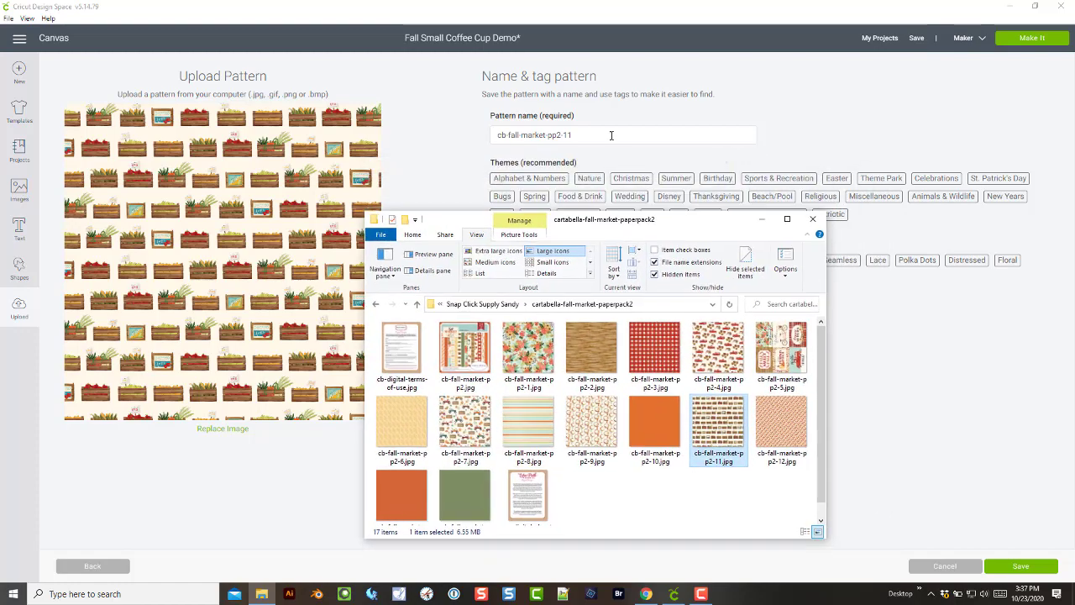
click(647, 148)
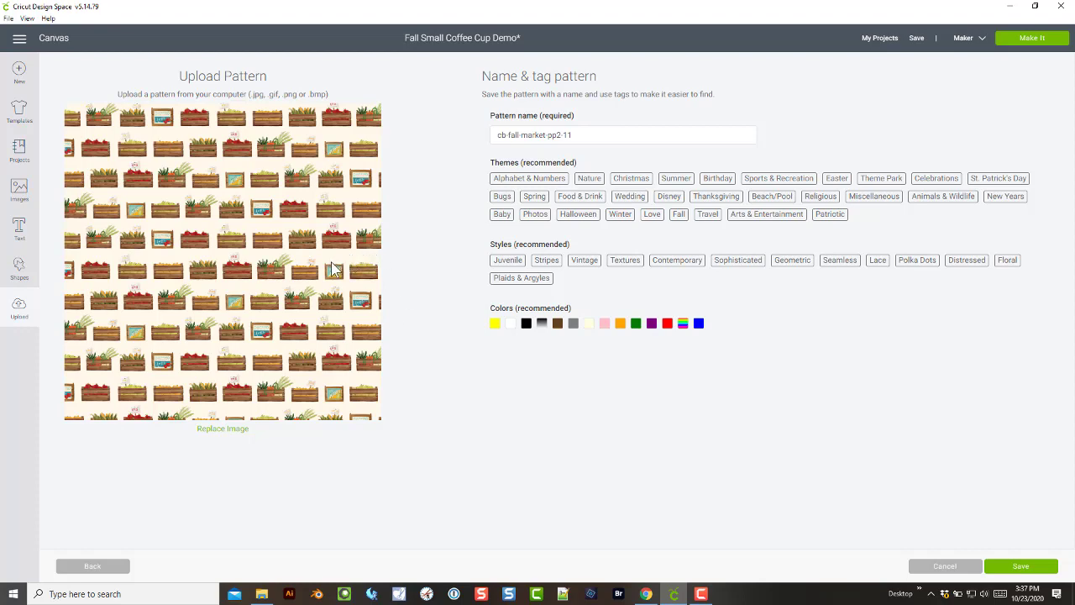
Tag the pattern with the Fall theme and the colors brown, red and green, and save it.
click(609, 135)
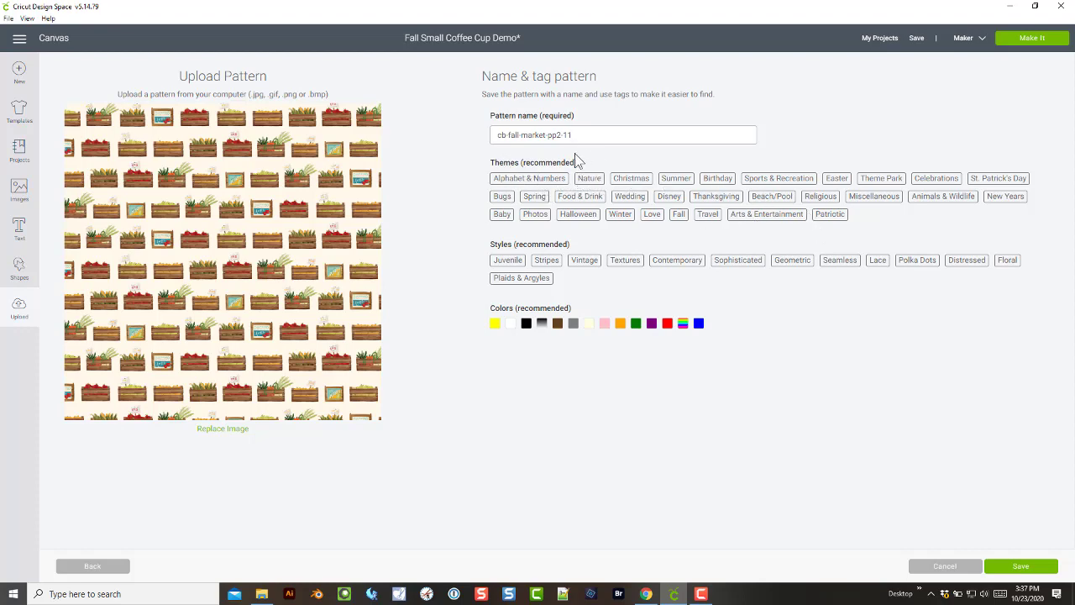
click(679, 214)
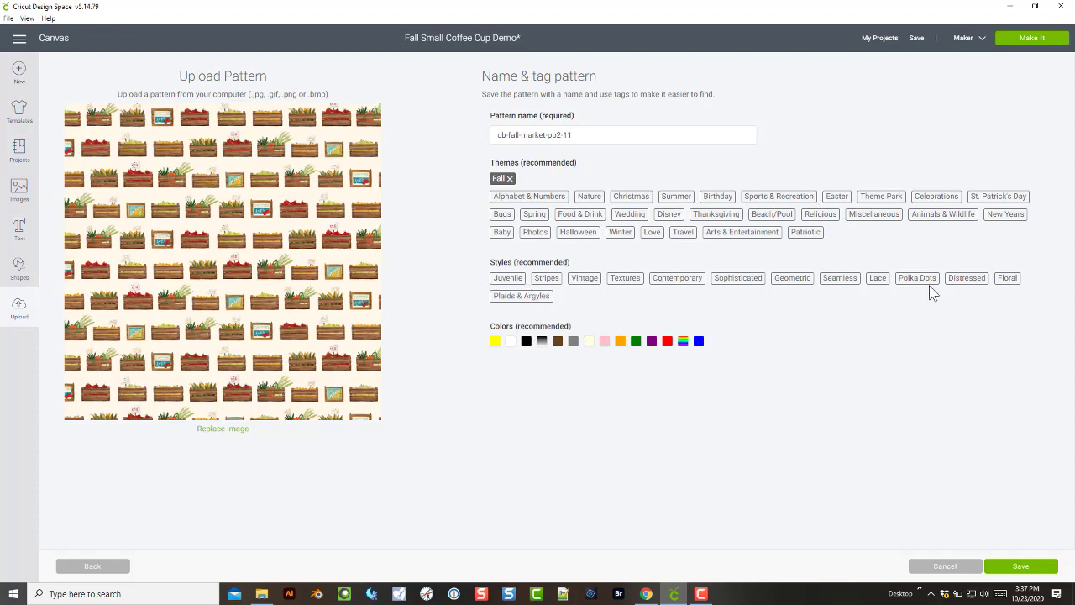
click(558, 343)
click(667, 342)
click(636, 342)
click(637, 341)
click(1020, 566)
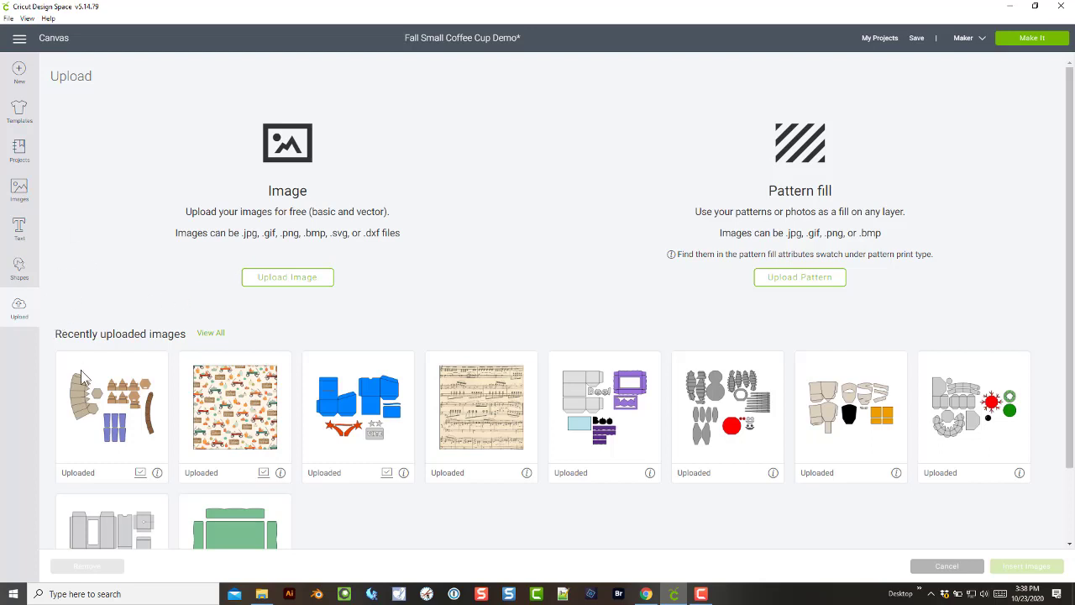
Return to the canvas and ungroup the six purple cup panels.
click(20, 313)
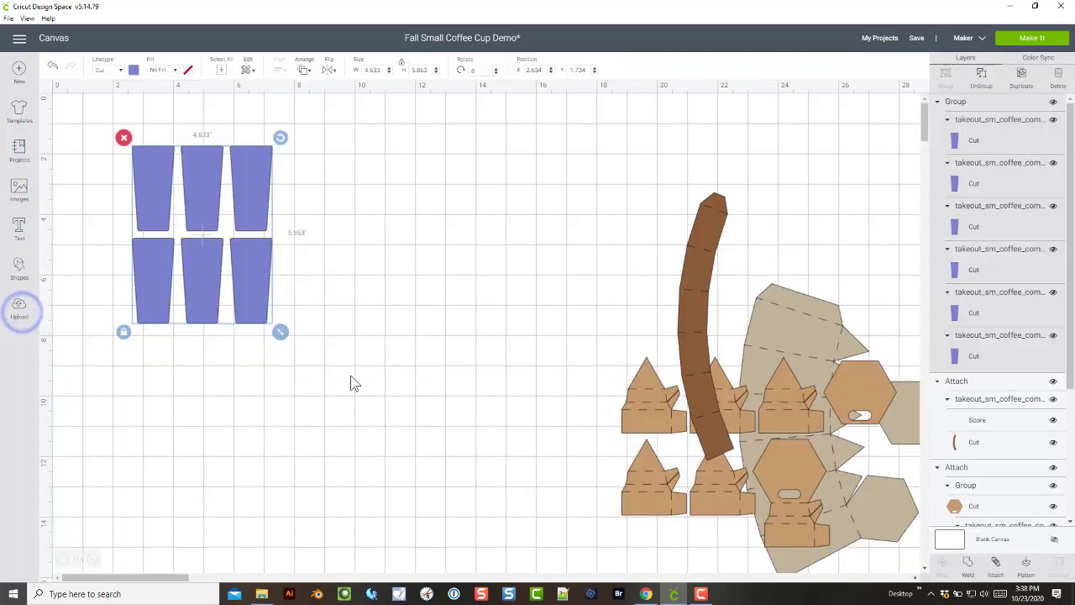
right_click(205, 182)
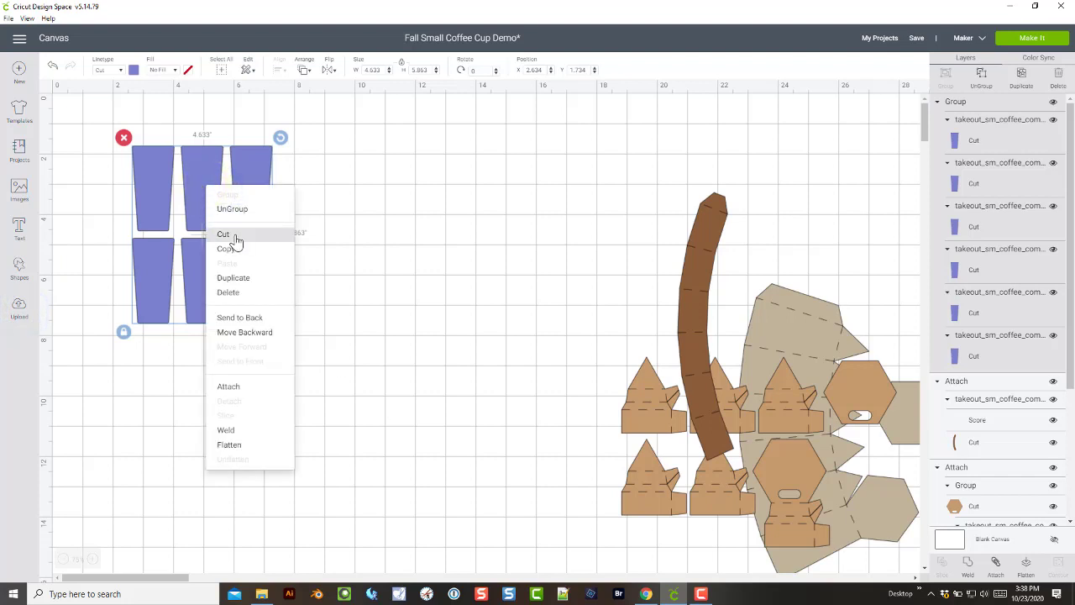
click(233, 210)
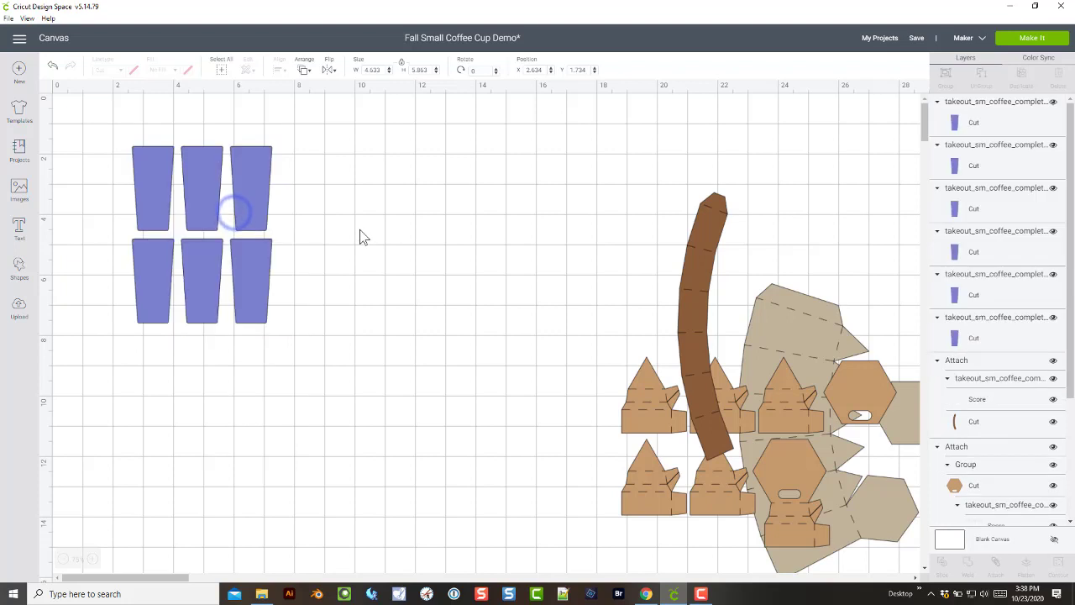
click(360, 229)
Separate one purple panel at about X 10.1, Y 2.6, and move the other five together toward the canvas's upper-left corner.
drag(253, 201, 482, 220)
drag(314, 336, 78, 132)
drag(196, 190, 139, 181)
drag(477, 189, 371, 191)
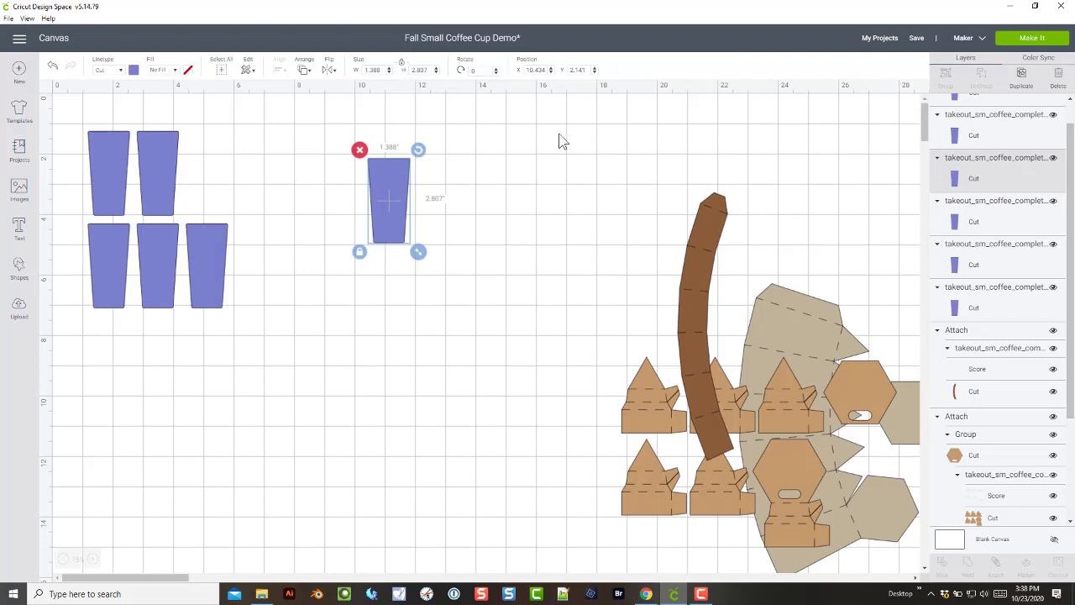
mouse_move(403, 195)
mouse_down()
mouse_move(375, 217)
mouse_move(396, 214)
mouse_up()
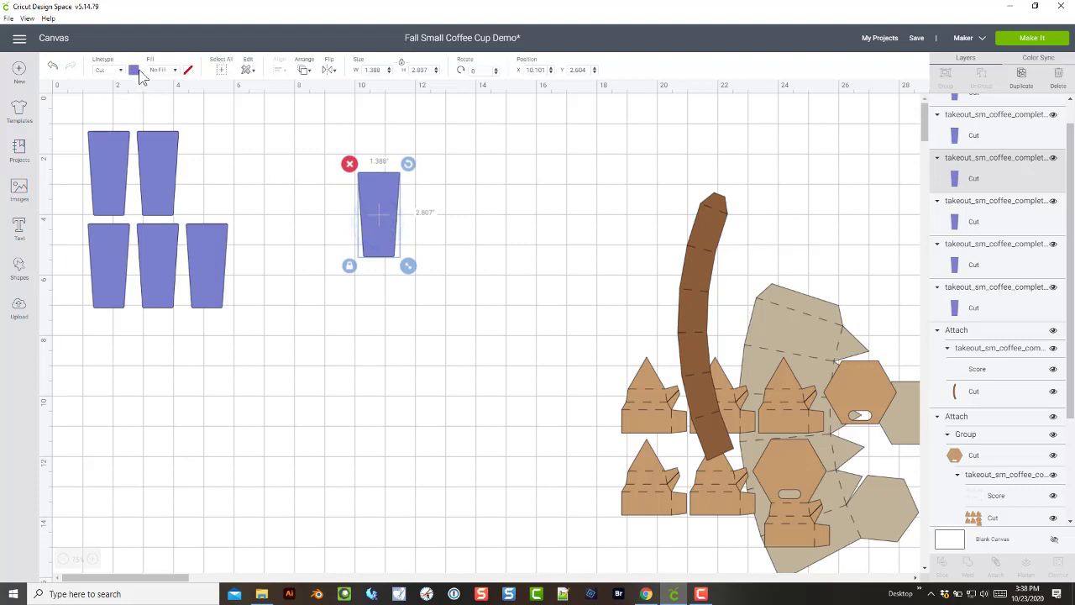
Change the separated cup panel's fill to Print and apply the uploaded produce-crate pattern to it.
click(172, 72)
click(168, 96)
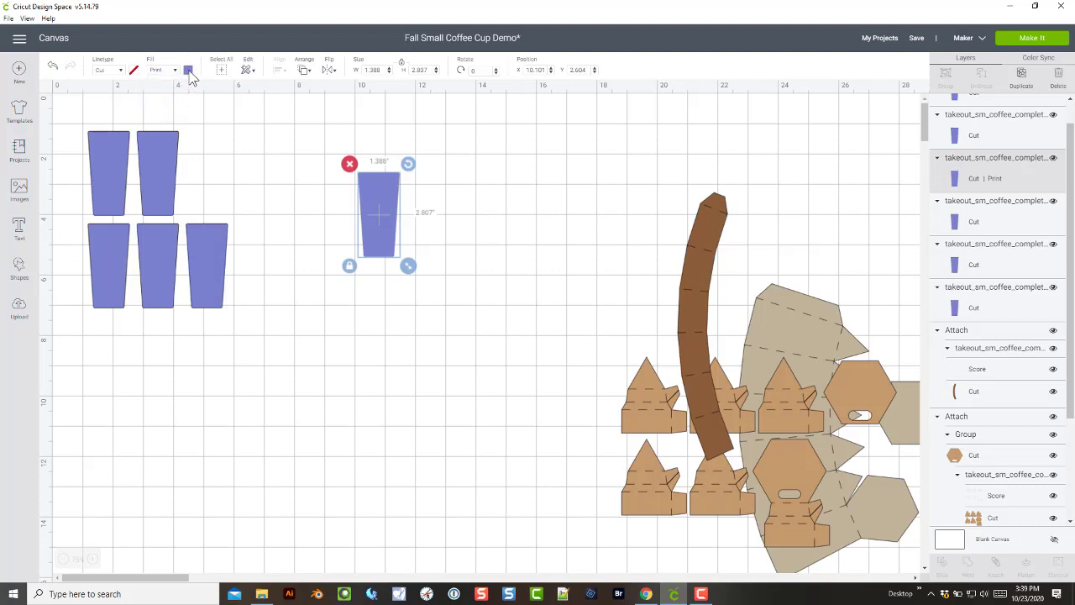
click(189, 71)
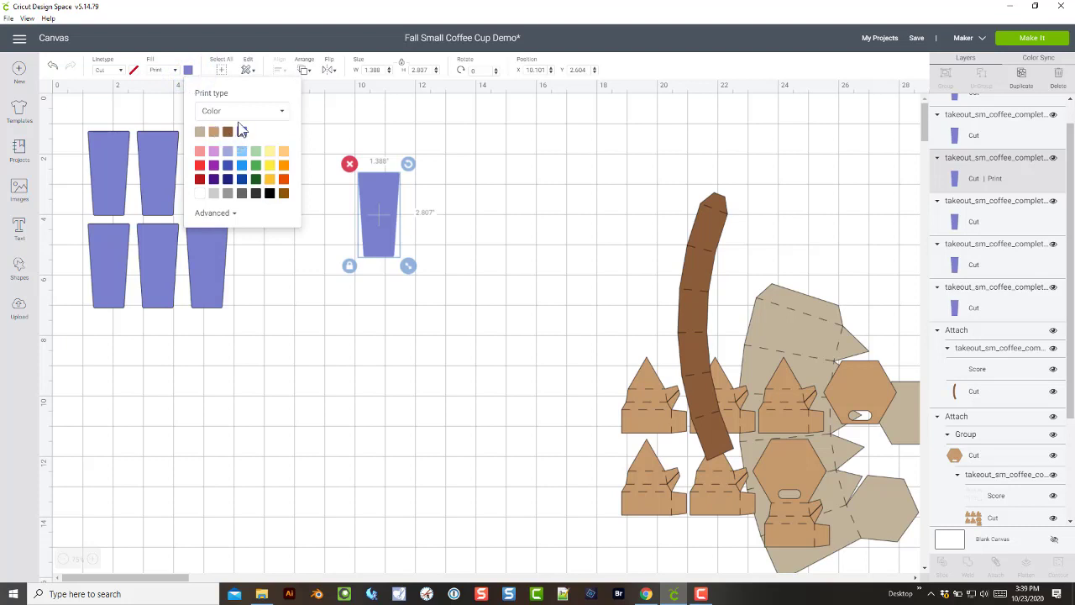
click(285, 112)
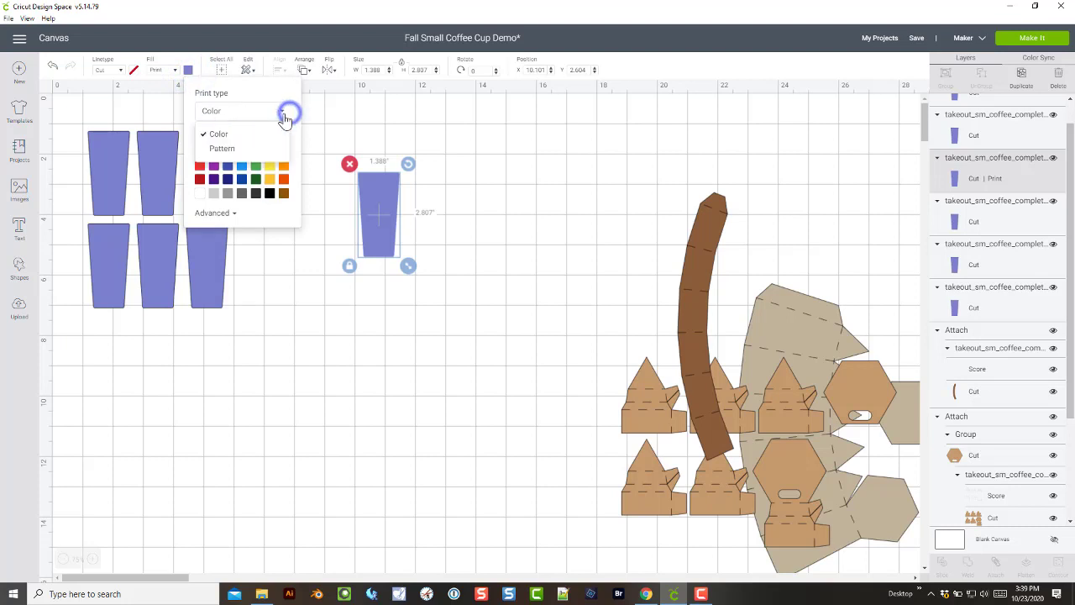
click(235, 153)
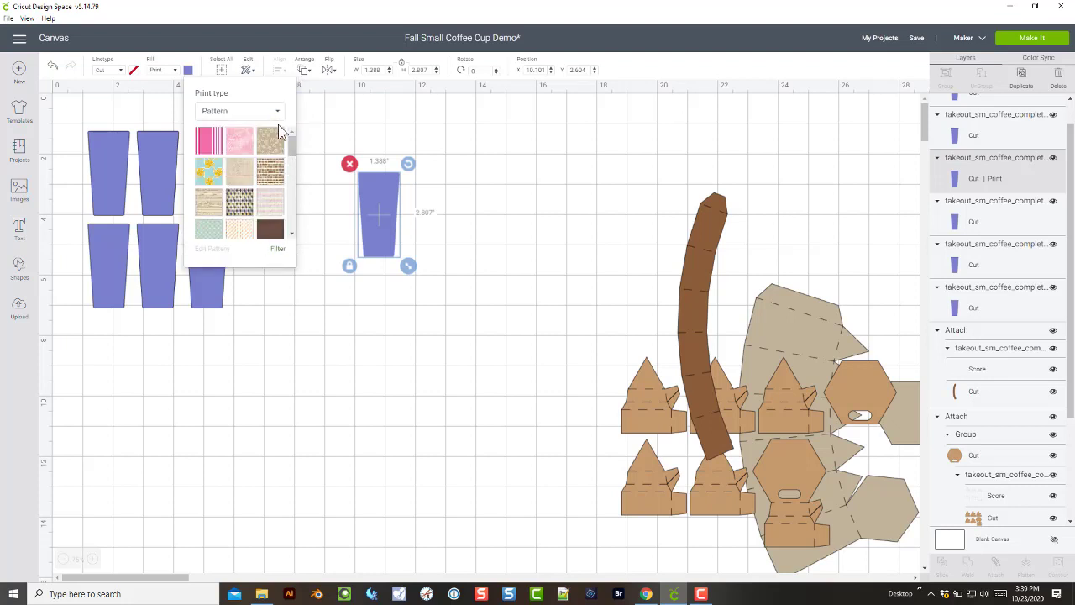
click(276, 179)
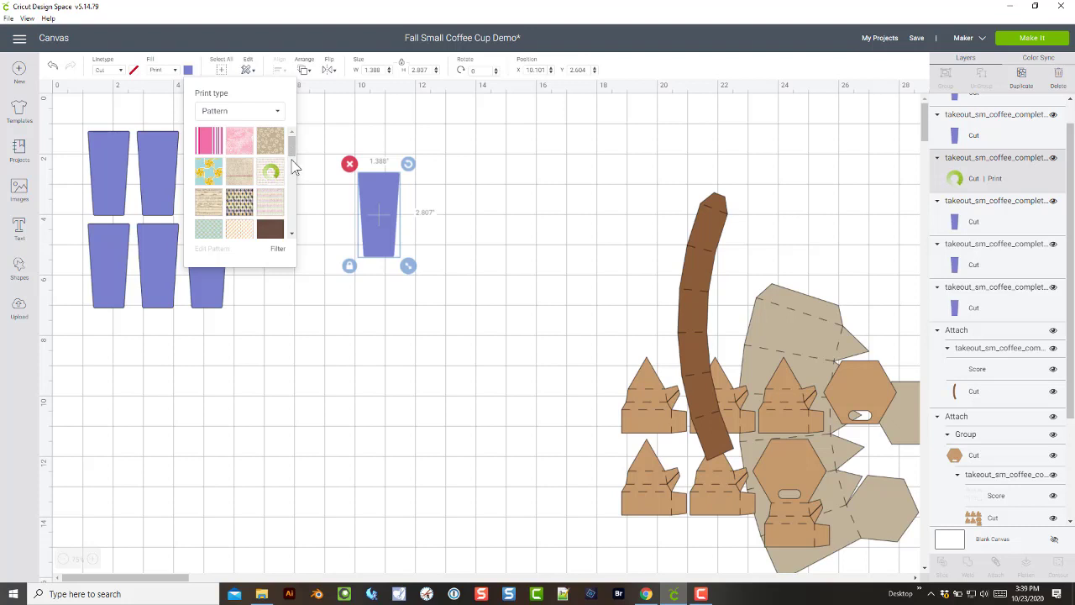
click(278, 249)
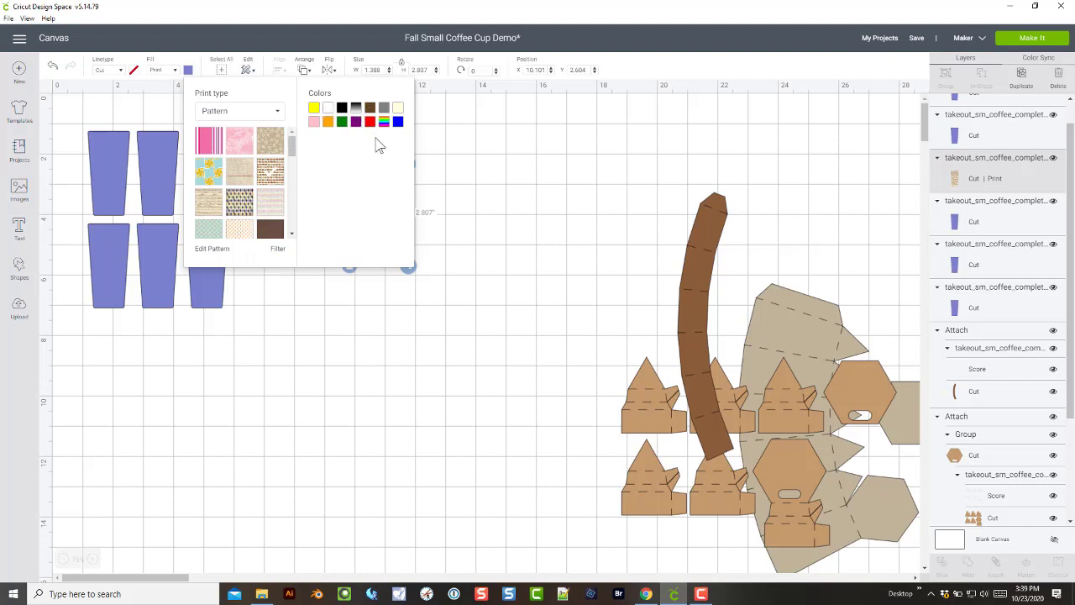
click(279, 249)
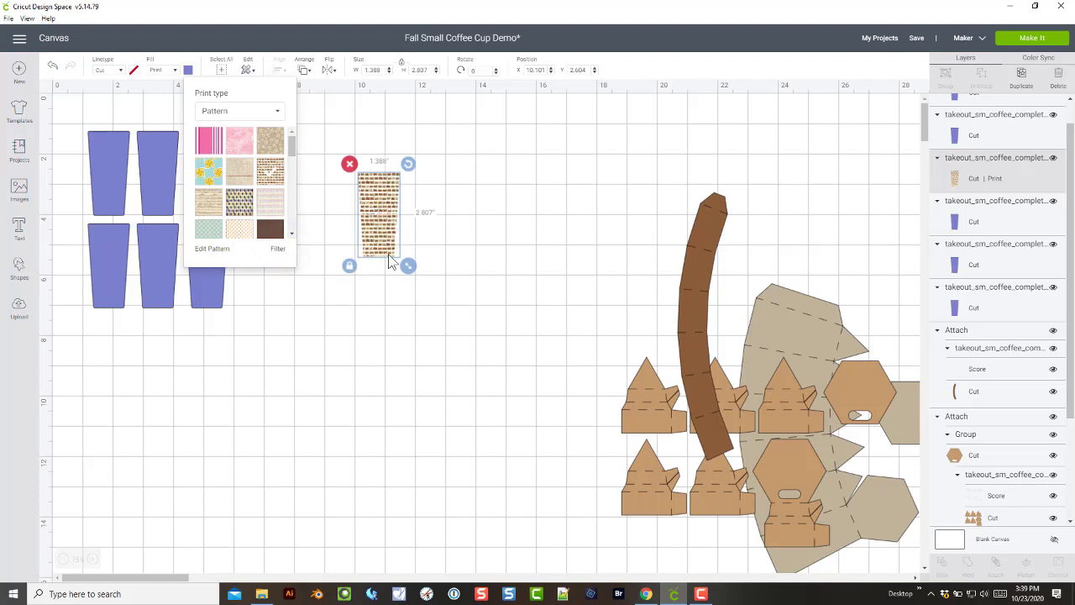
Open the panel's crate pattern for editing and enlarge its scale to 400.
click(212, 248)
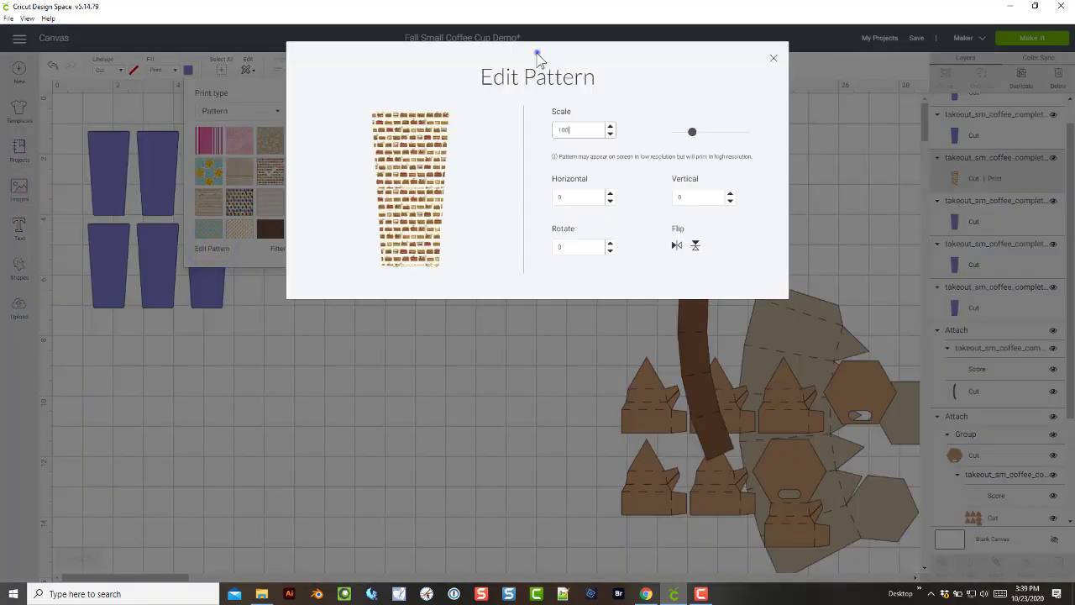
click(537, 51)
click(579, 61)
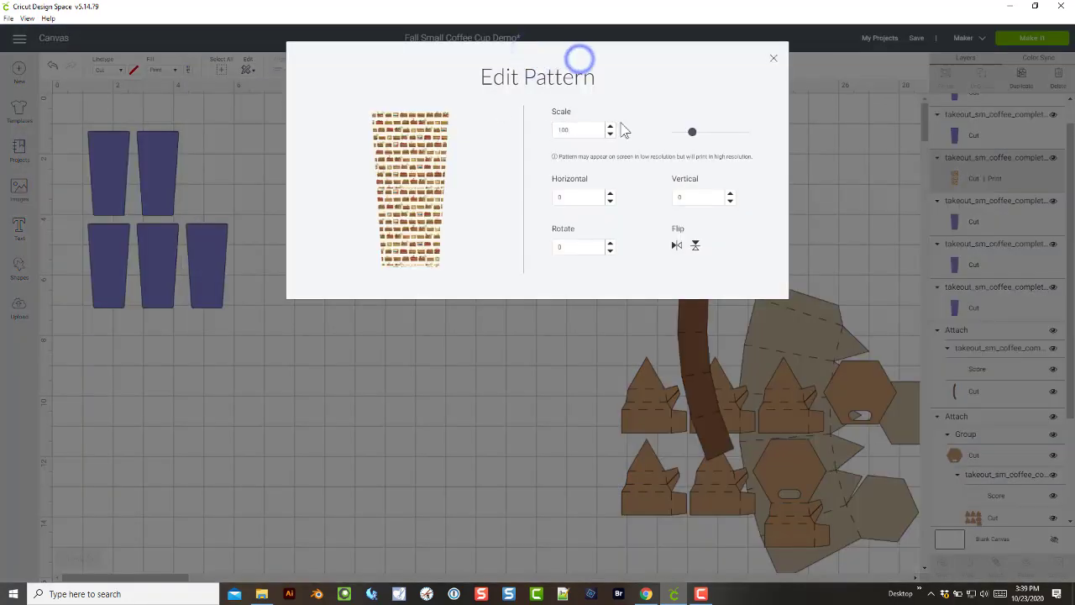
drag(692, 132, 763, 142)
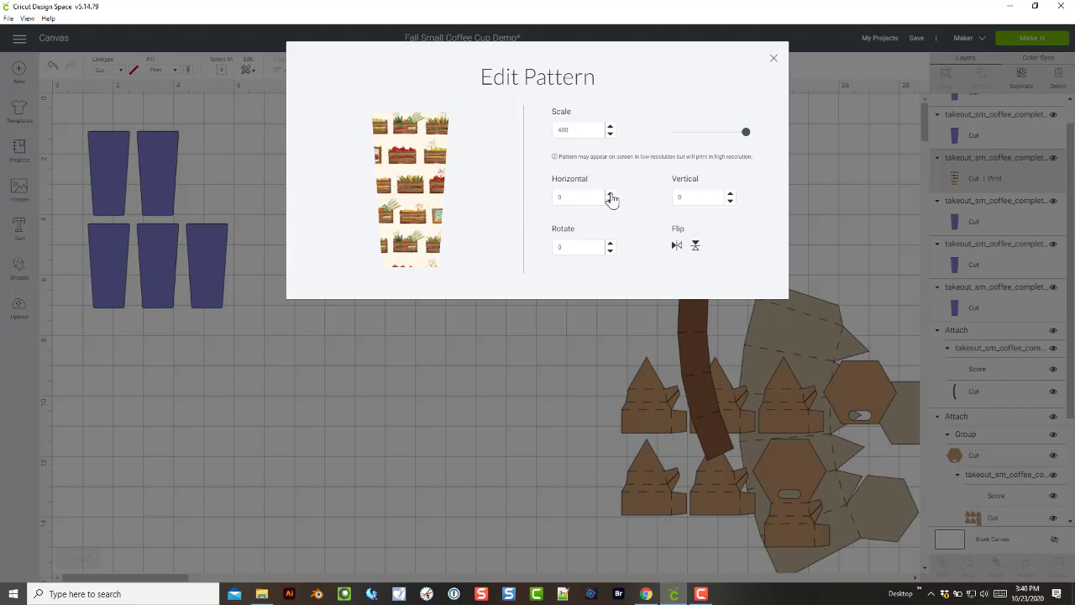
Offset the crate pattern within the panel by 9 horizontally and 9 vertically.
click(610, 195)
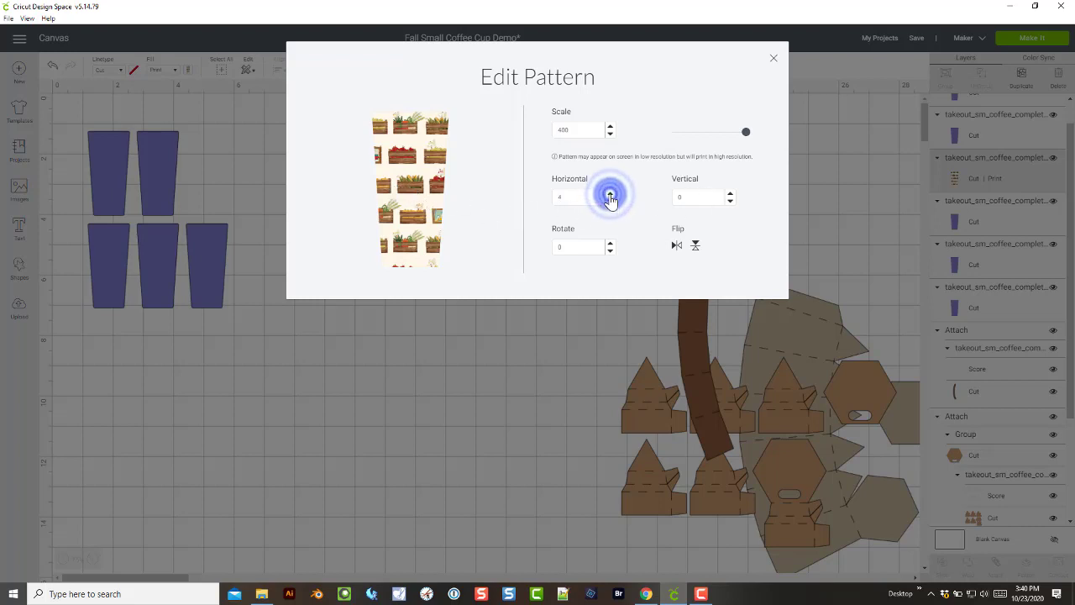
click(610, 195)
click(610, 195)
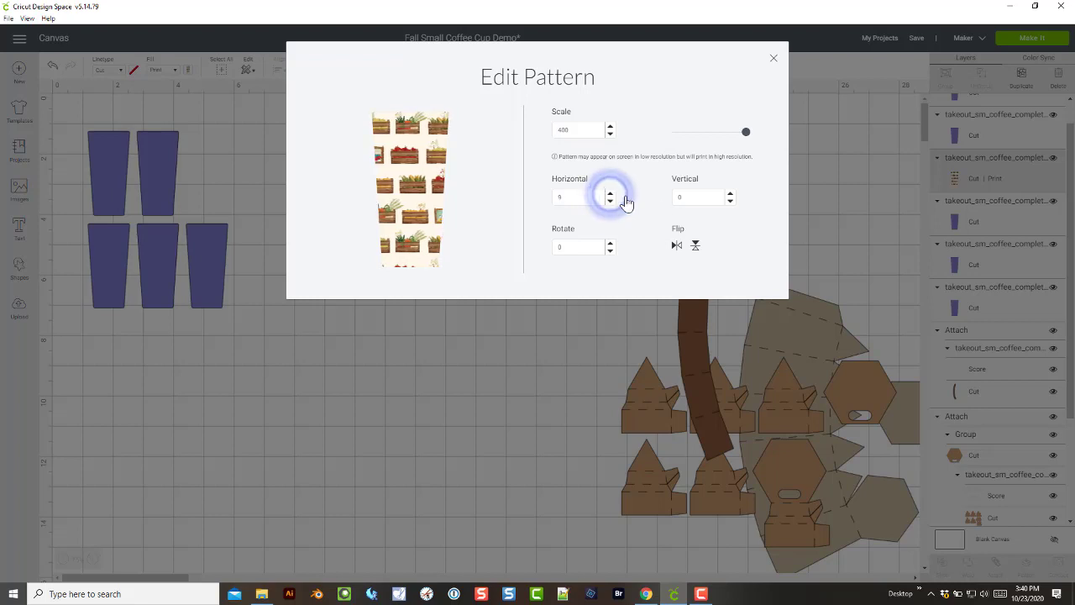
click(731, 194)
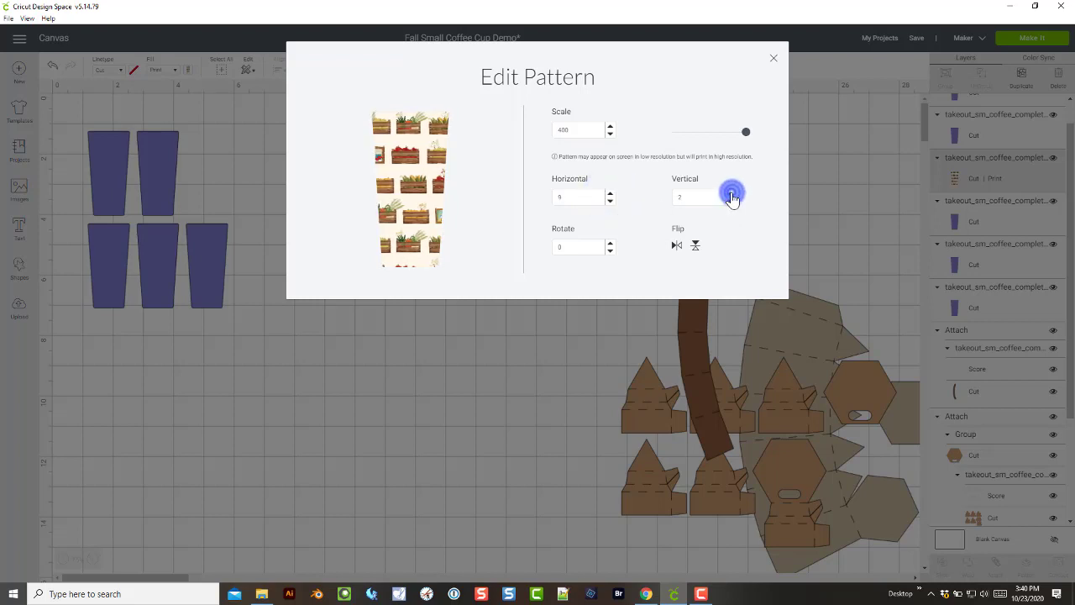
click(731, 194)
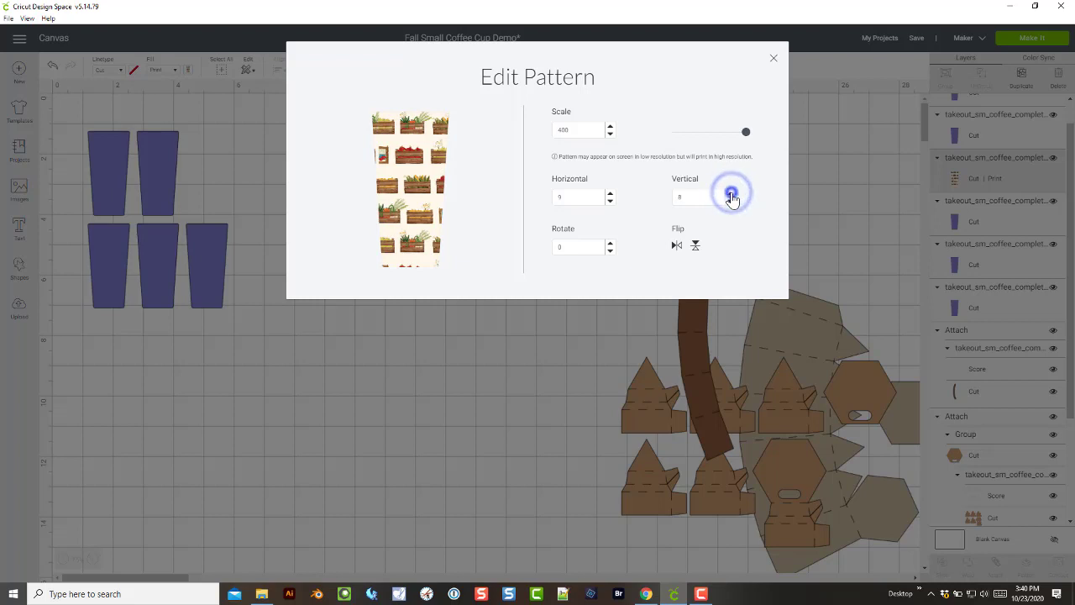
click(731, 194)
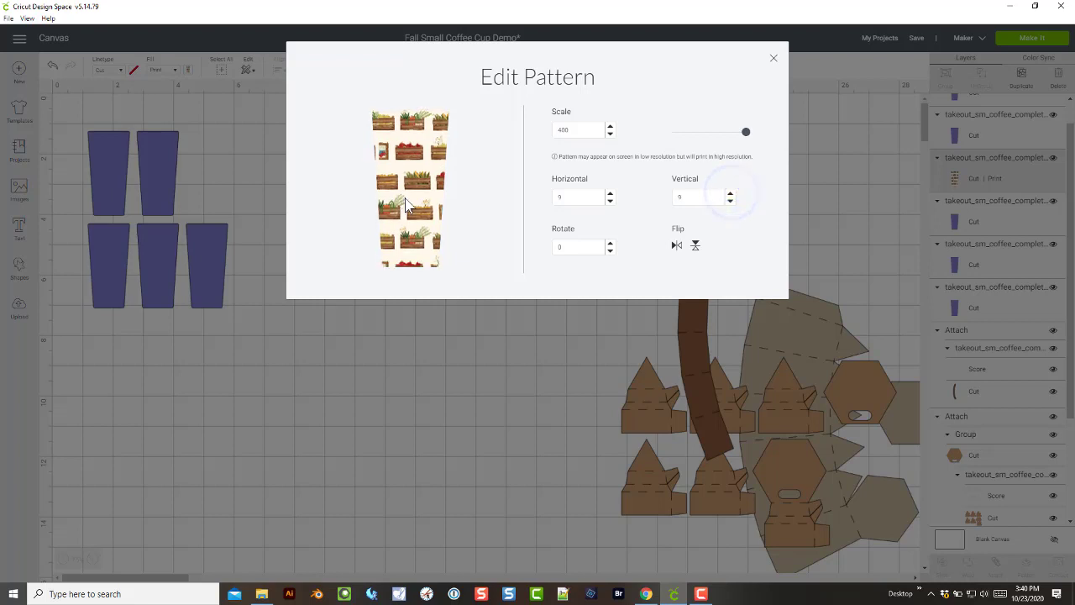
Flip the crate pattern horizontally, set its rotation to 15, and return to the canvas.
click(610, 250)
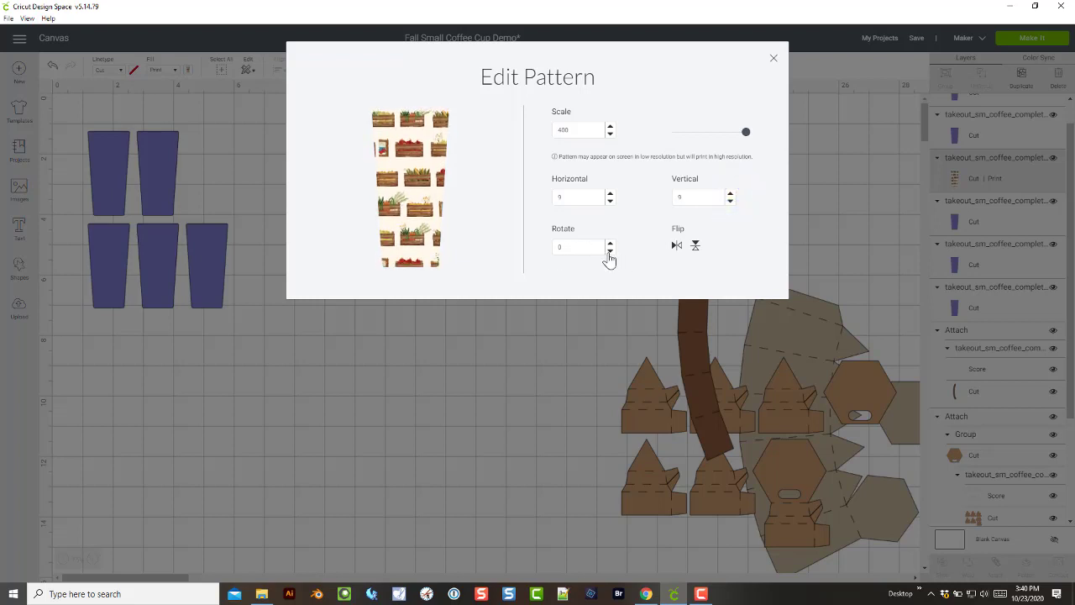
click(579, 244)
click(516, 260)
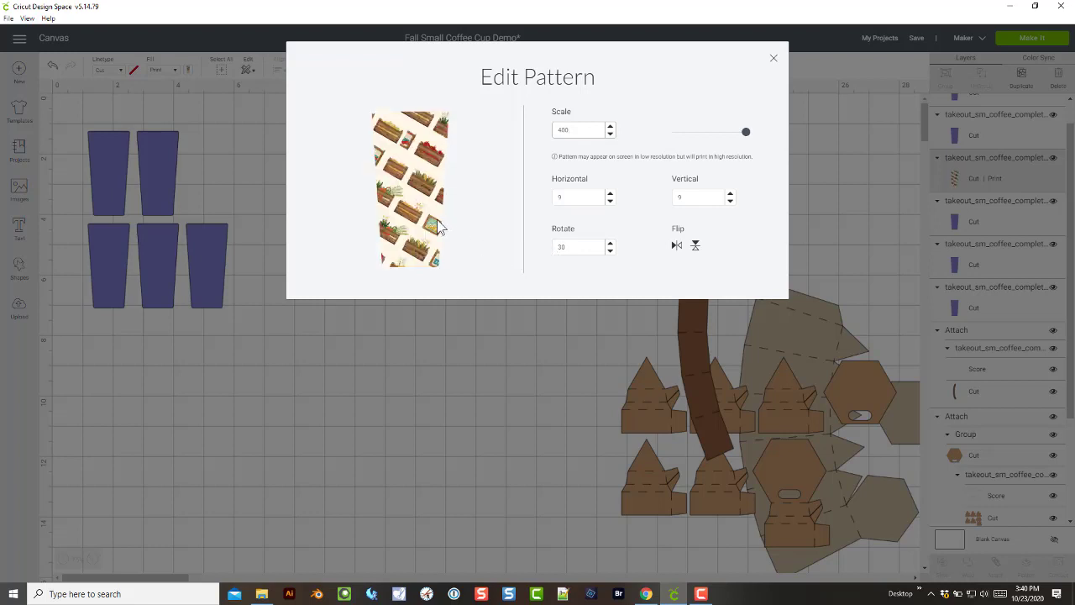
click(677, 247)
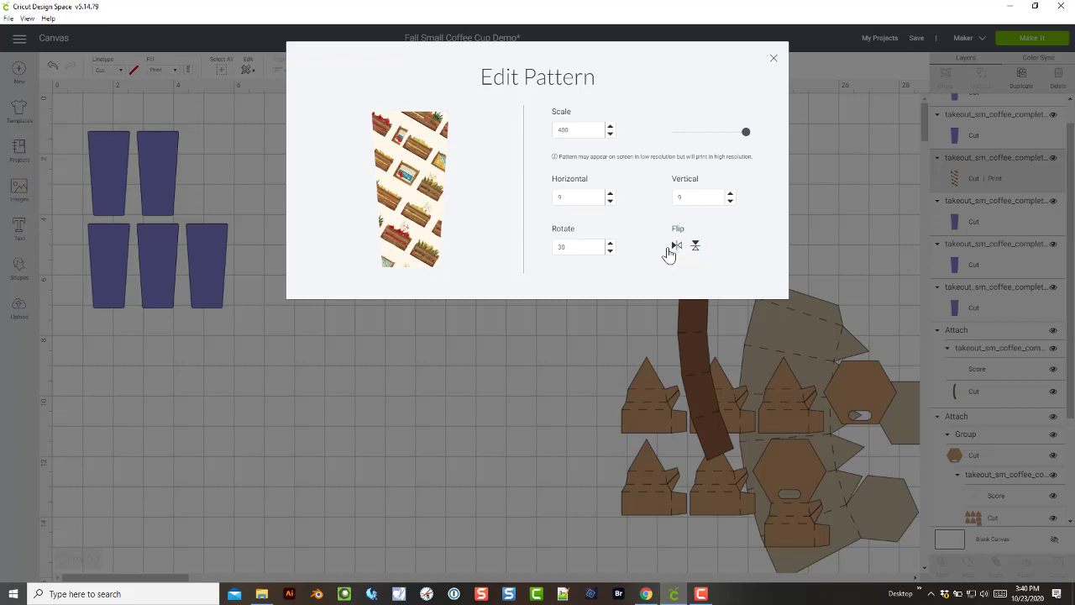
double_click(578, 248)
text(15)
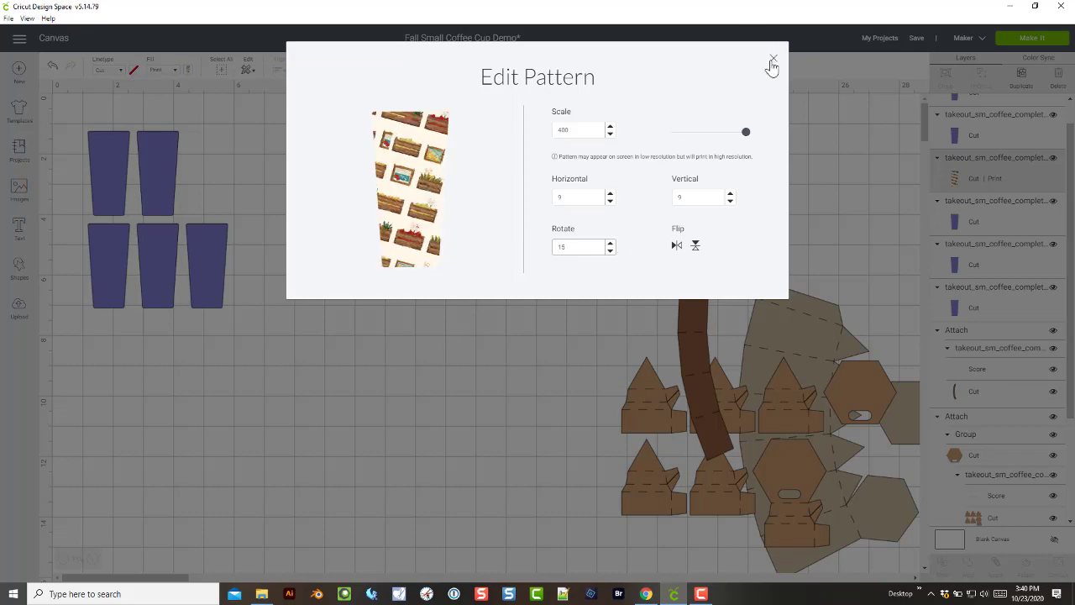
click(773, 63)
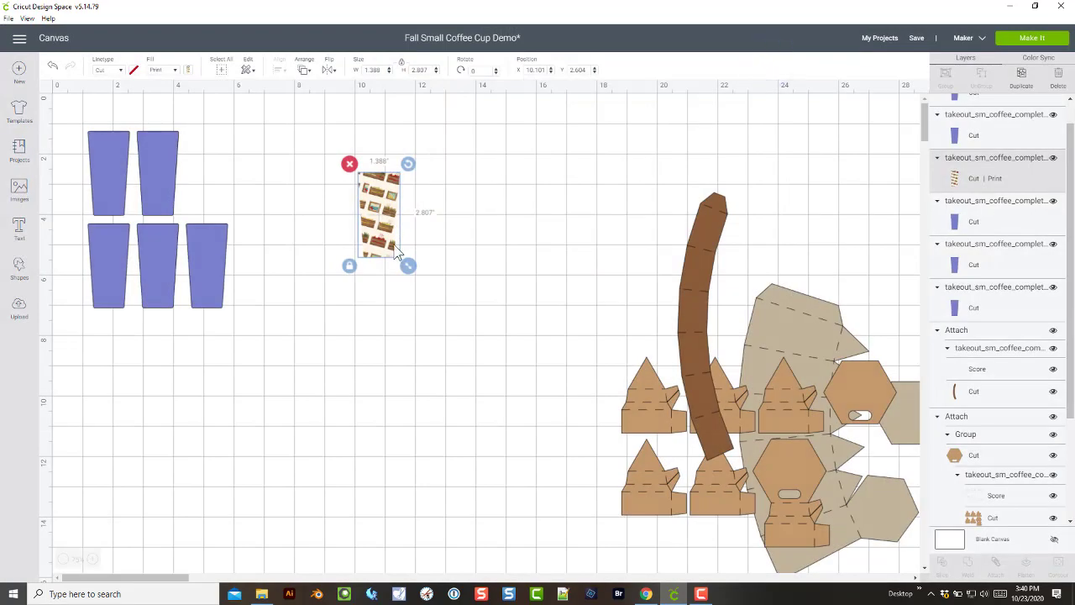
Move the crate-patterned panel to about X 14, Y 1.3 on the canvas.
click(94, 559)
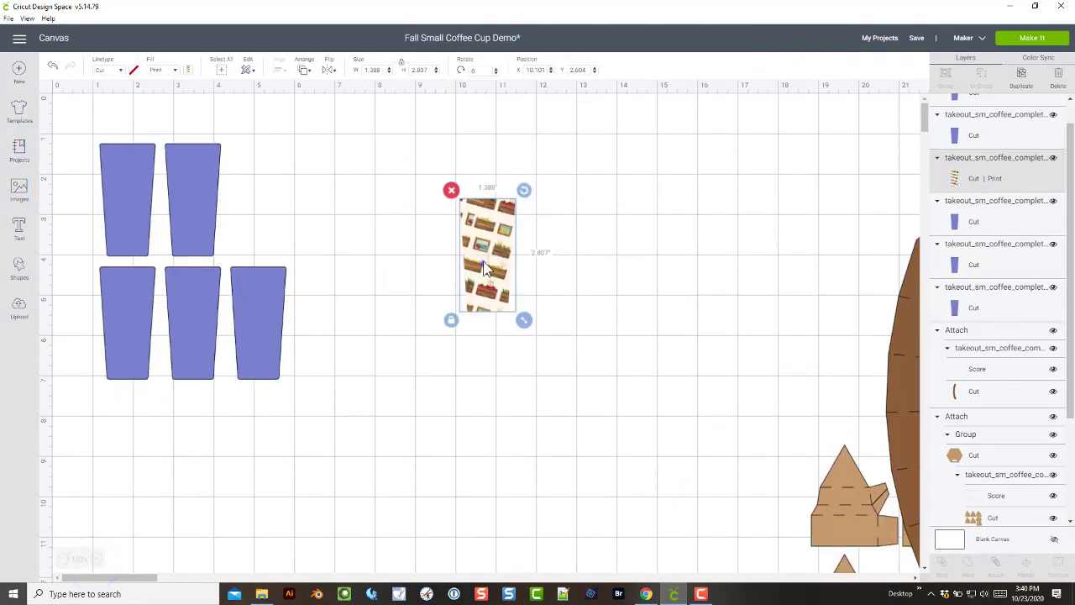
drag(483, 260, 648, 214)
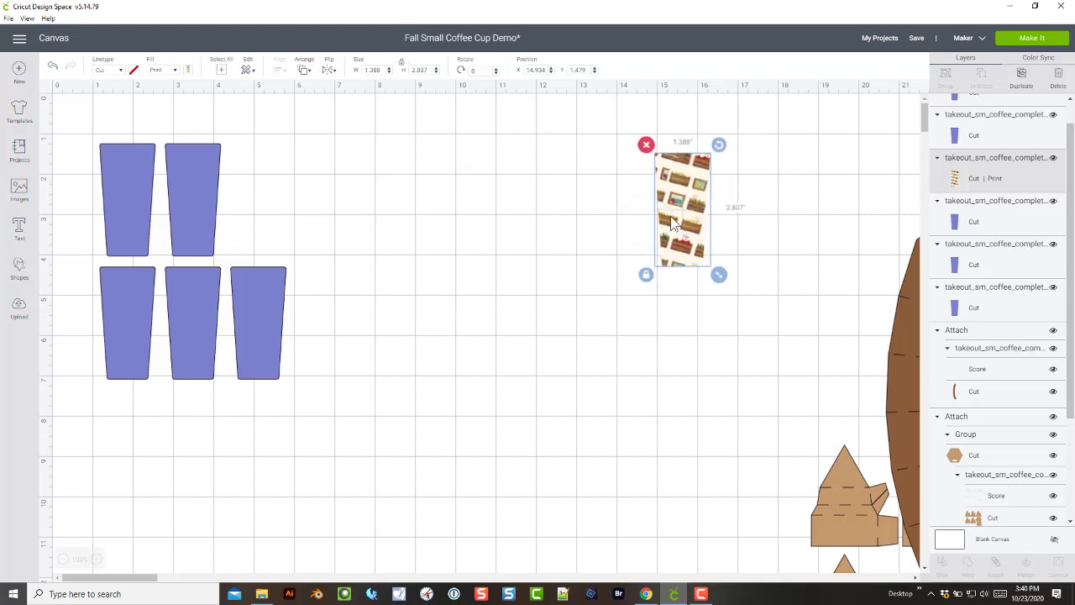
drag(672, 223, 651, 214)
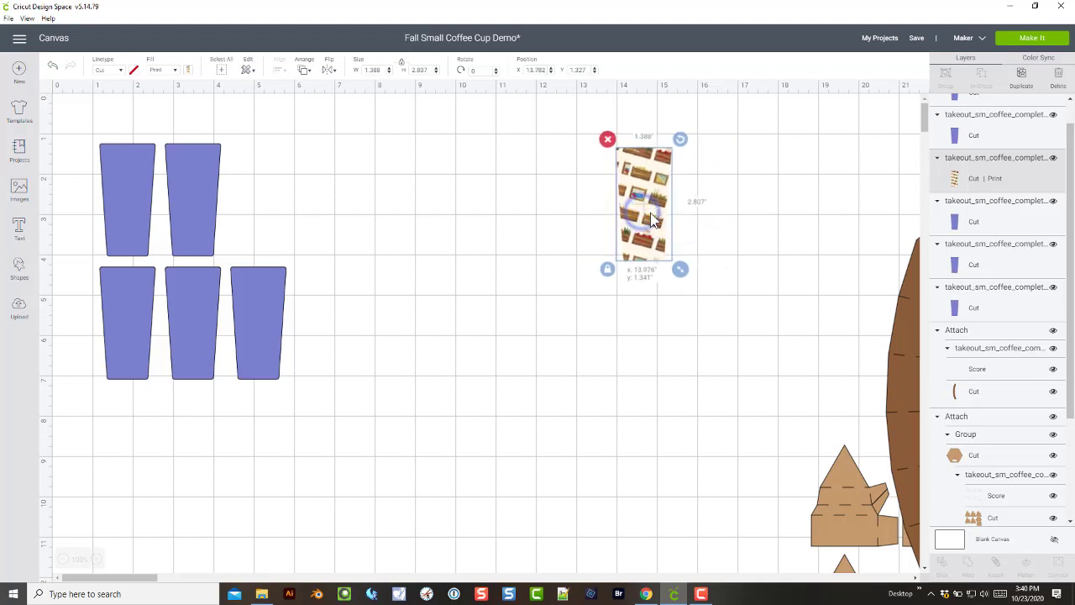
Reopen the panel's crate pattern for editing and reduce its scale so the crates print smaller.
click(187, 71)
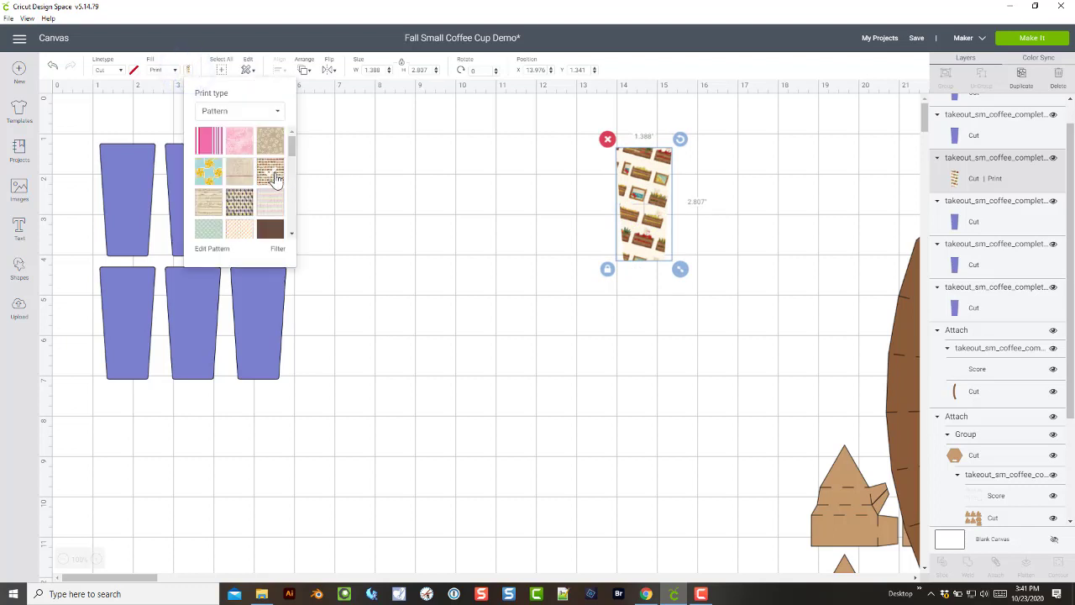
click(270, 172)
click(212, 249)
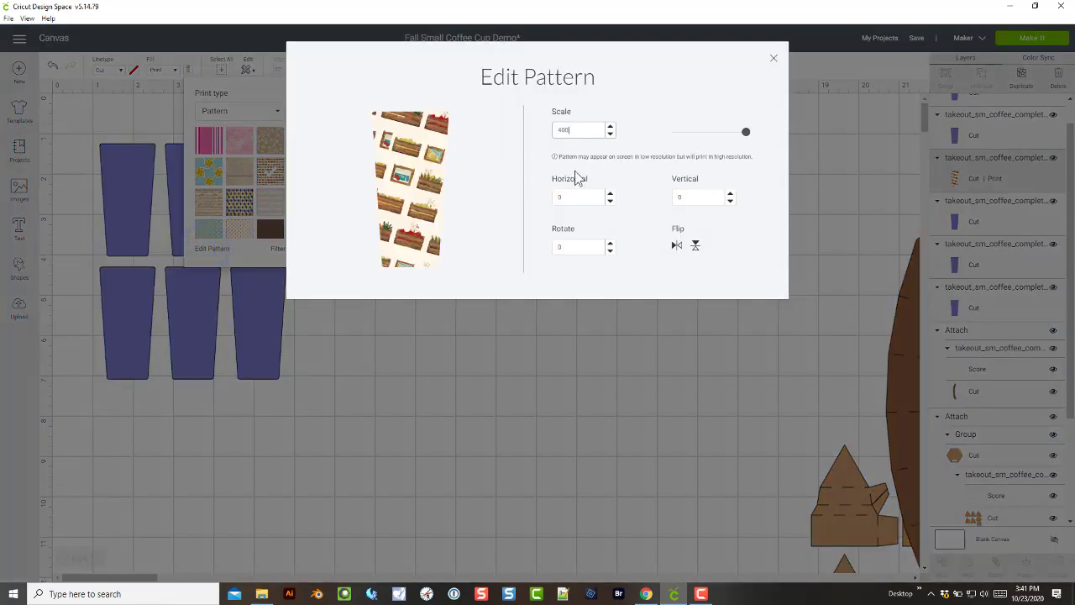
click(580, 246)
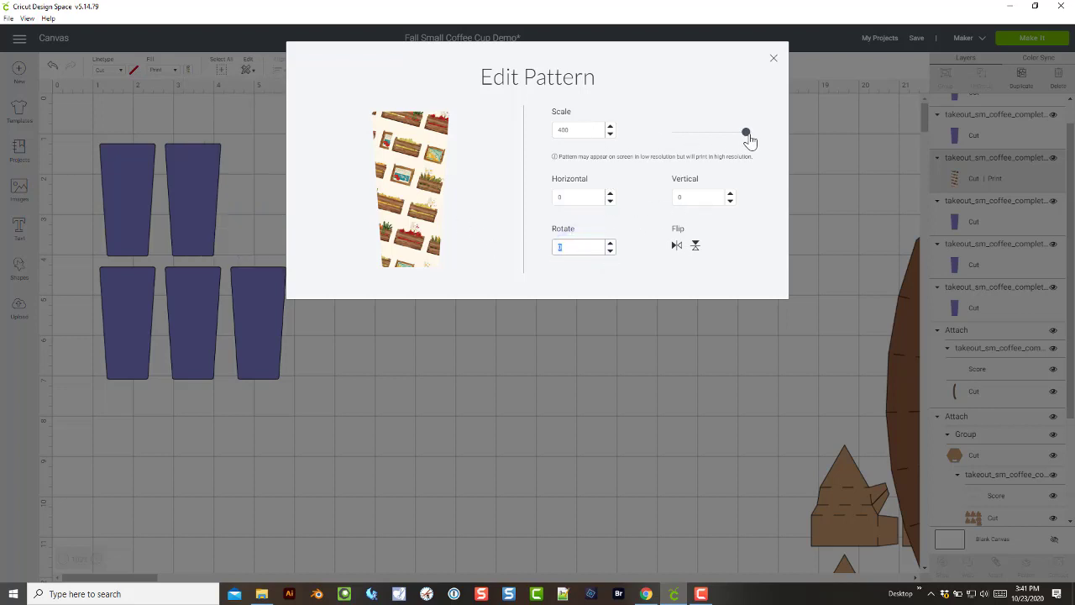
drag(747, 134, 720, 136)
click(771, 60)
Move the crate-patterned panel farther away from the five purple panels.
drag(643, 203, 683, 204)
click(264, 332)
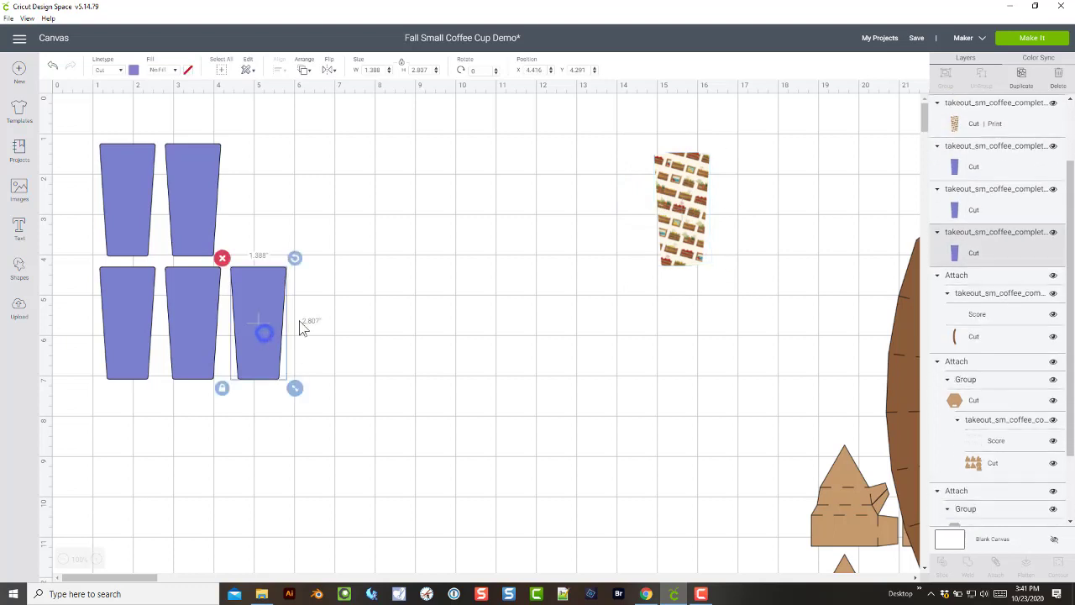
click(710, 203)
drag(693, 208, 758, 221)
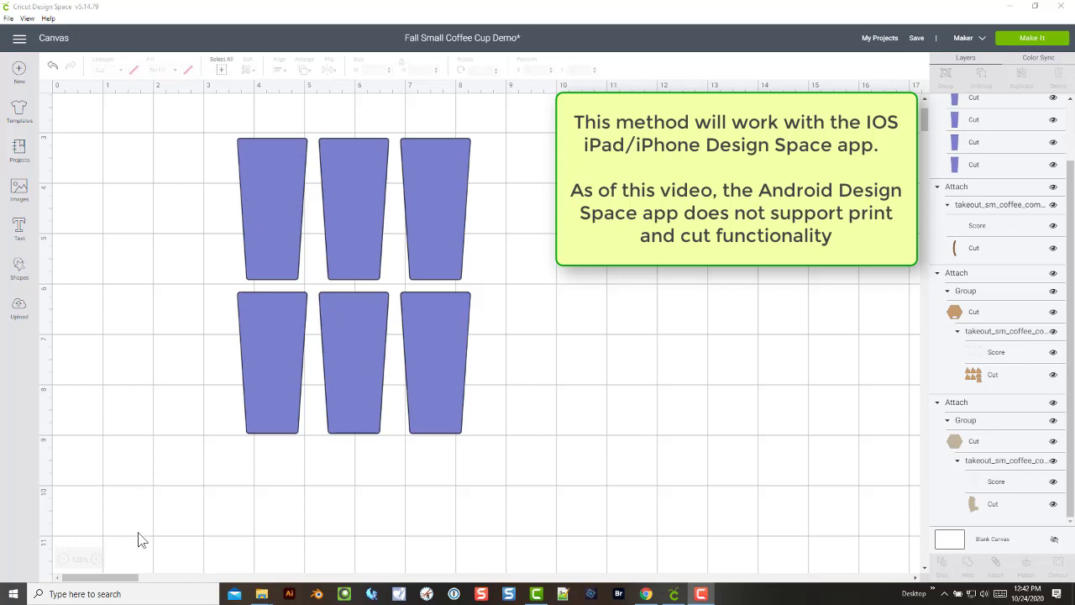
Go to the upload page, then in File Explorer show the cartabella-fall-market-paperpack2 folder as extra large icons and select cb-fall-market-pp2-4.jpg.
click(353, 256)
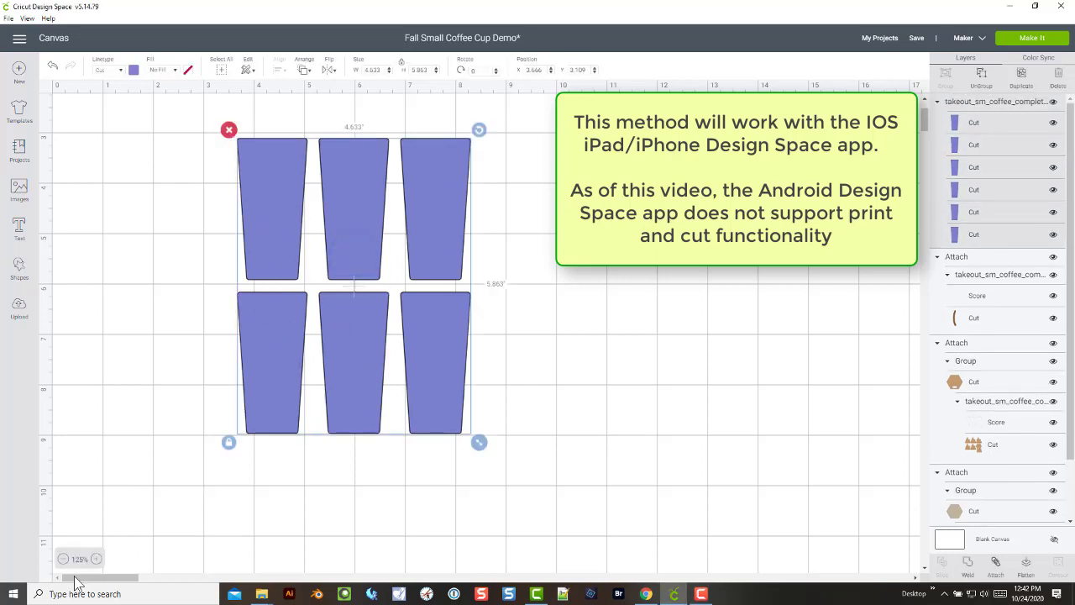
click(19, 313)
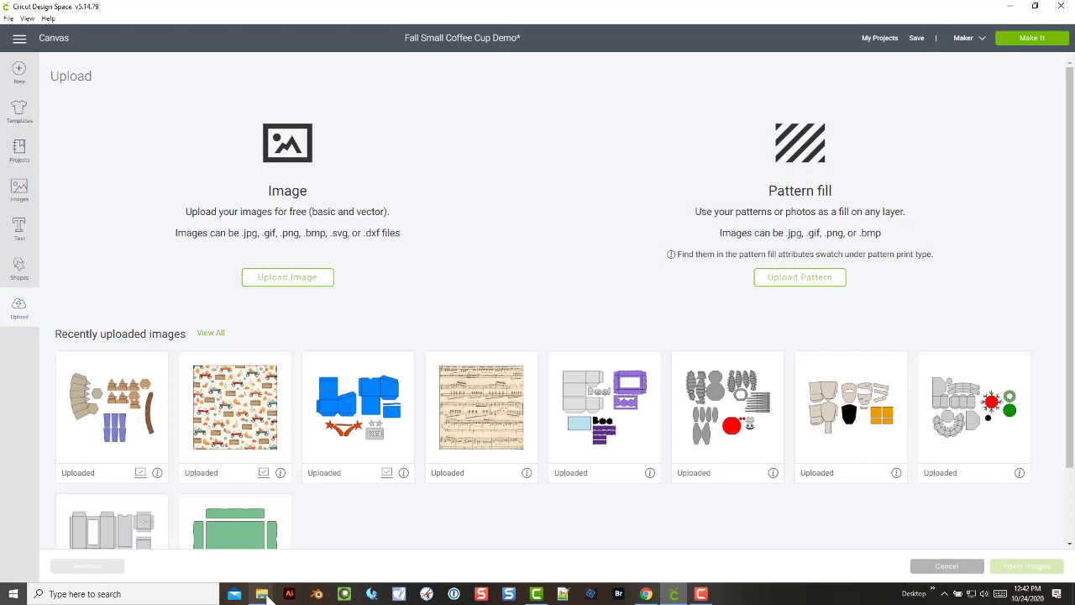
mouse_move(262, 595)
click(302, 546)
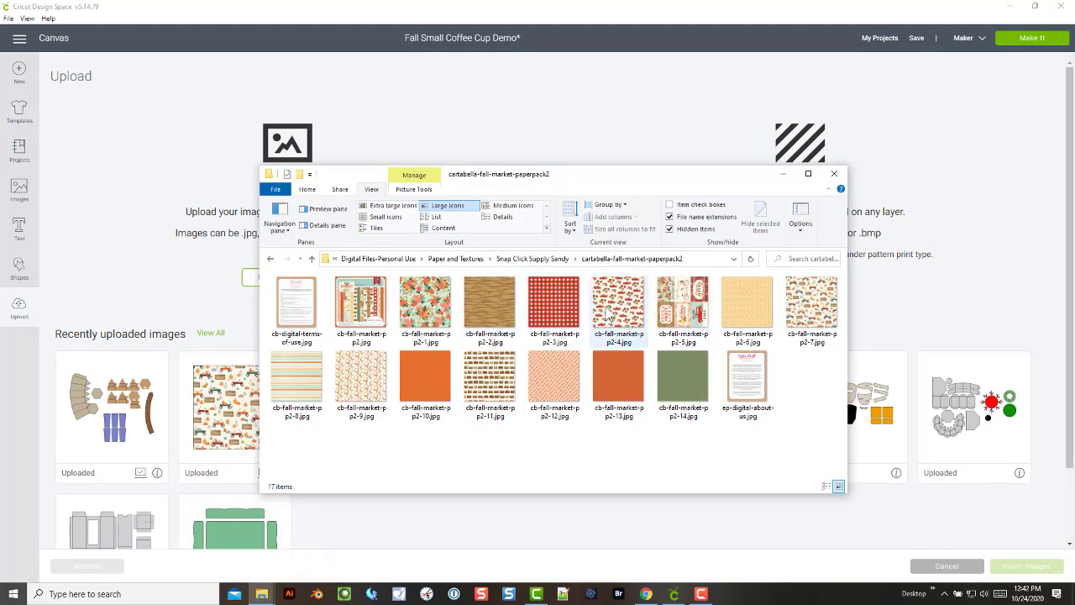
click(382, 207)
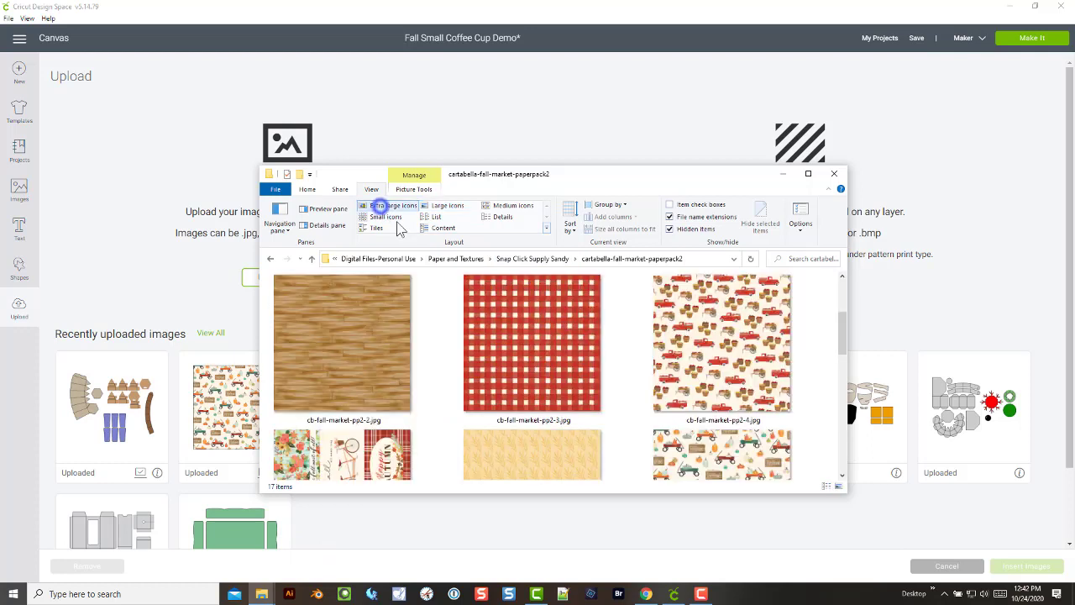
click(712, 353)
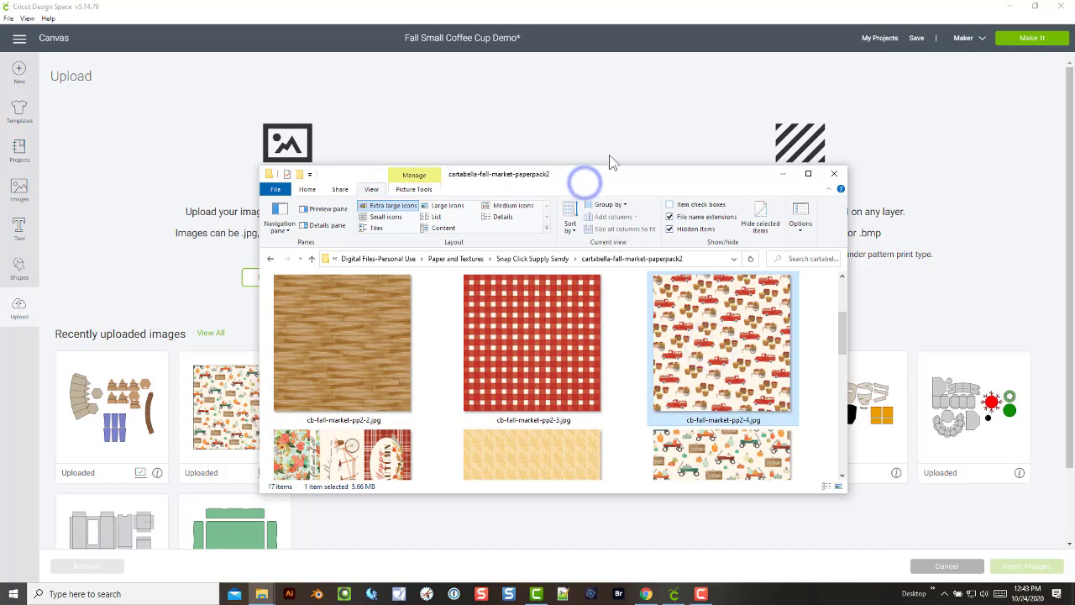
Start an image upload, supply cb-fall-market-pp2-4.jpg from the File Explorer folder, and minimize File Explorer.
drag(584, 178, 670, 293)
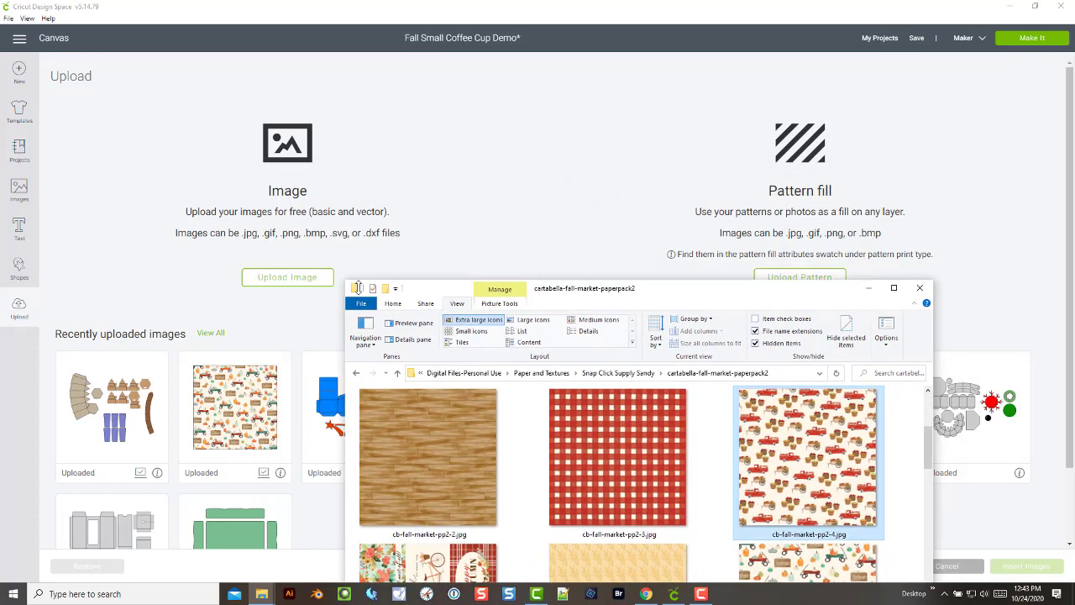
click(293, 279)
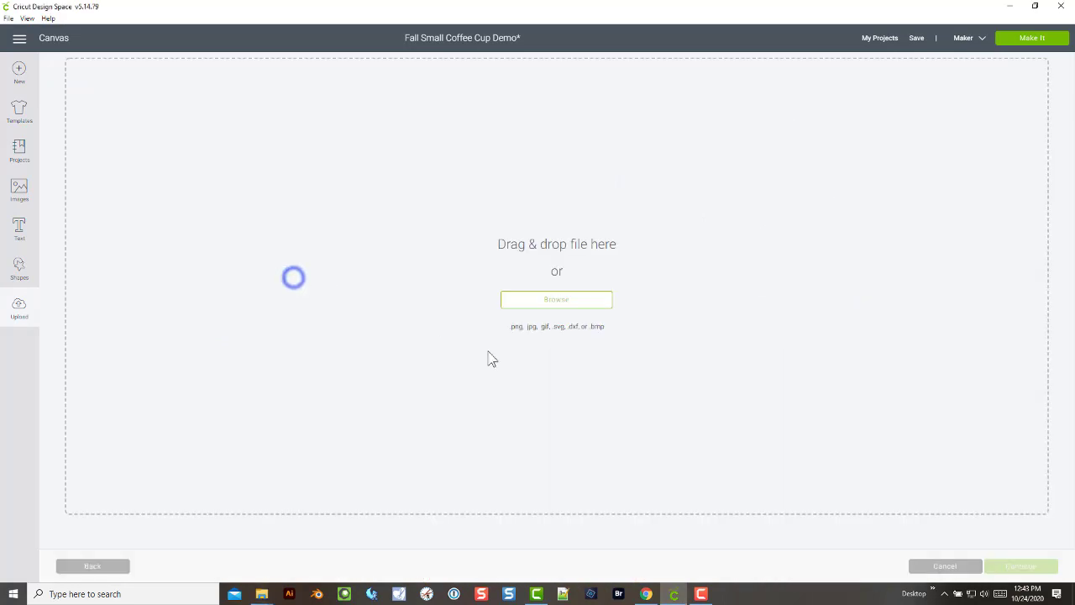
key(alt+Tab)
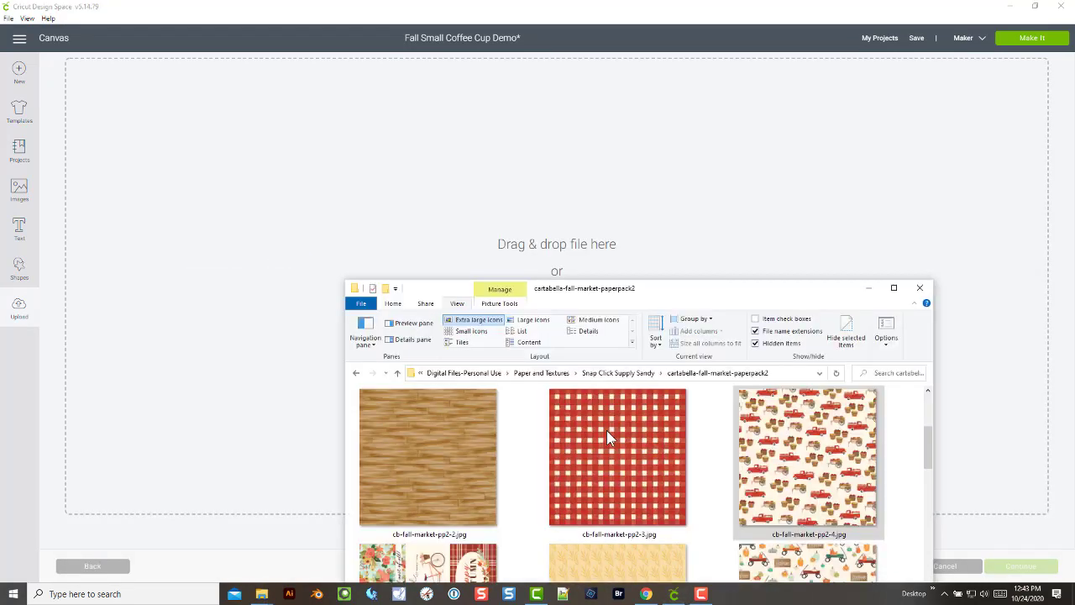
drag(607, 295, 801, 144)
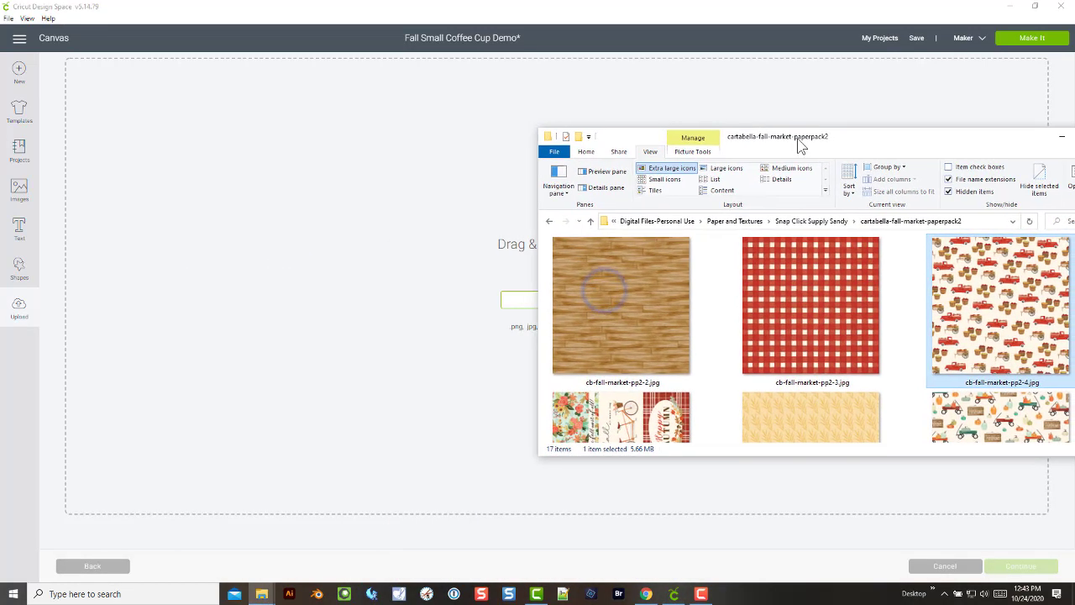
drag(977, 312, 460, 313)
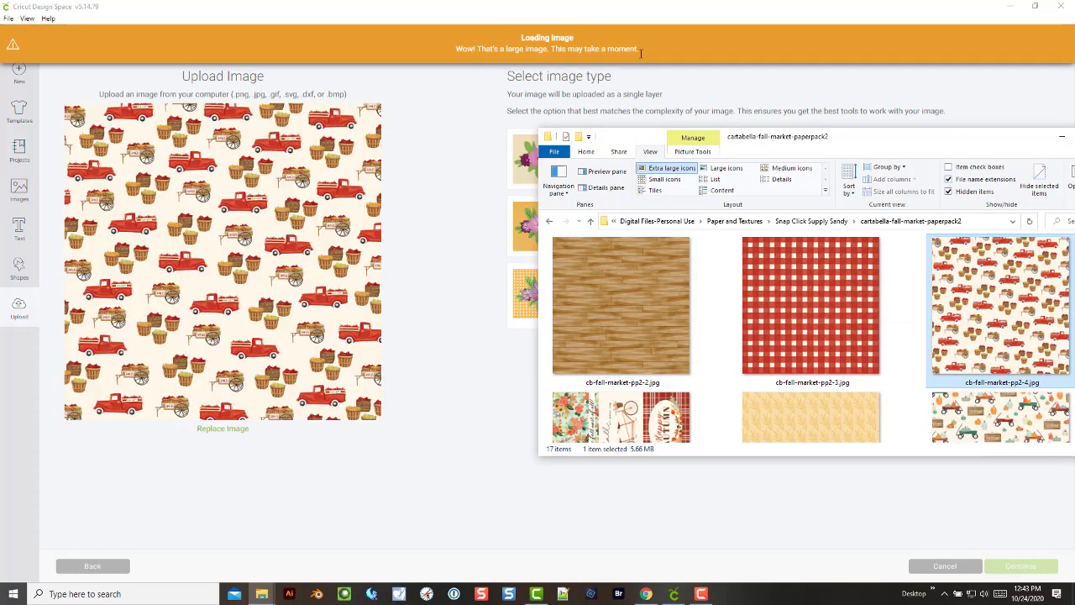
drag(768, 139, 595, 156)
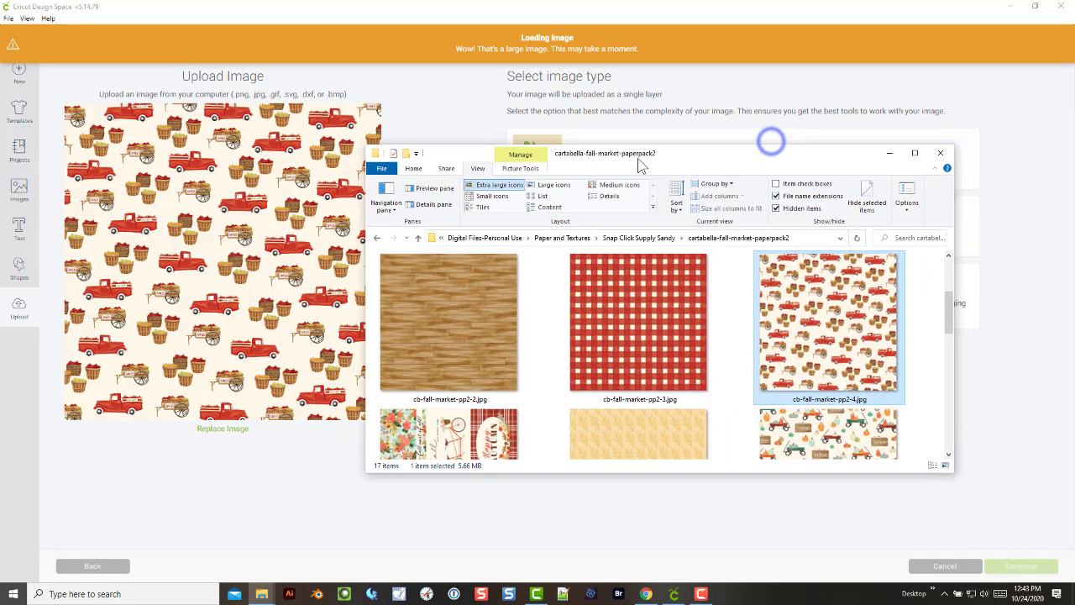
click(888, 154)
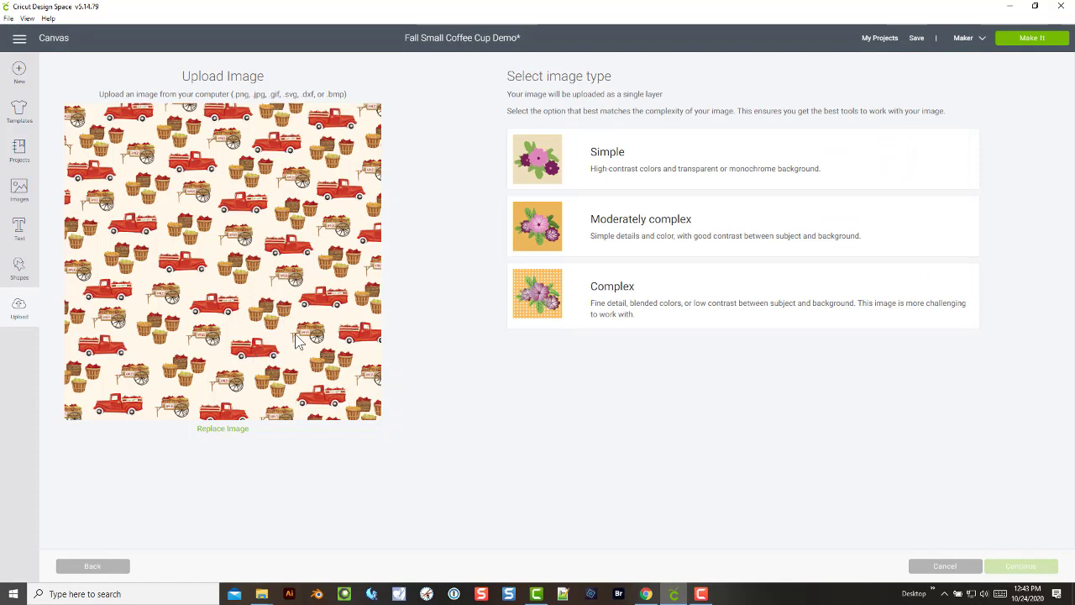
Set the image type to Complex, keep the whole image without erasing, and save it as a Print Then Cut image named cb-fall-market-pp2-4.
click(555, 302)
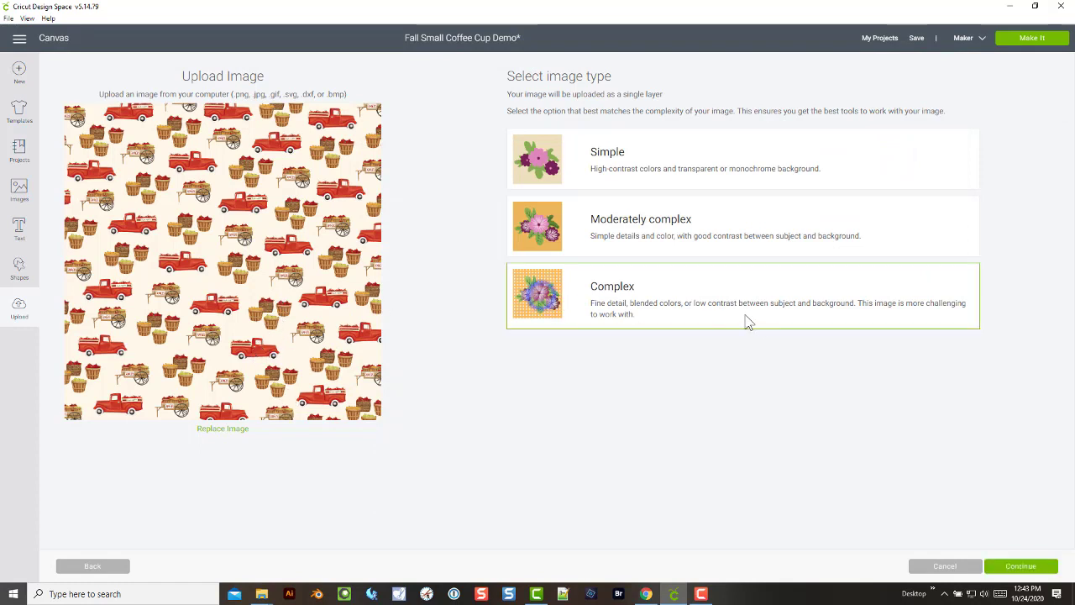
click(1025, 567)
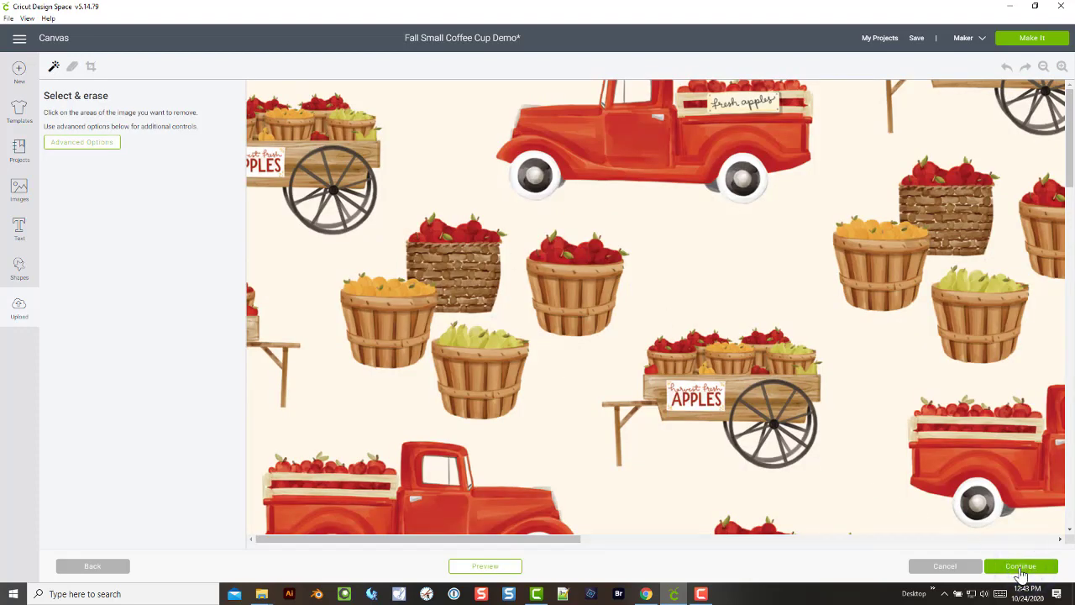
click(1021, 568)
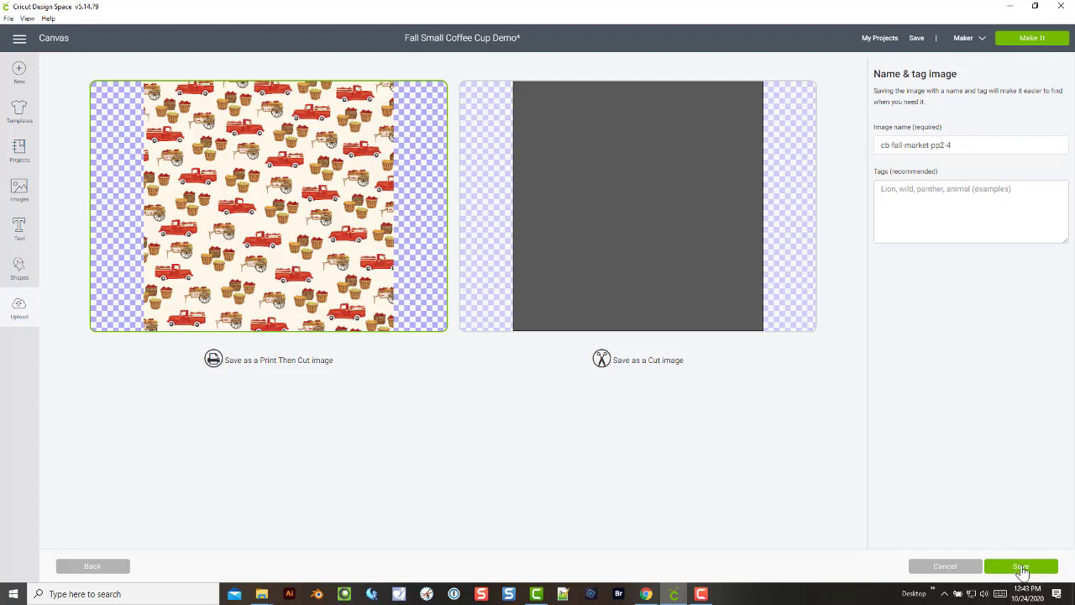
click(997, 145)
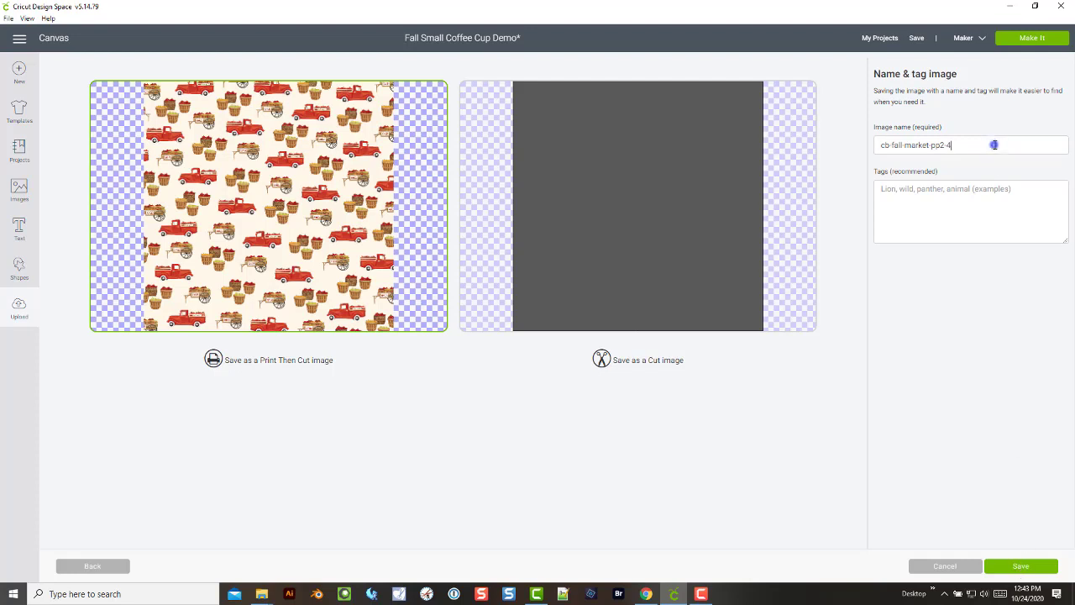
click(915, 190)
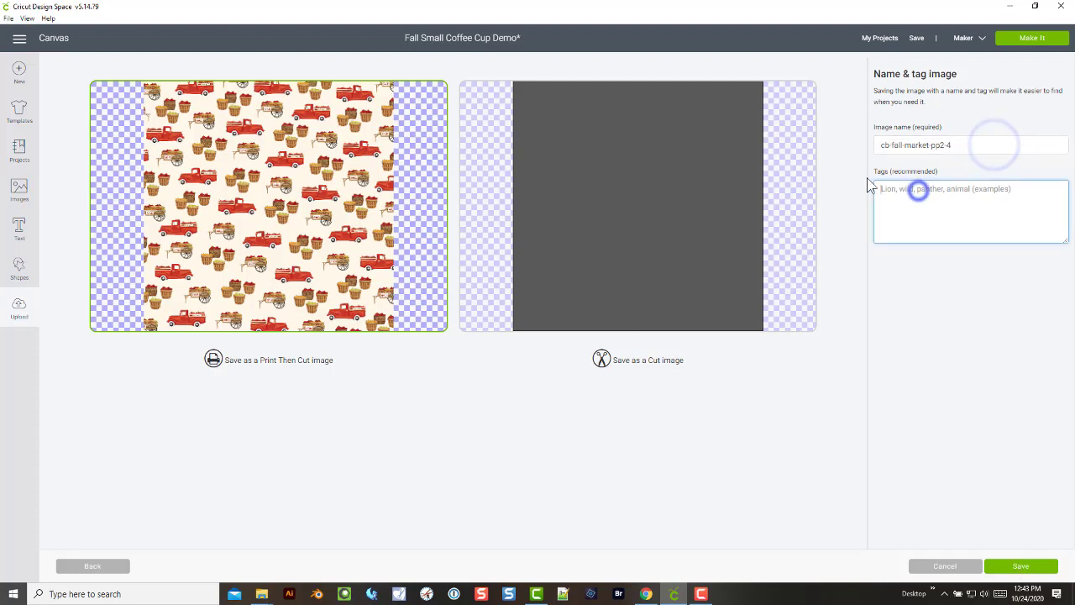
click(1012, 568)
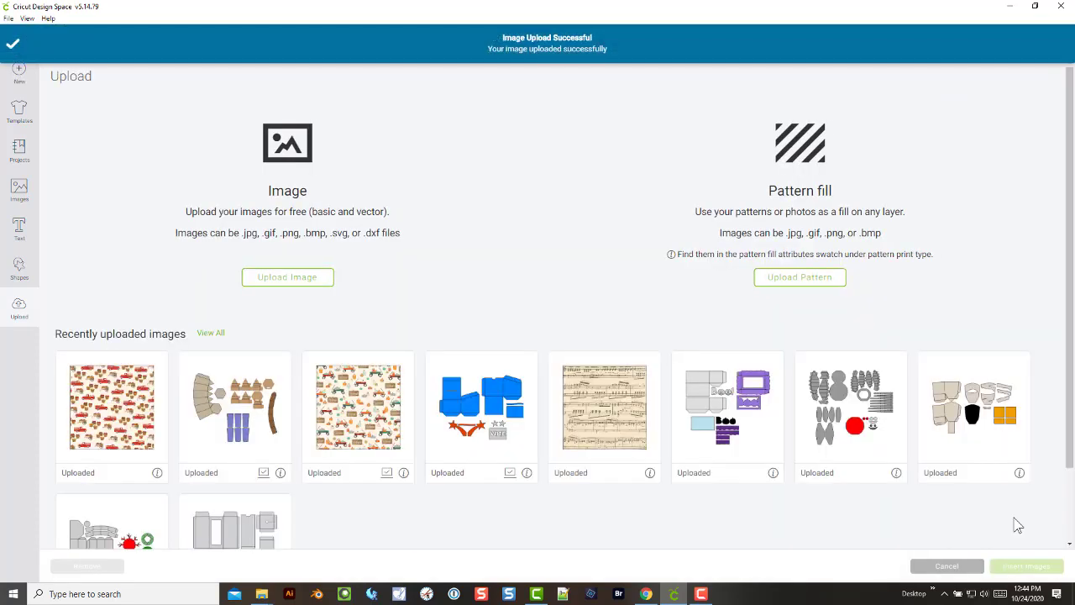
Insert the uploaded red truck paper onto the canvas and set its width to 10 in with proportions locked.
click(112, 428)
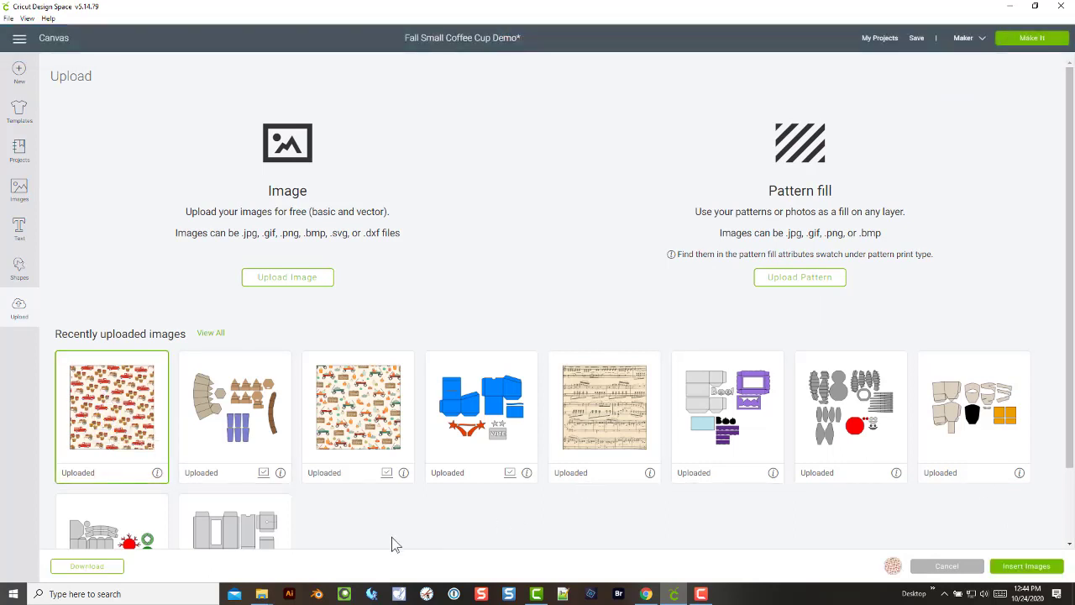
click(1021, 575)
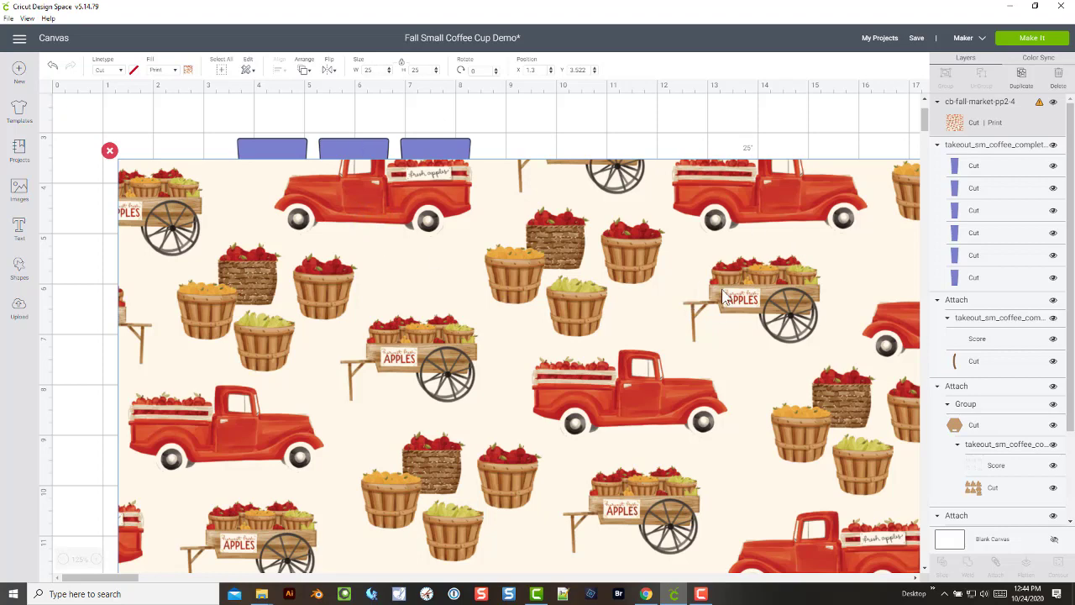
double_click(375, 69)
text(10)
key(Tab)
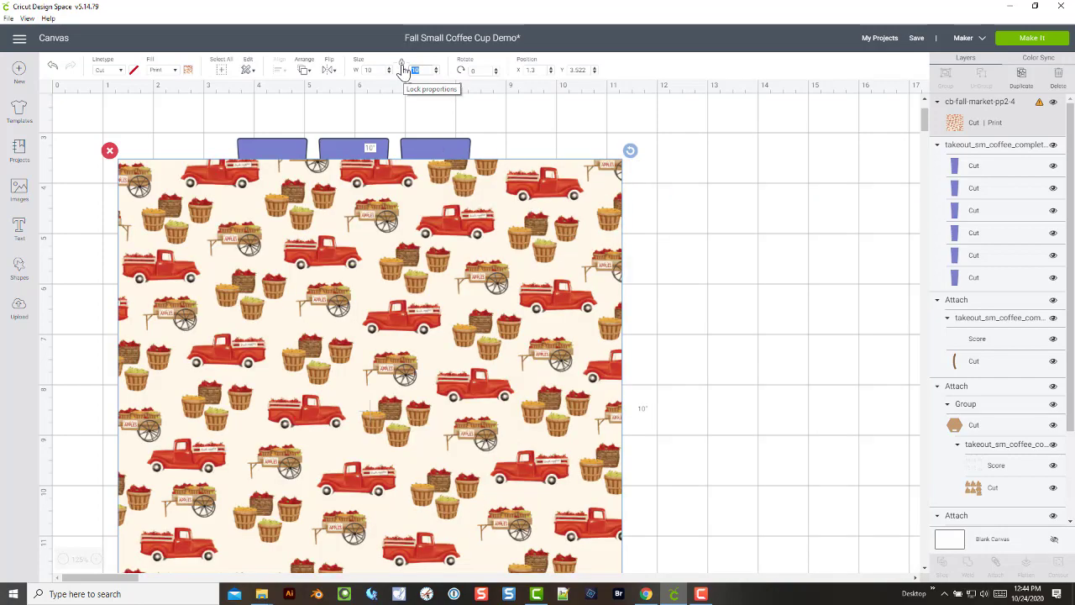
Shrink the truck paper to about 7.8 in square and arrange it and the purple panel group side by side.
drag(434, 258, 664, 357)
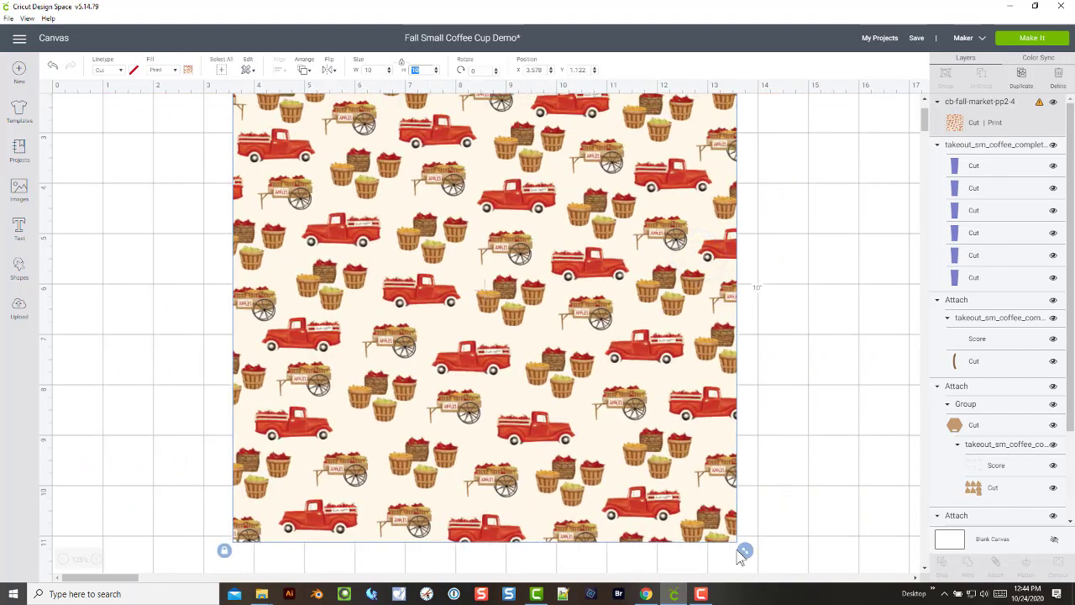
drag(745, 551, 634, 439)
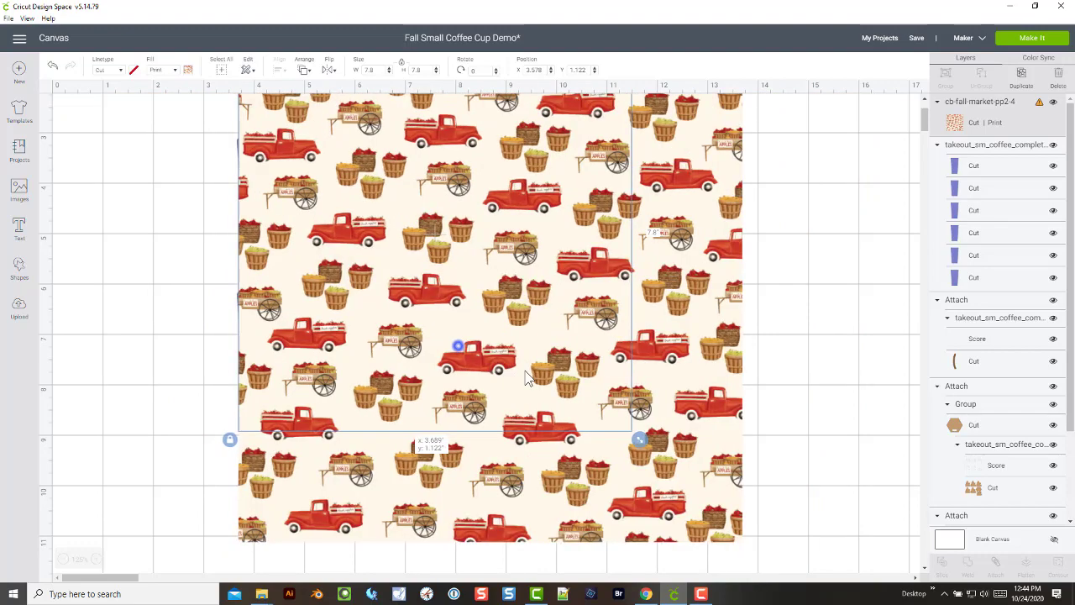
drag(458, 348, 685, 395)
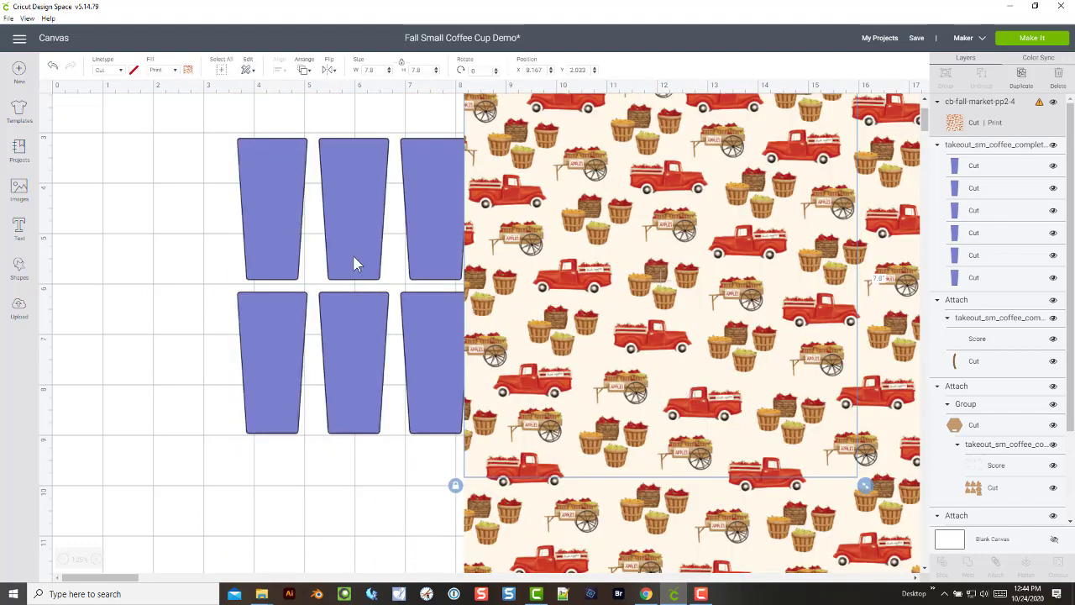
drag(362, 229, 225, 213)
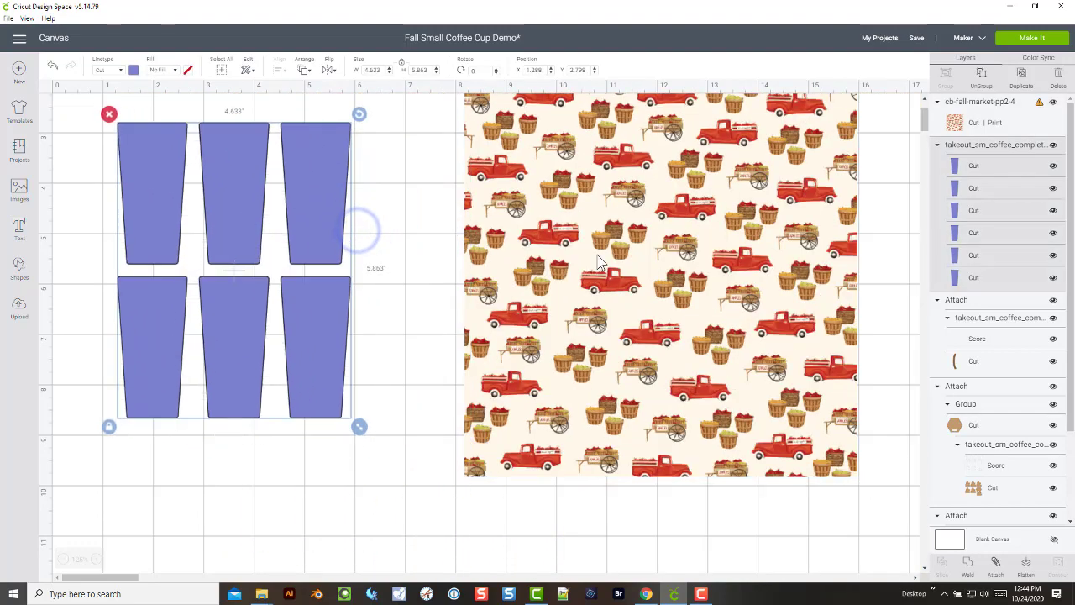
drag(594, 252, 491, 285)
click(322, 208)
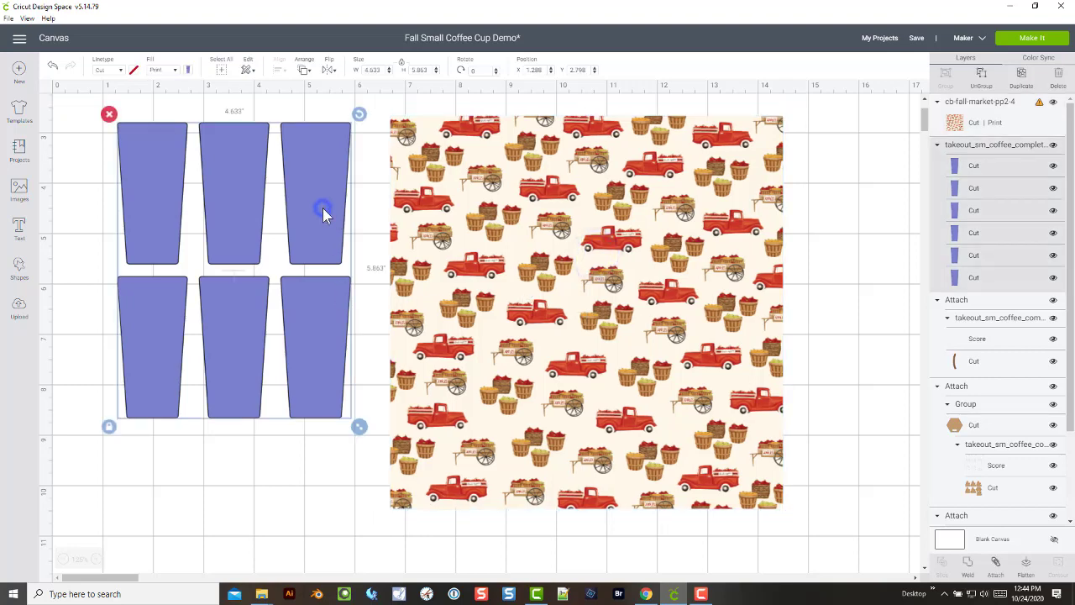
drag(321, 217, 319, 240)
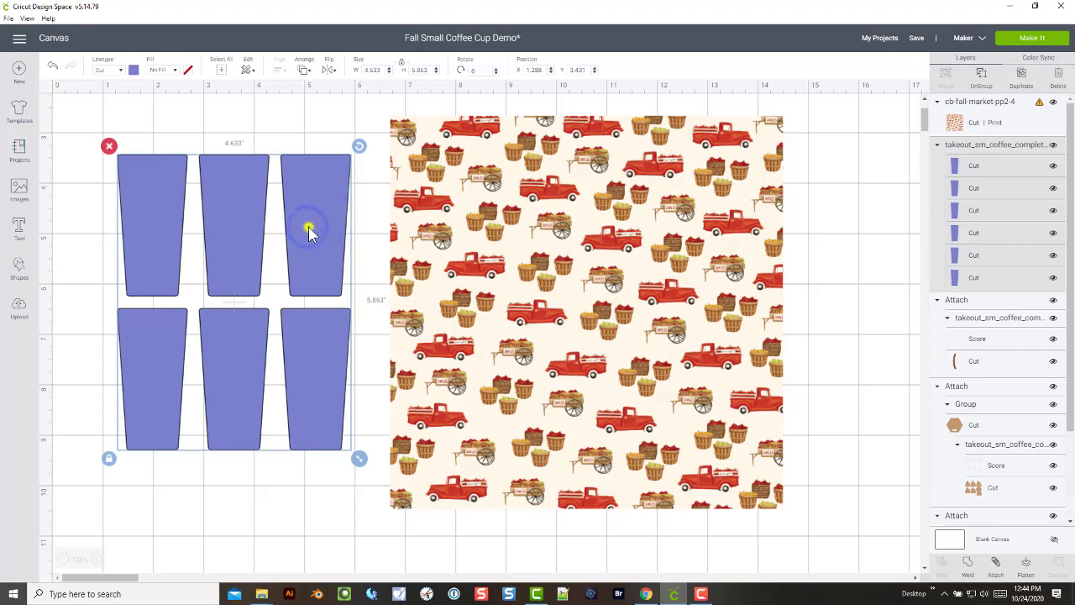
Ungroup the six purple panels and change the linetype of all six to Draw.
right_click(308, 226)
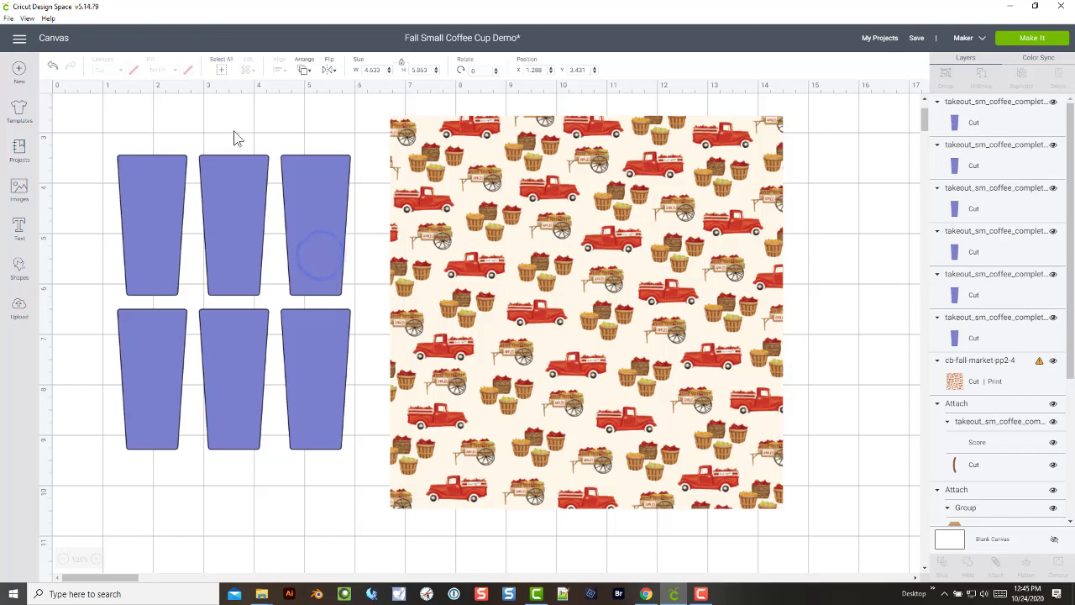
drag(101, 130, 353, 480)
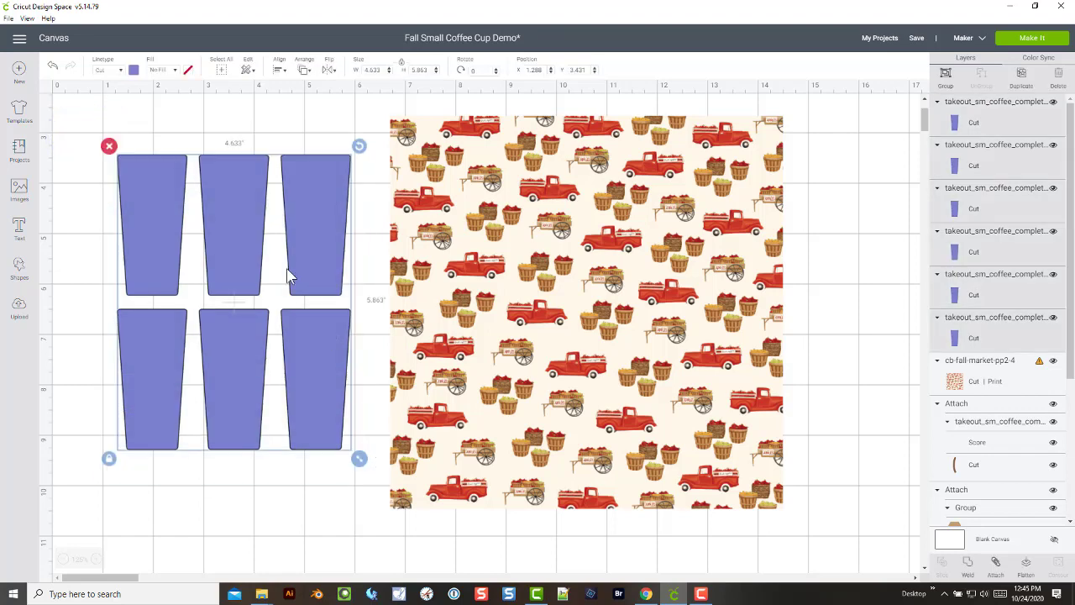
click(107, 75)
click(119, 104)
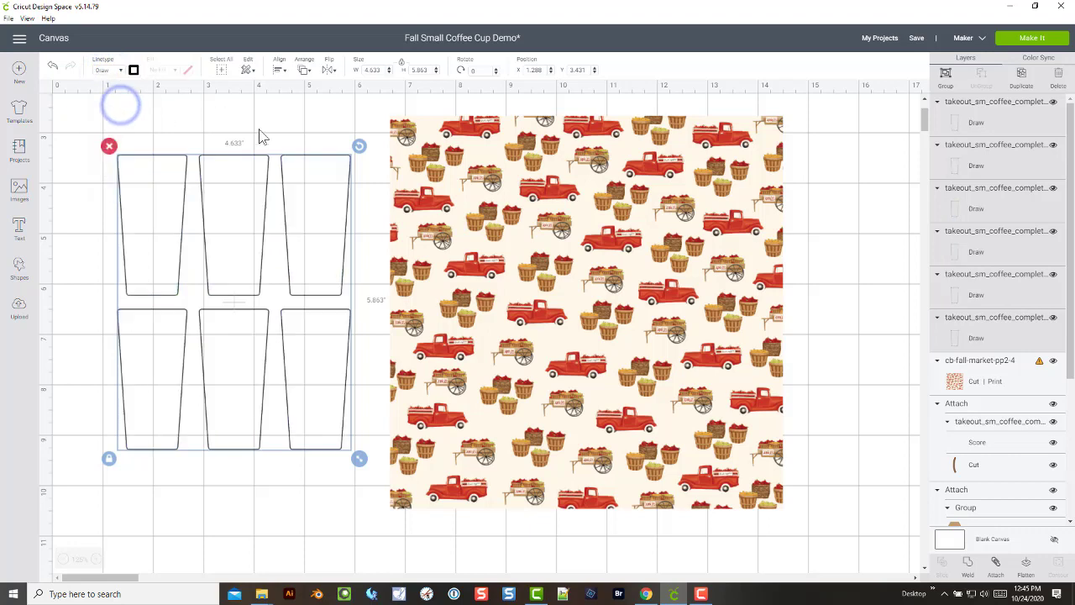
Place one panel outline over the trucks in the paper's upper-right corner and move the other third-column outline up to about Y 5.
click(344, 235)
drag(347, 242, 754, 210)
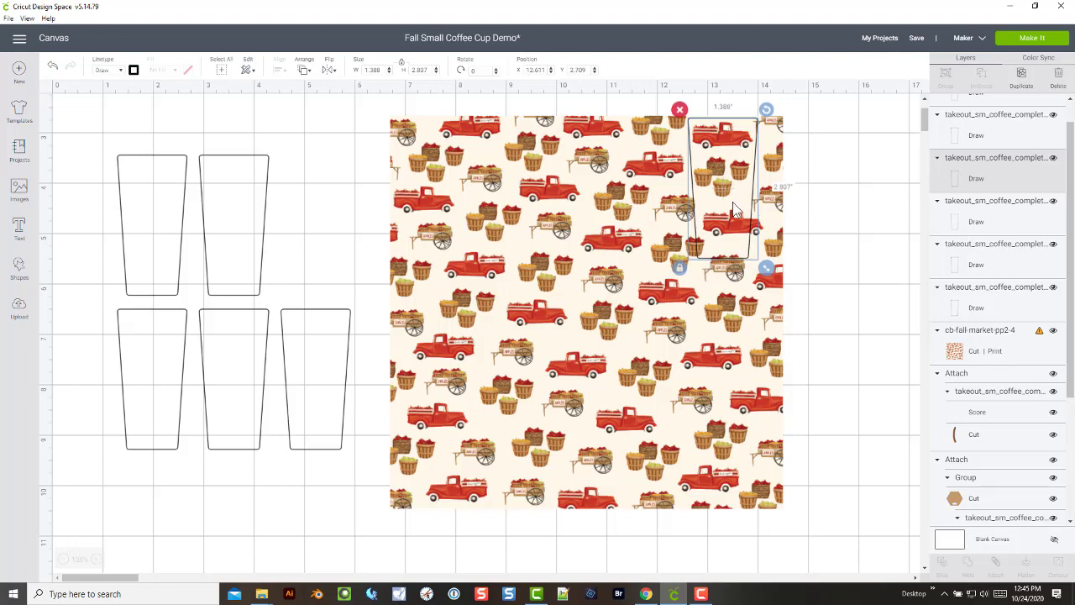
drag(349, 395, 358, 319)
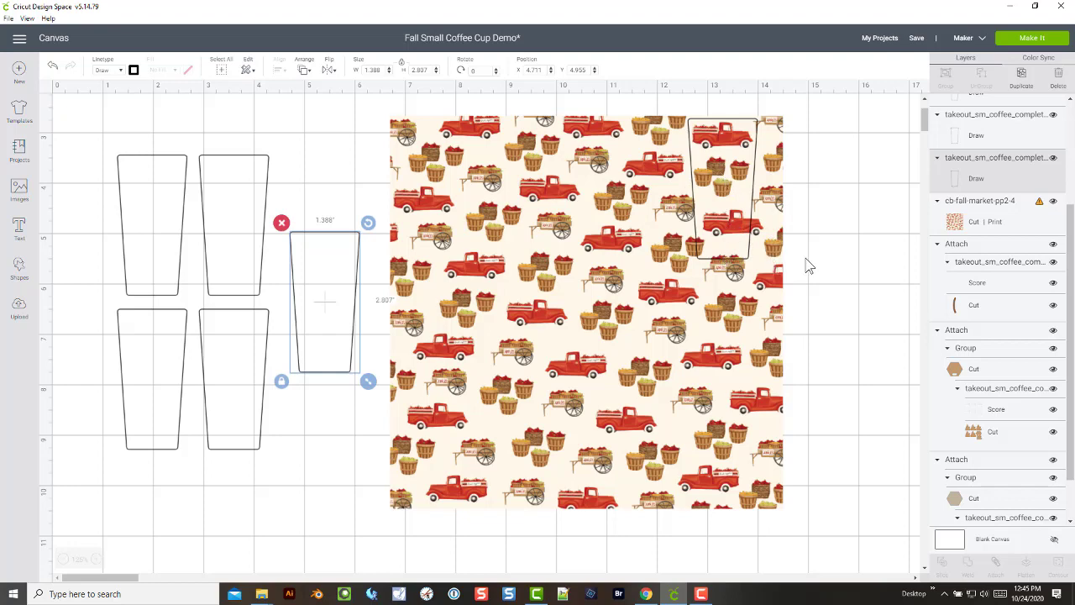
Slice the truck paper with the overlapping panel outline and delete the leftover drawn outline.
drag(820, 235, 597, 115)
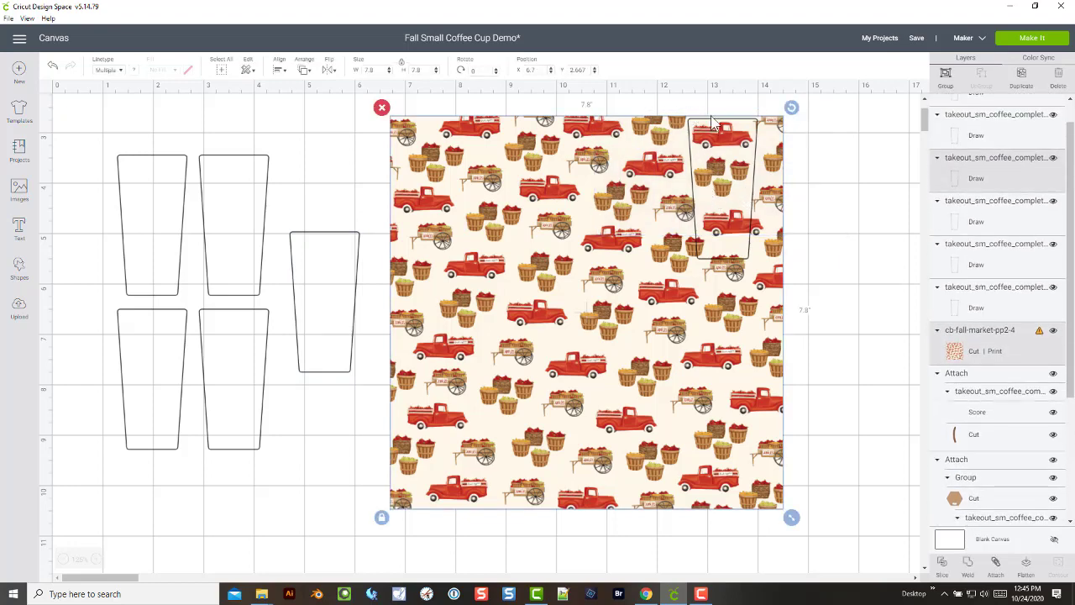
click(857, 299)
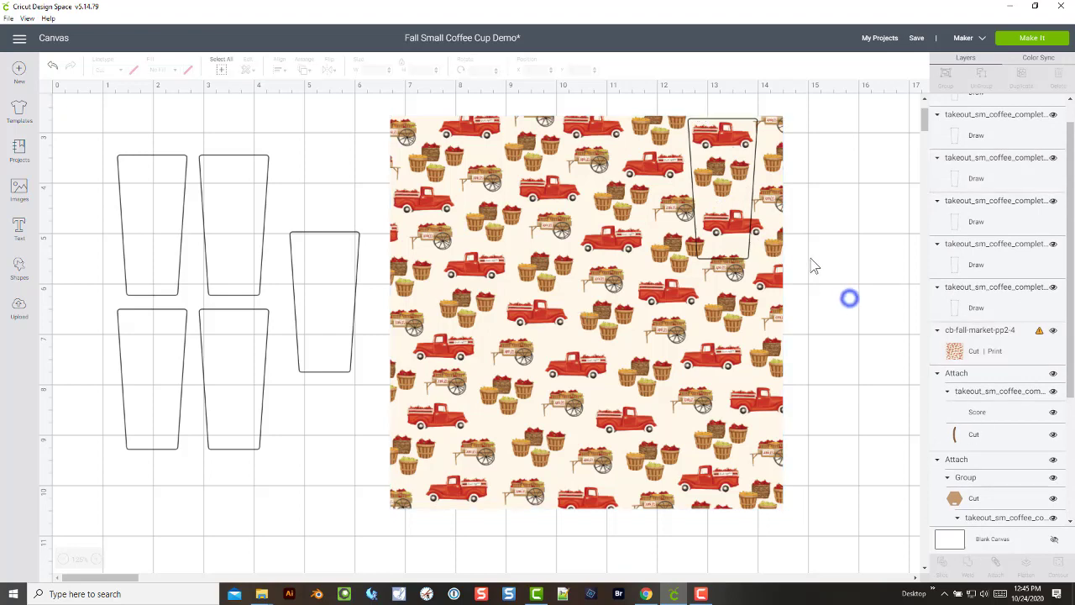
drag(812, 256, 669, 92)
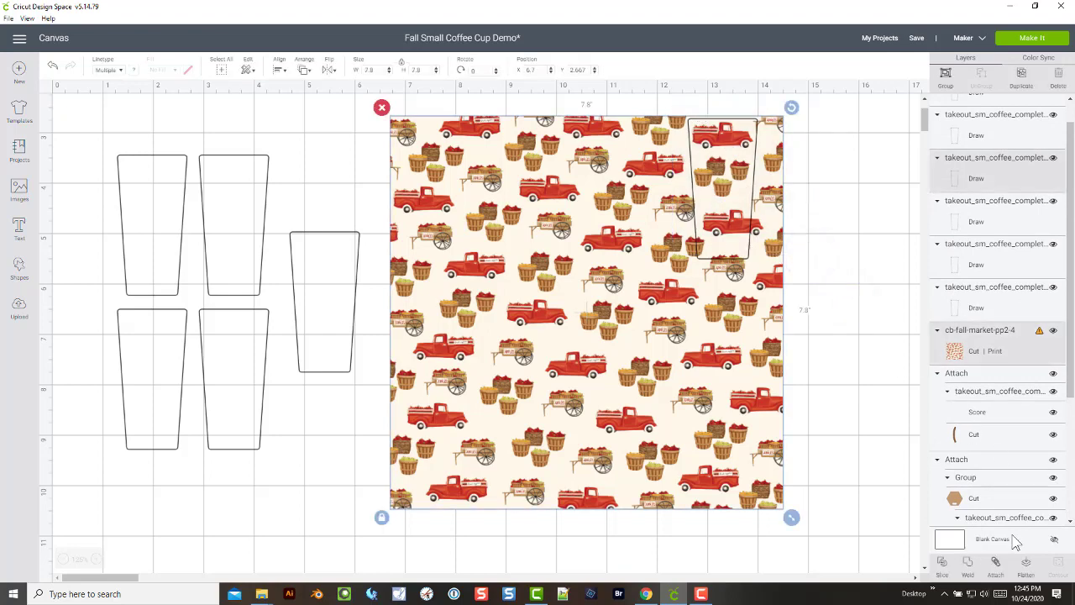
click(944, 572)
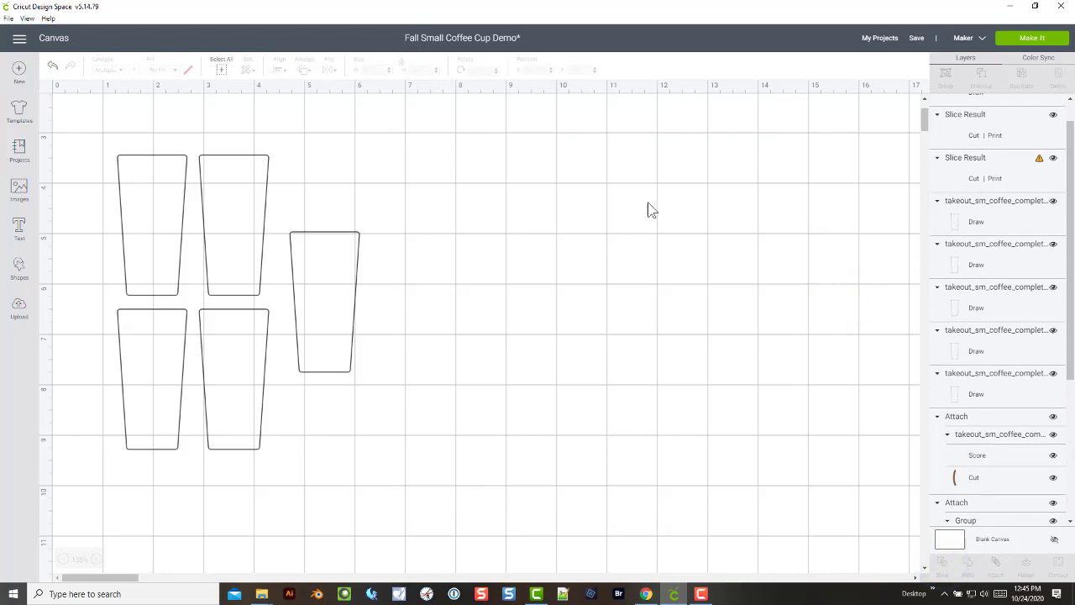
drag(712, 204, 848, 230)
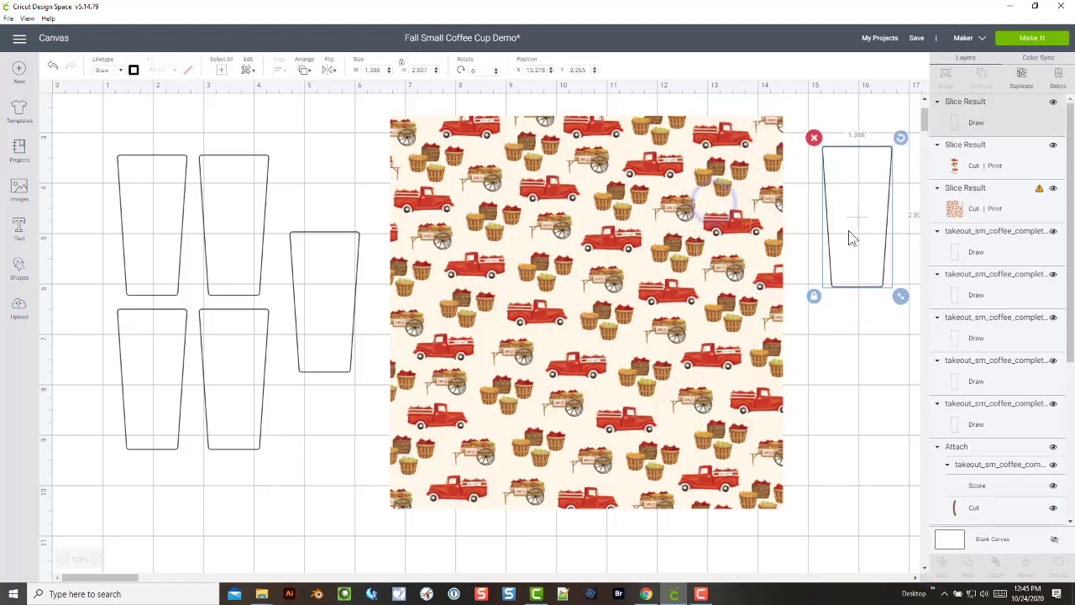
key(Delete)
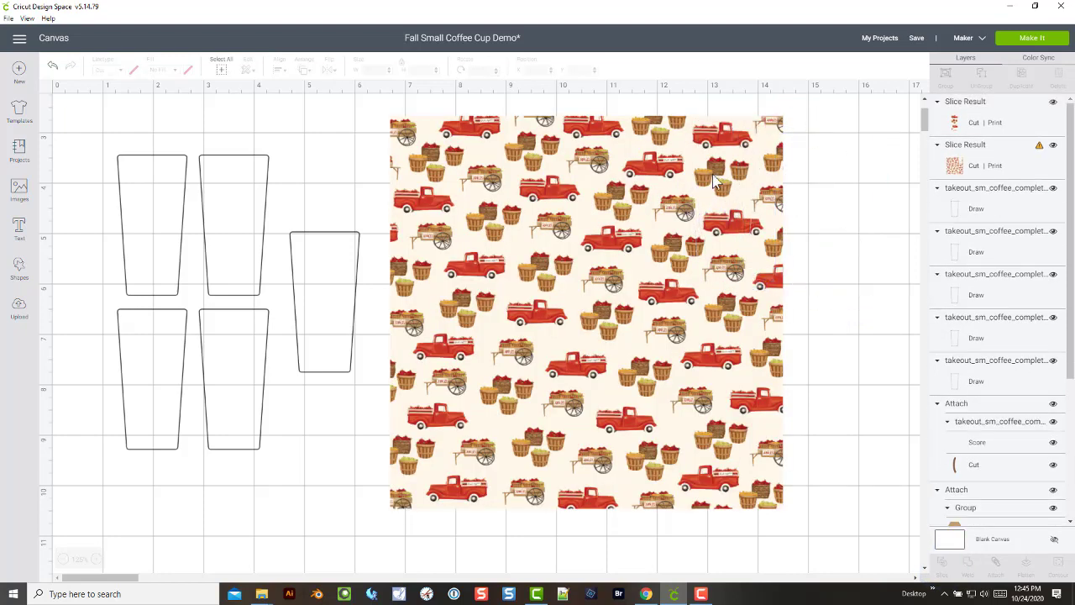
Move the sliced truck-patterned panel off the paper to below the panel outlines, at about X 4.2, Y 9.5.
drag(713, 181, 330, 517)
scroll(314, 501, down, 3)
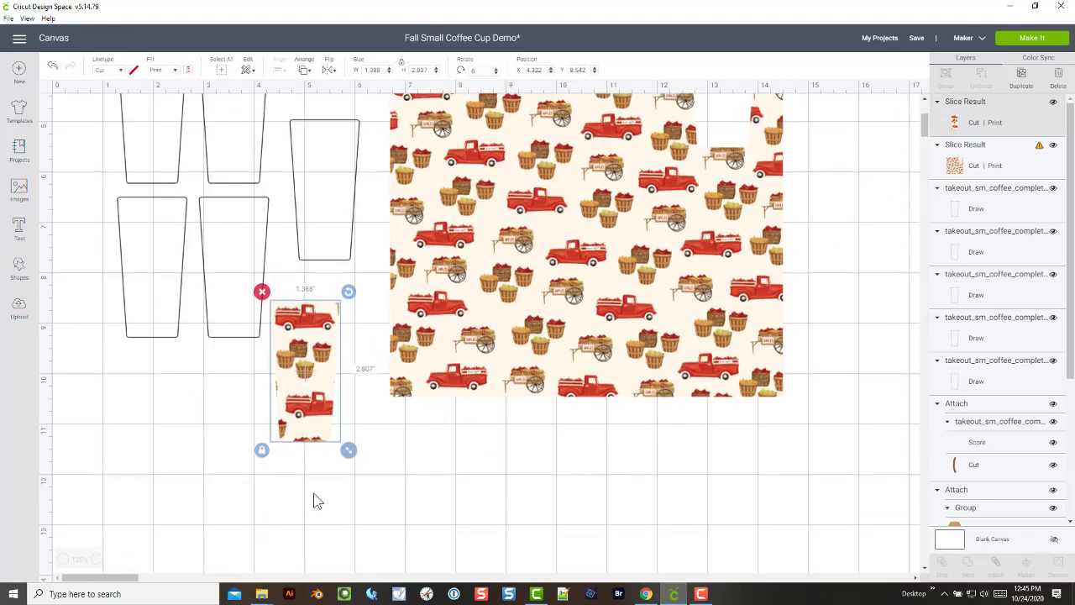
scroll(314, 502, down, 2)
drag(301, 340, 296, 390)
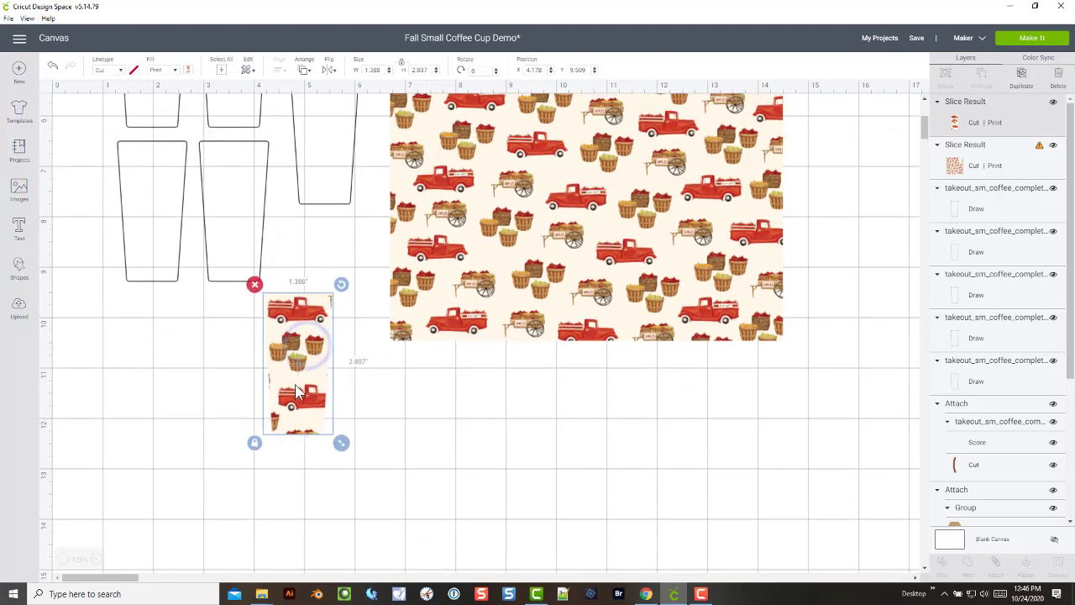
right_click(298, 384)
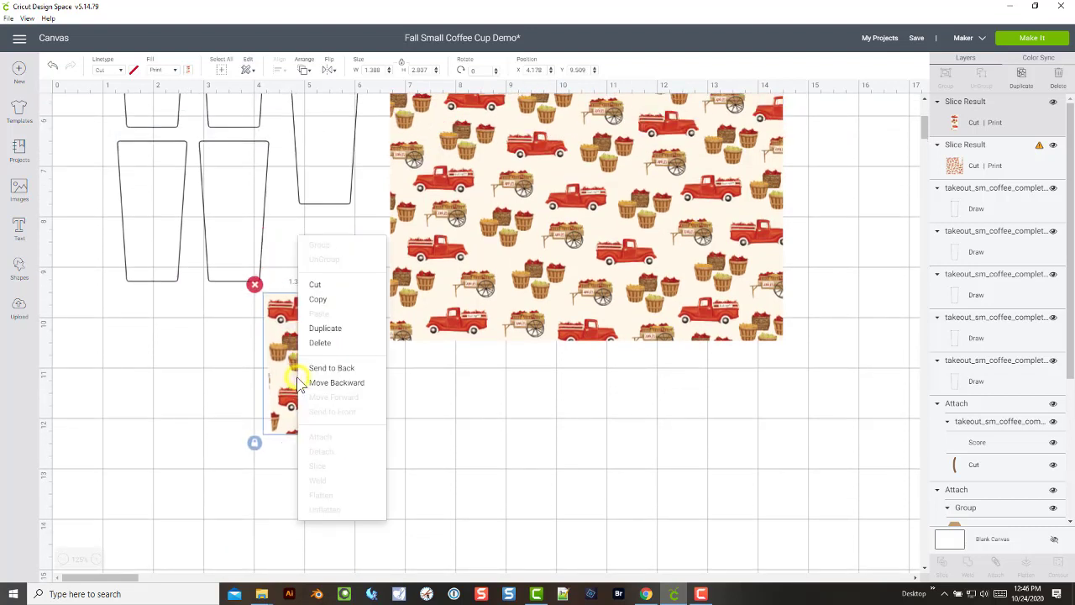
click(325, 328)
drag(314, 332, 305, 401)
key(Delete)
Place the third-column panel outline over the truck paper's upper-left corner at about X 6.8, Y 3.1, and send the paper to back.
scroll(272, 411, up, 4)
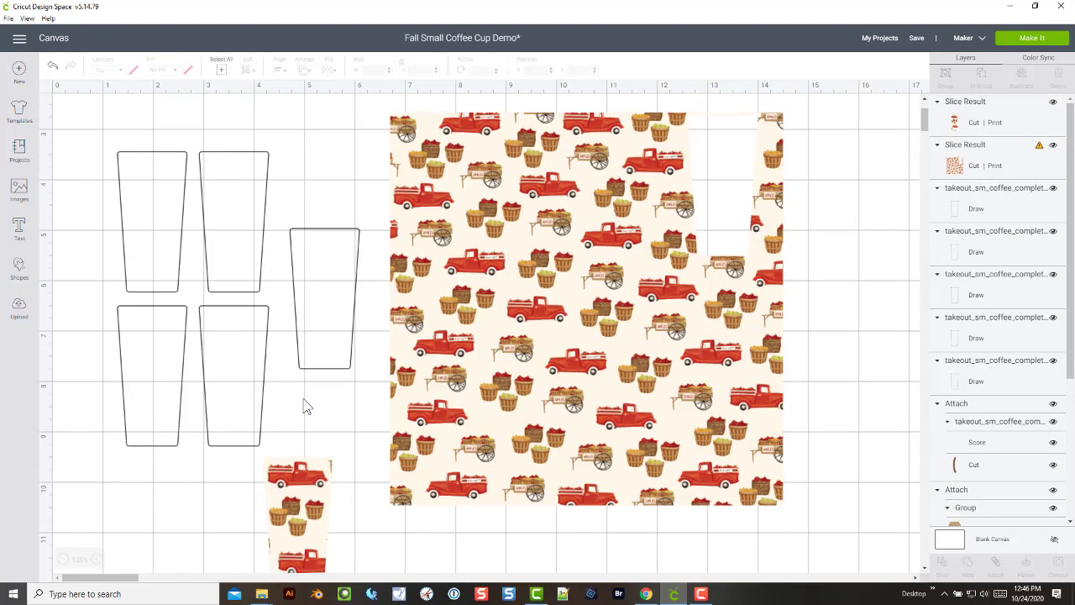
drag(353, 393, 462, 310)
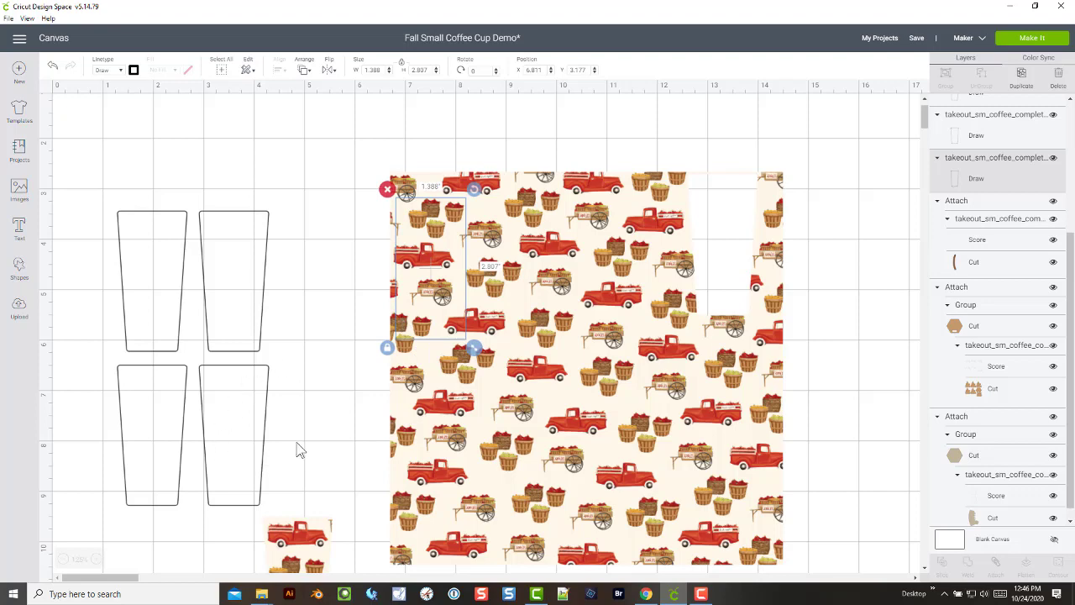
click(544, 330)
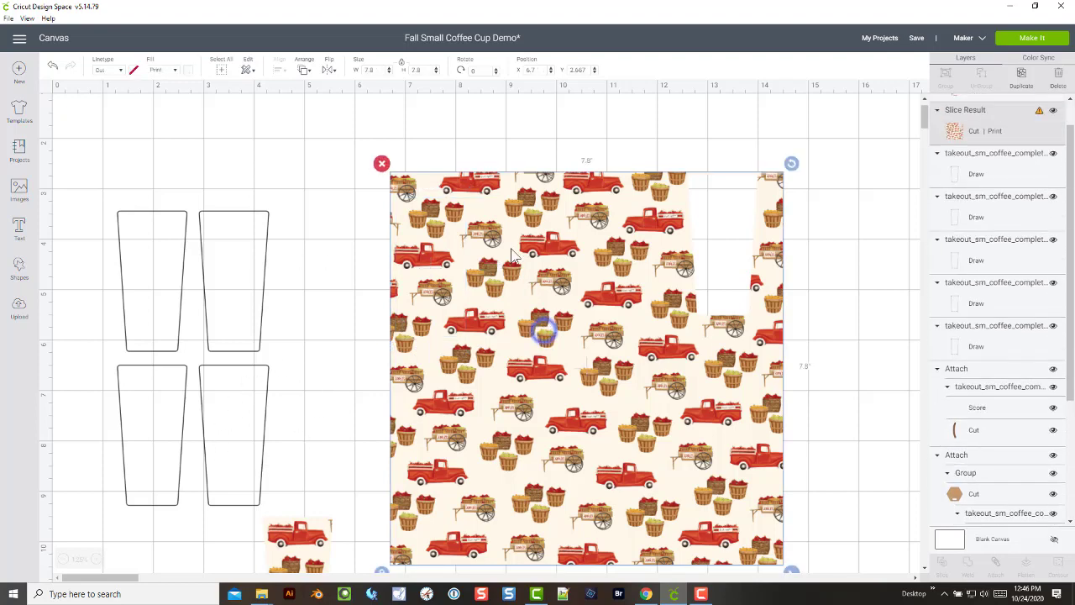
click(305, 74)
click(322, 98)
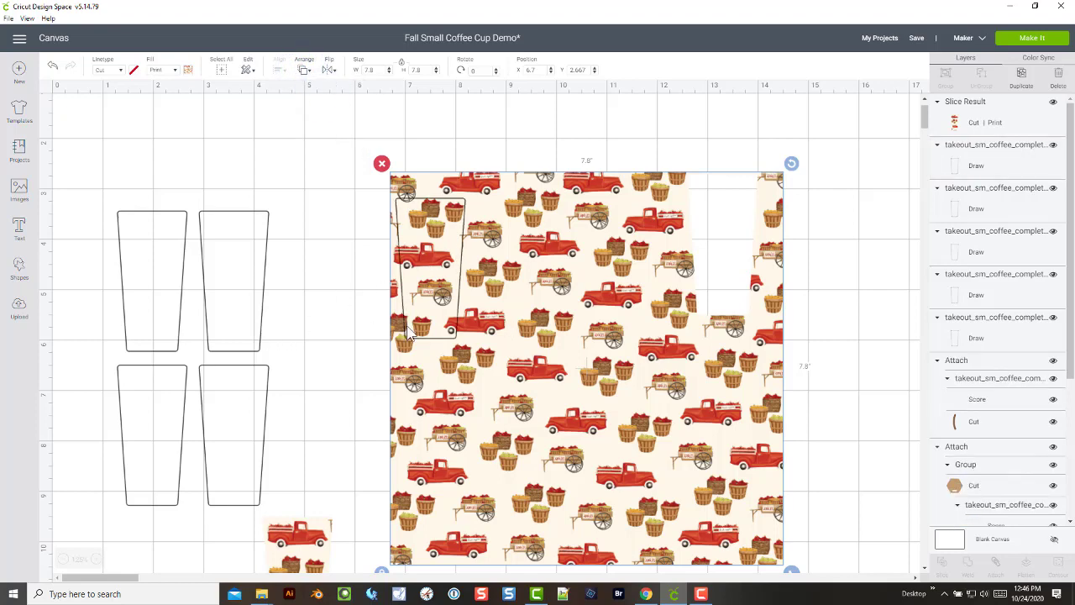
click(453, 331)
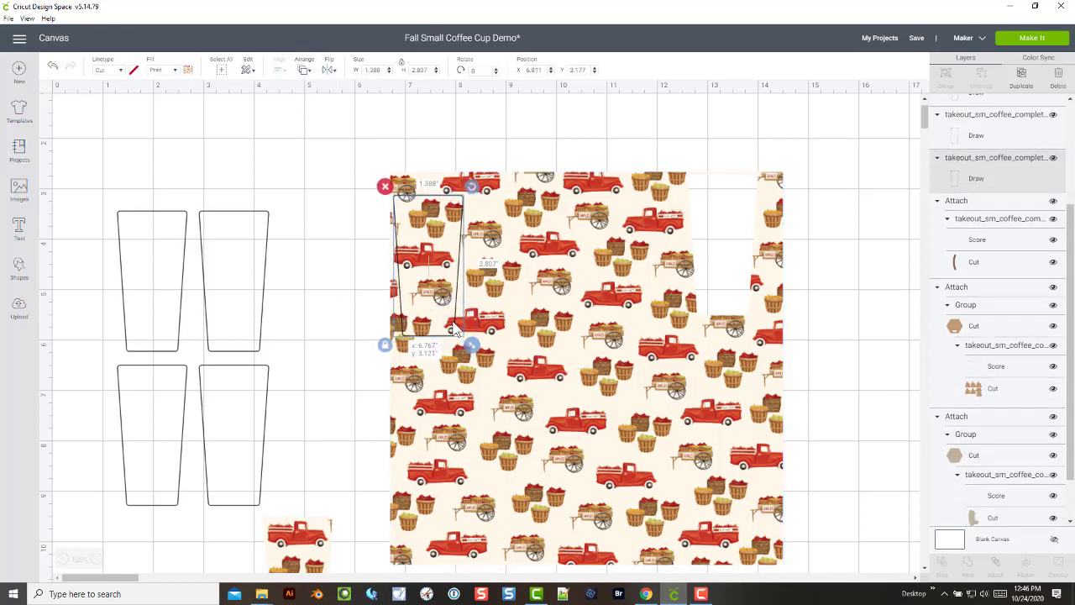
Move three more panel outlines onto the truck paper at about X 8.5, Y 6.7; X 9.2, Y 3.4; and X 11.8, Y 7.4.
drag(263, 307, 548, 477)
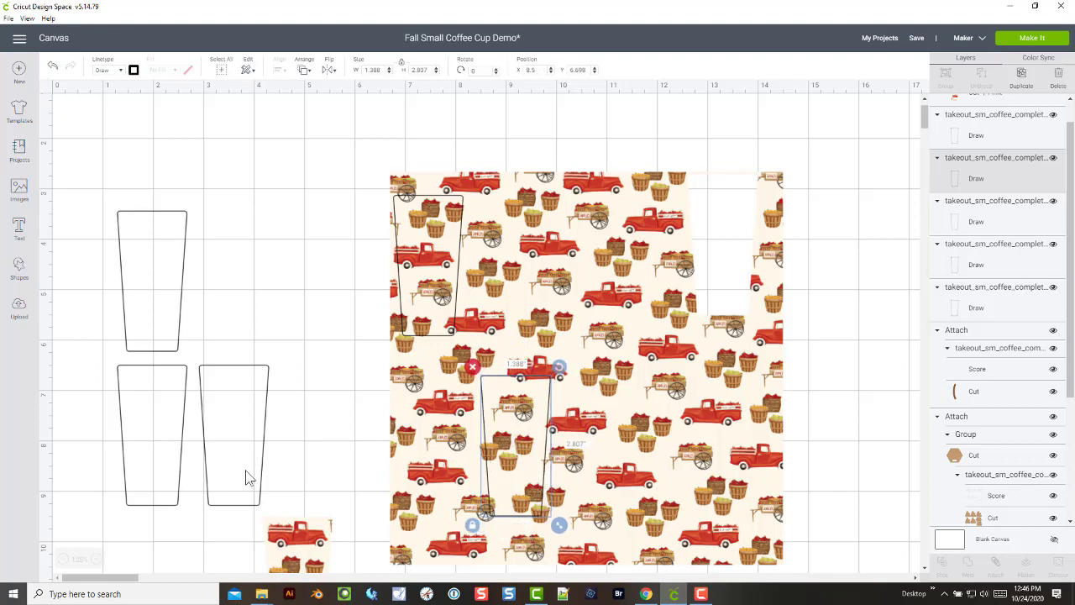
drag(265, 461, 585, 304)
drag(179, 424, 713, 456)
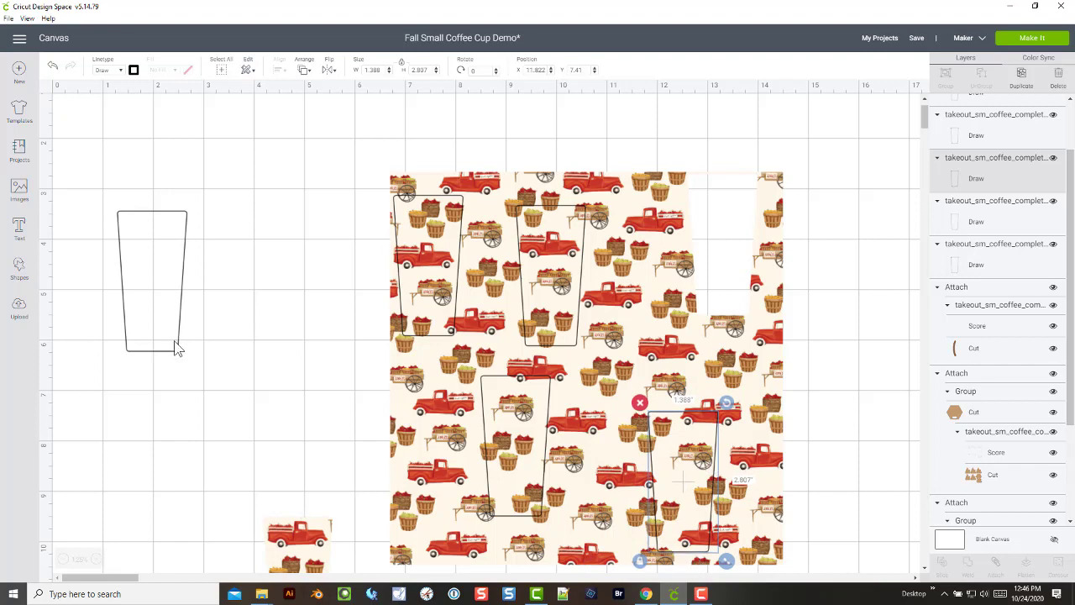
Place the last panel outline on the paper at about X 11.2, Y 4.2, and move the sliced truck panel to about X 1.7, Y 5.7.
drag(176, 347, 655, 370)
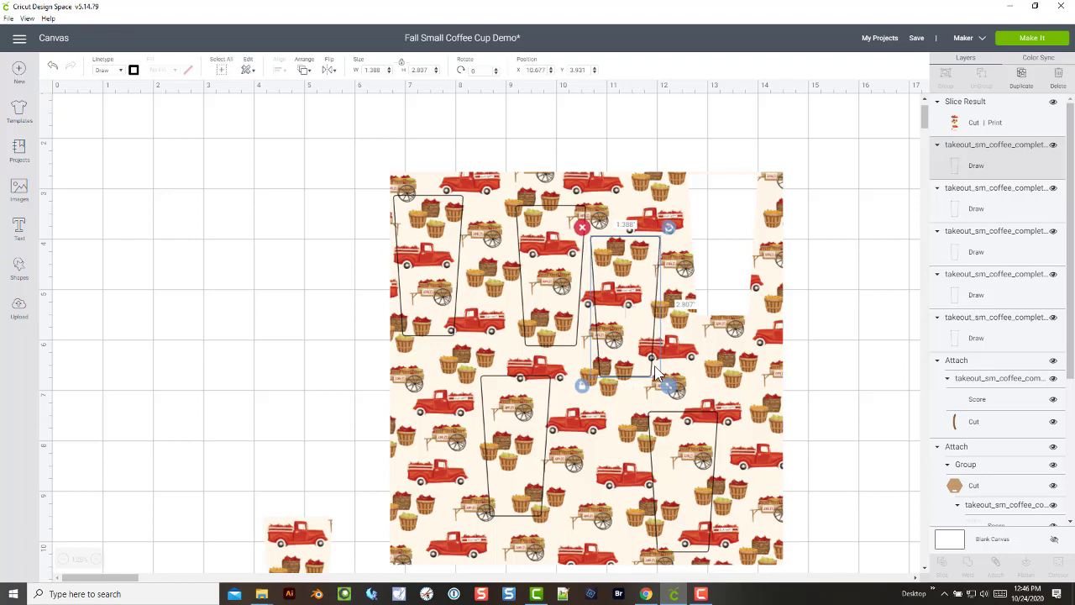
drag(634, 366, 638, 367)
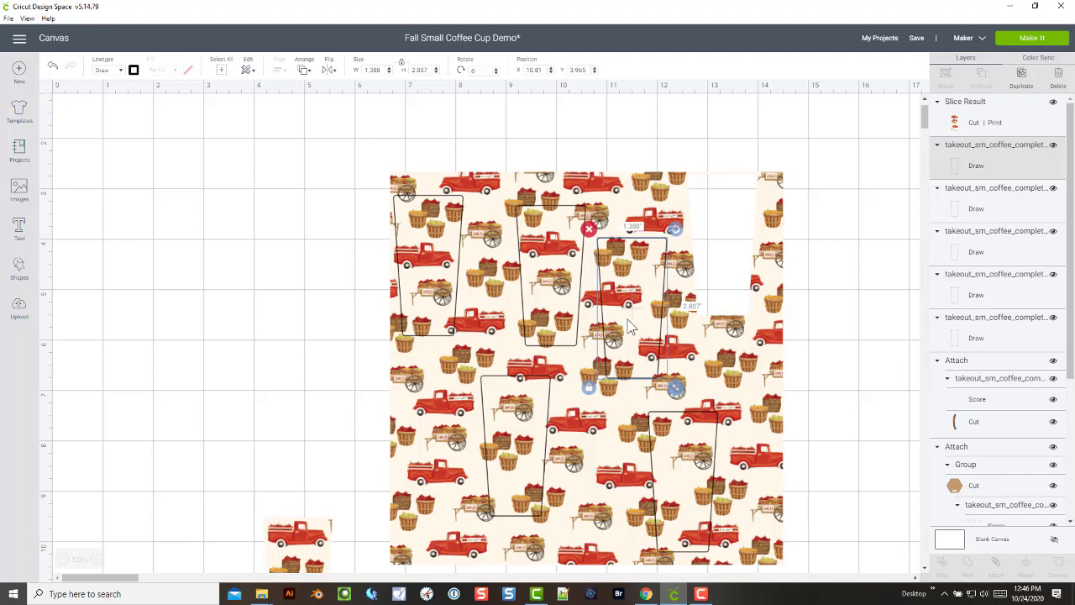
drag(632, 328, 650, 341)
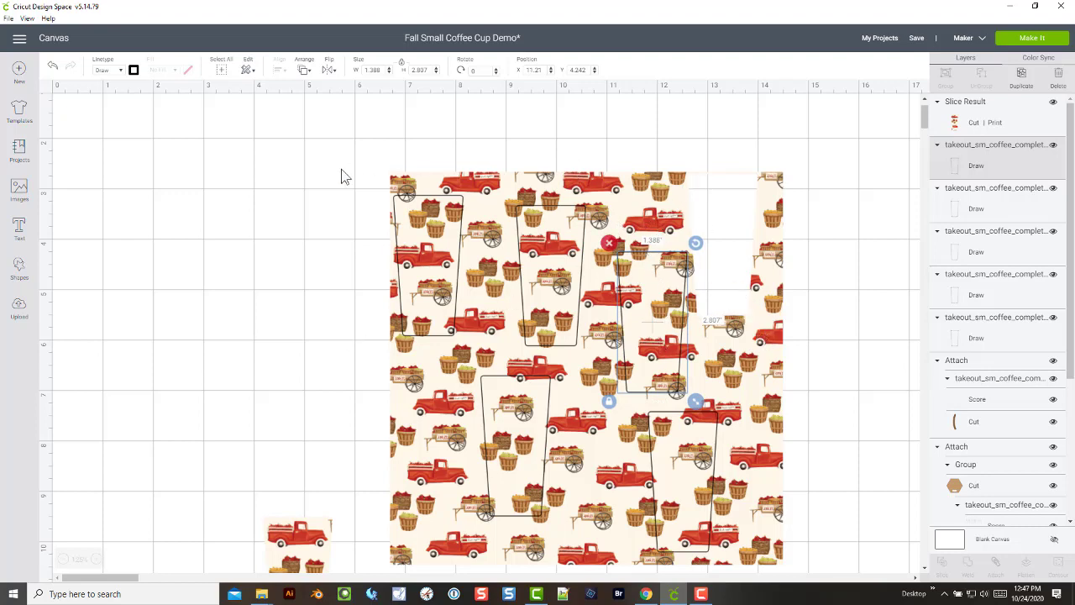
scroll(472, 367, down, 3)
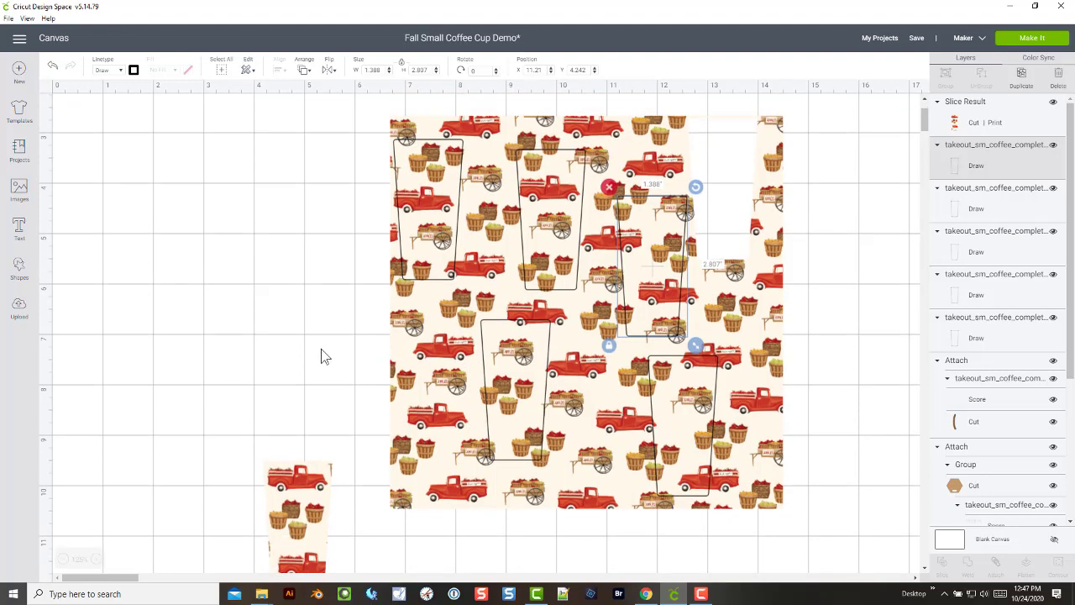
drag(303, 504, 176, 312)
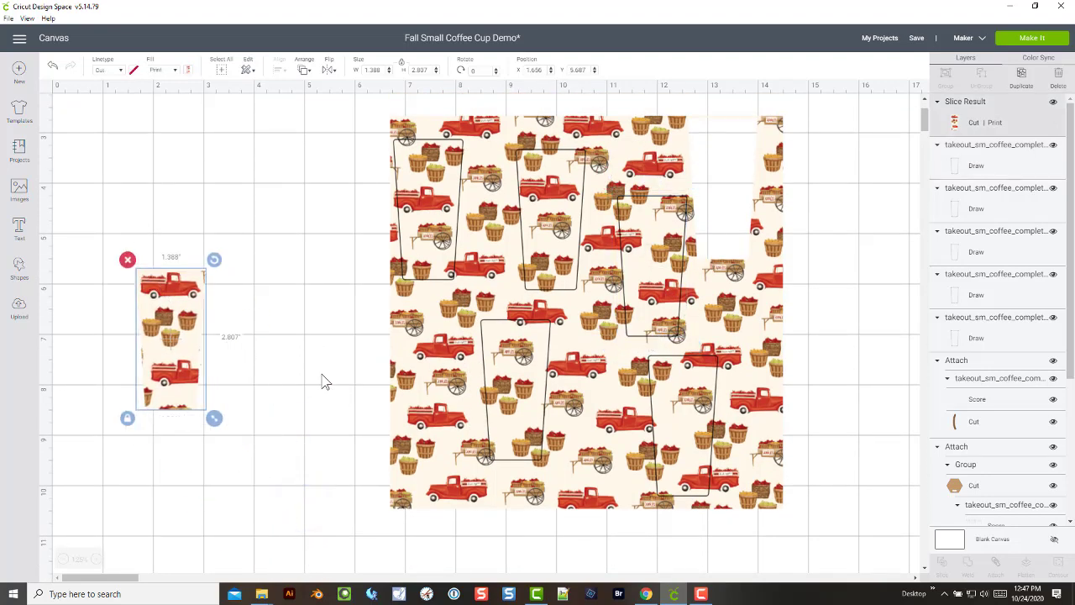
Slice the truck paper with the lower outline at about X 8.5 and send the remaining paper to back.
drag(322, 374, 360, 384)
drag(448, 428, 551, 475)
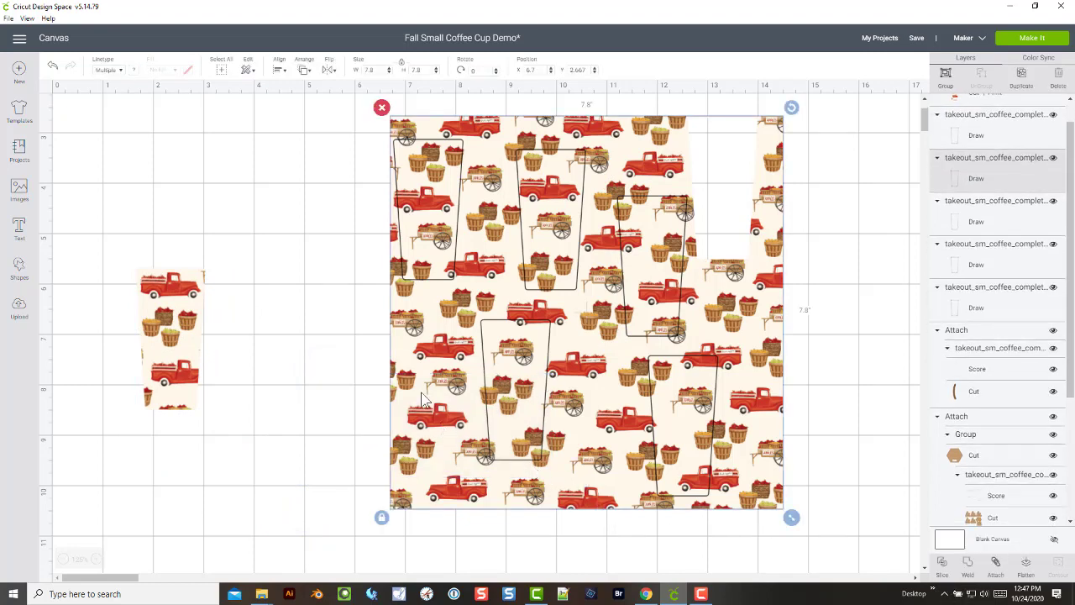
click(943, 569)
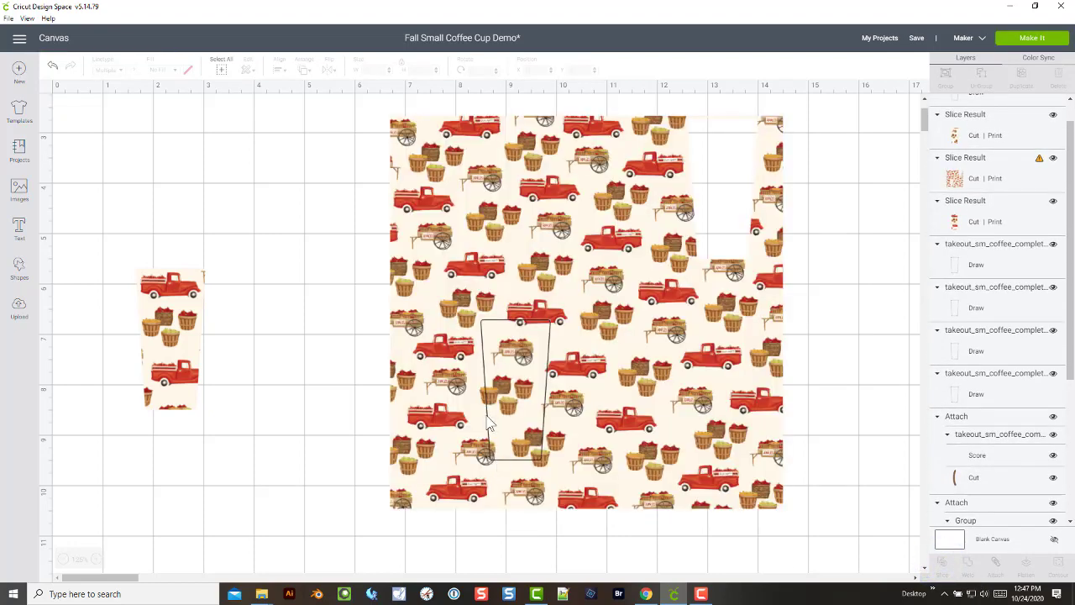
click(412, 443)
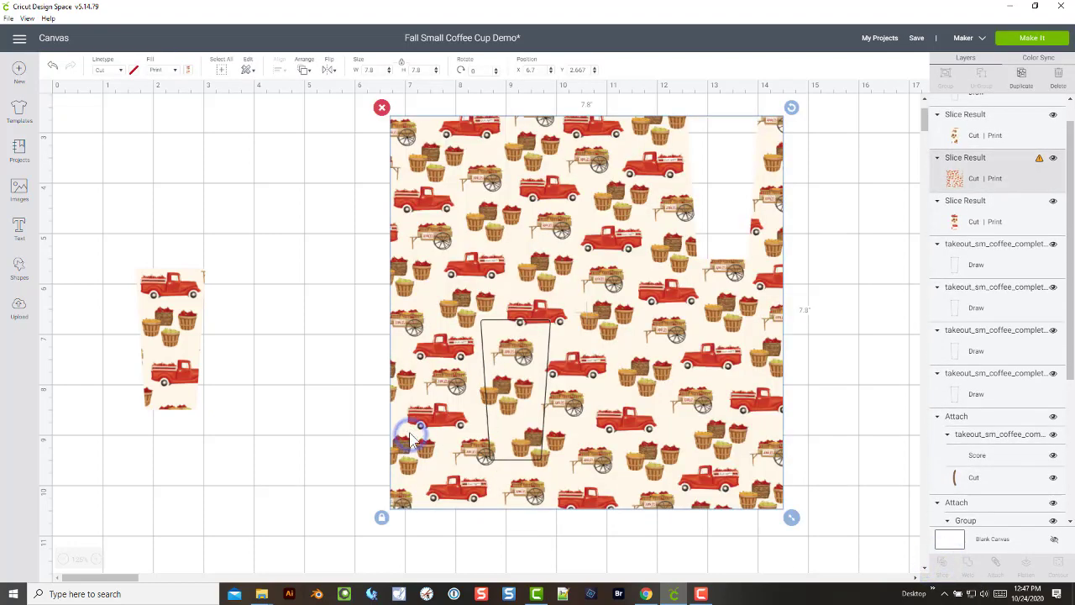
click(305, 71)
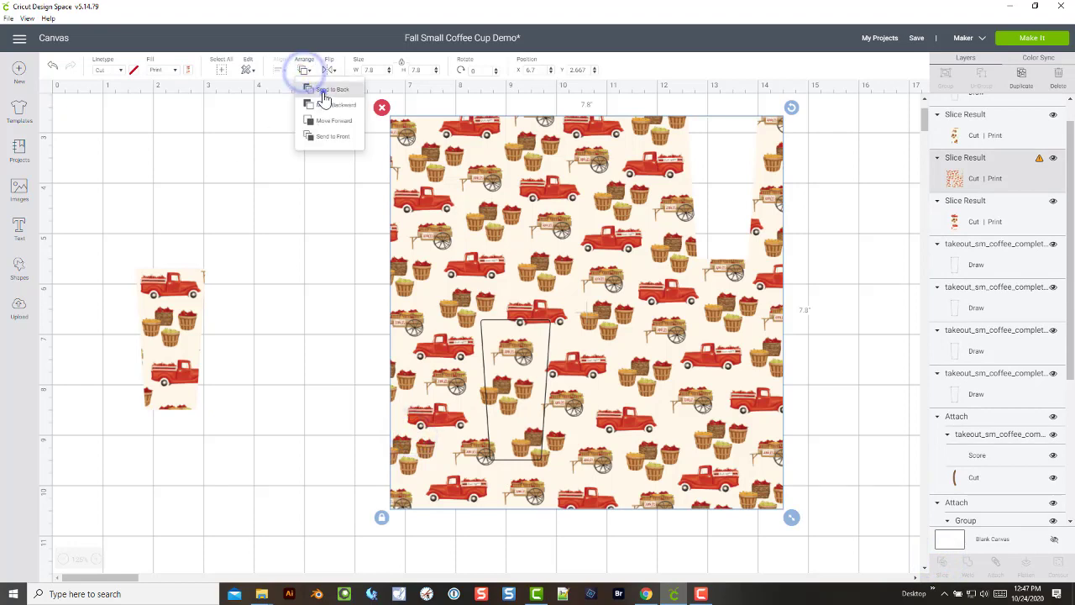
click(323, 91)
Slice the truck paper with the outline in its upper-left corner and send the remaining paper to back.
drag(319, 220, 456, 293)
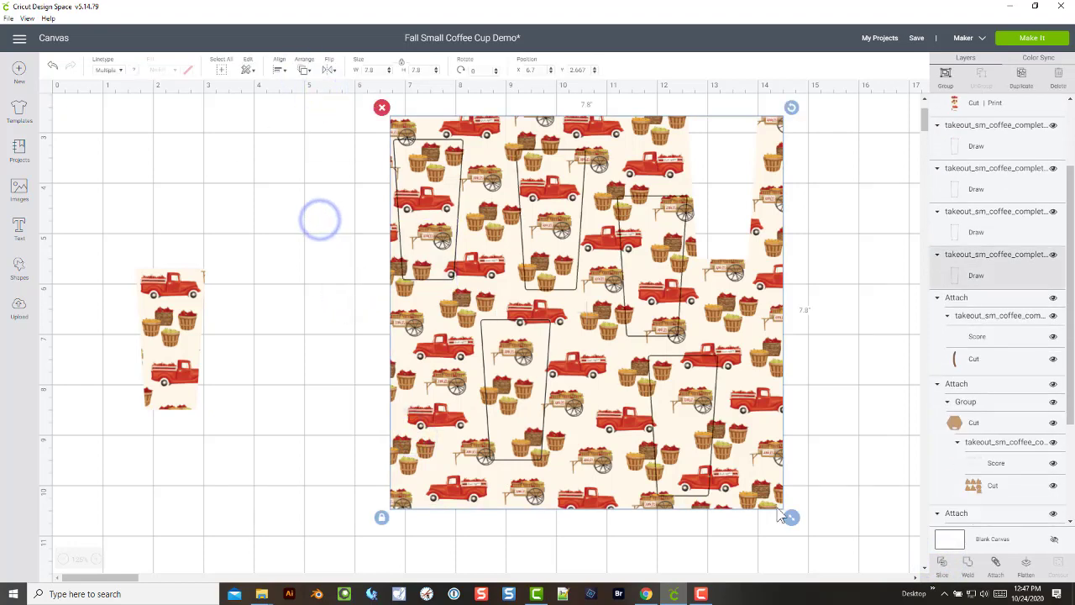
click(941, 564)
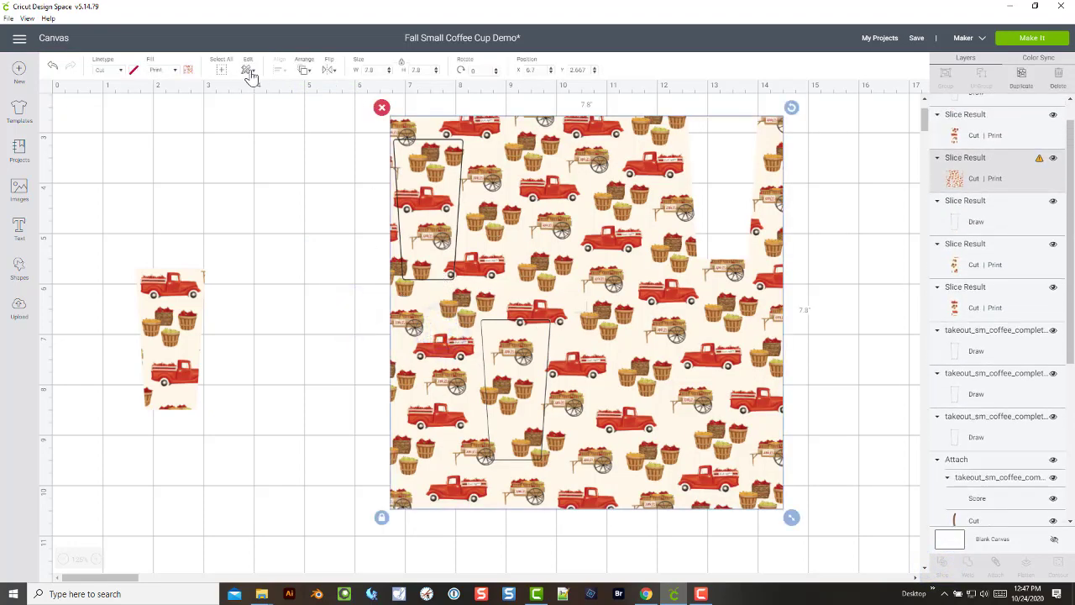
click(301, 72)
click(315, 96)
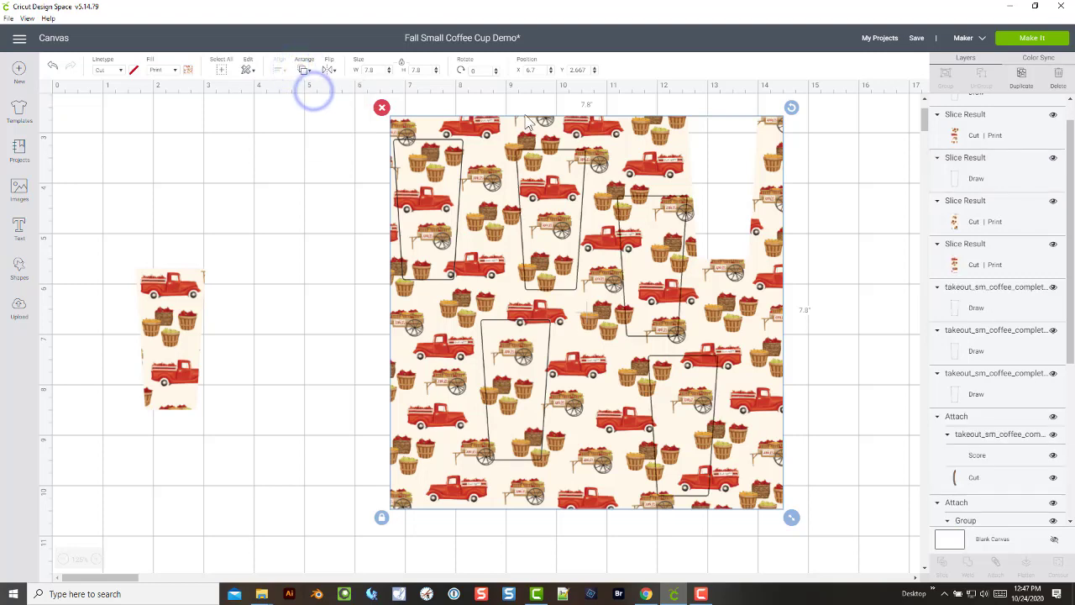
Slice the truck paper with the upper-middle panel outline at about X 9.2.
drag(515, 112, 591, 234)
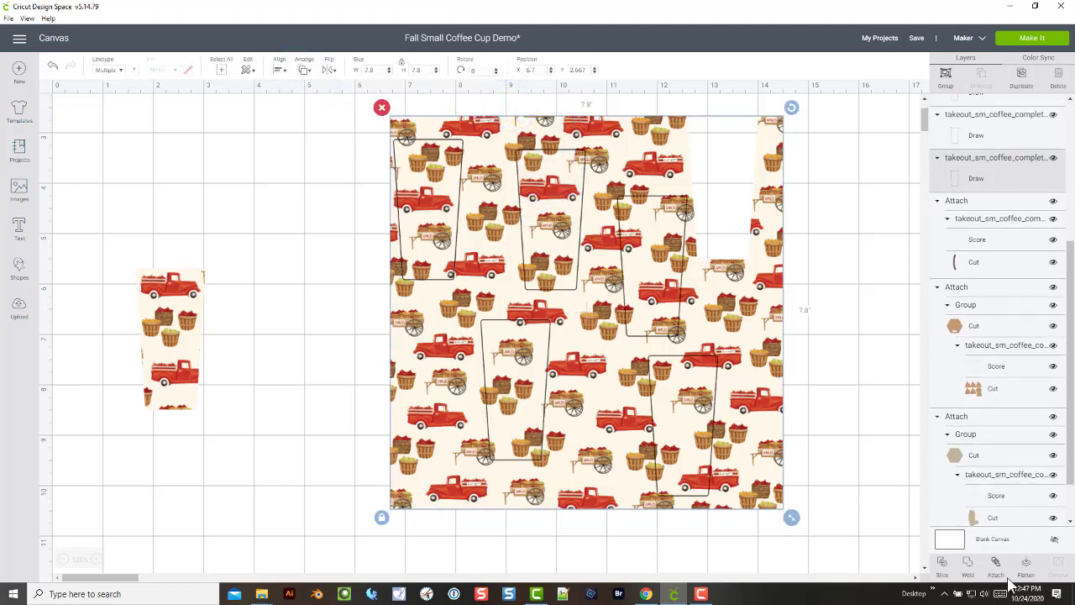
click(942, 569)
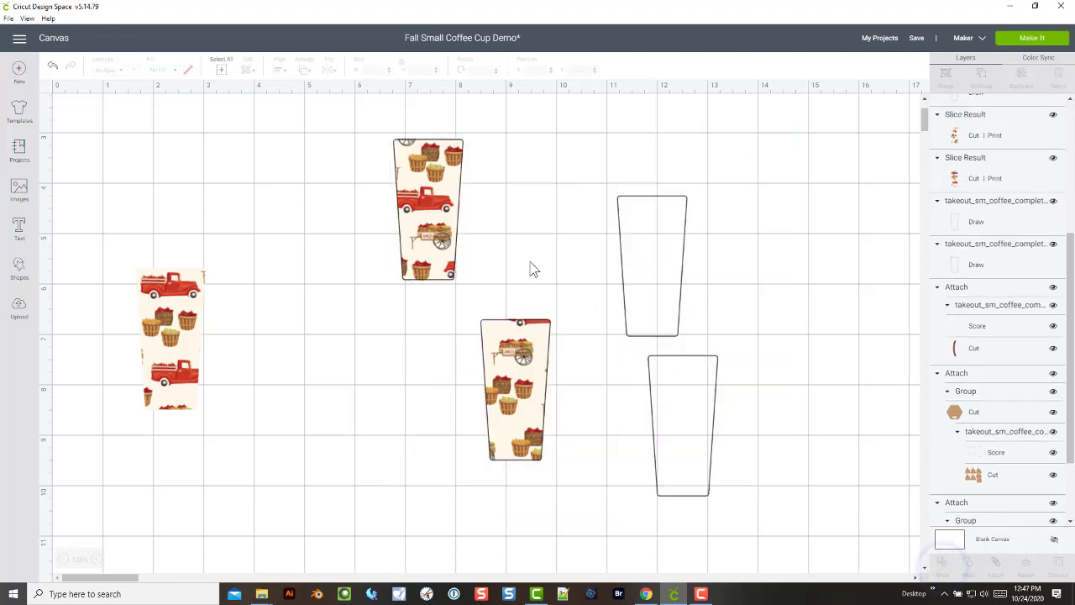
key(ctrl+z)
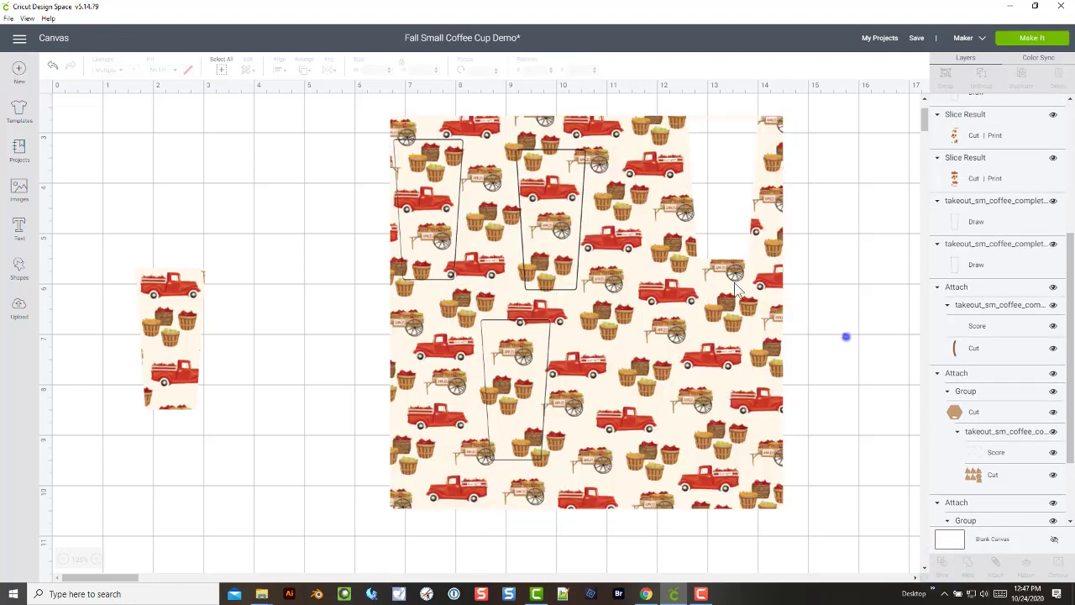
Slice the truck paper with the outline at about X 11.2, Y 4.2 and shift the sliced panel to about X 11.18, Y 4.12.
drag(846, 337, 603, 236)
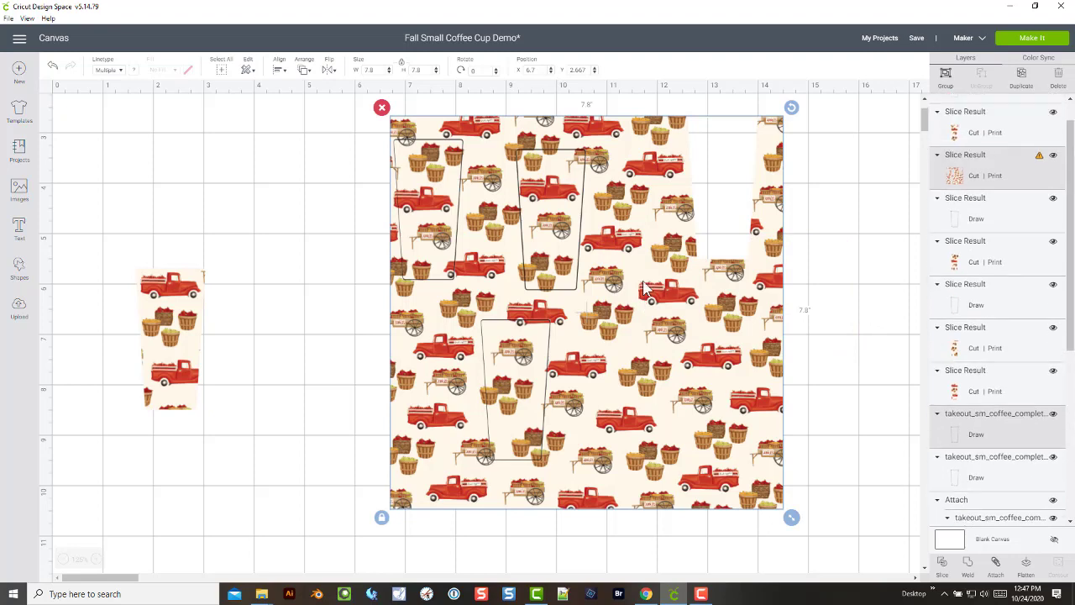
drag(849, 307, 601, 239)
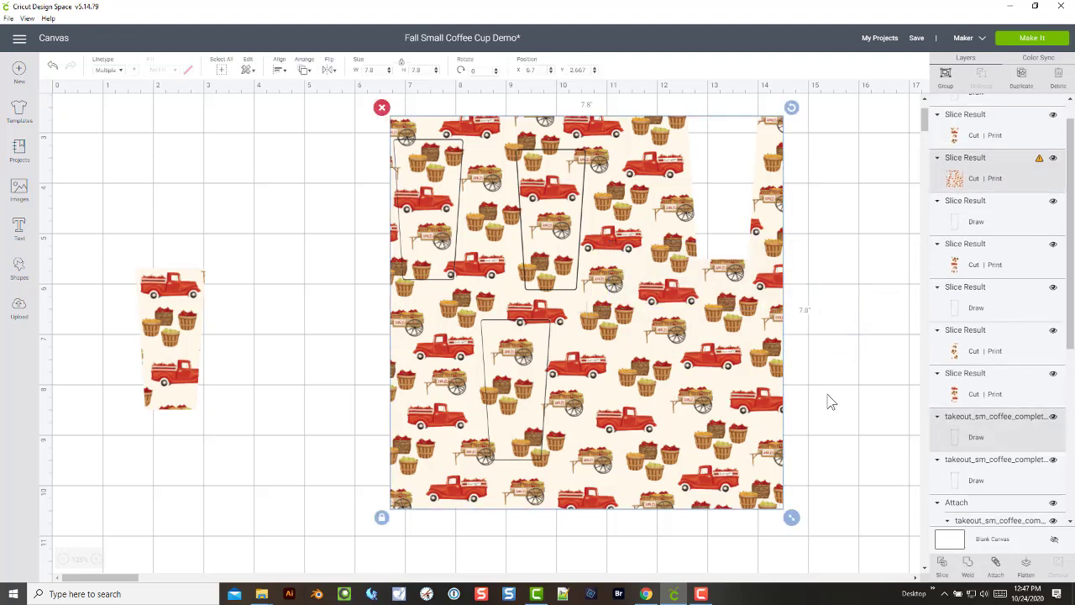
click(935, 564)
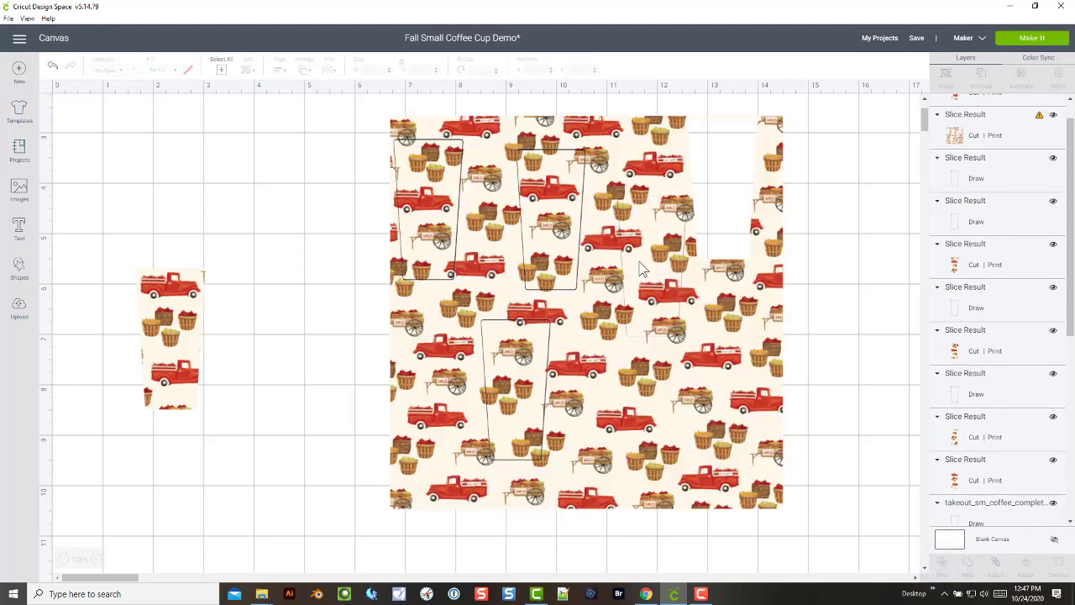
mouse_move(640, 269)
mouse_down()
mouse_move(837, 279)
mouse_move(637, 253)
mouse_up()
With the truck paper sent to back, slice it with the lower-right outline and delete the leftover paper.
click(626, 380)
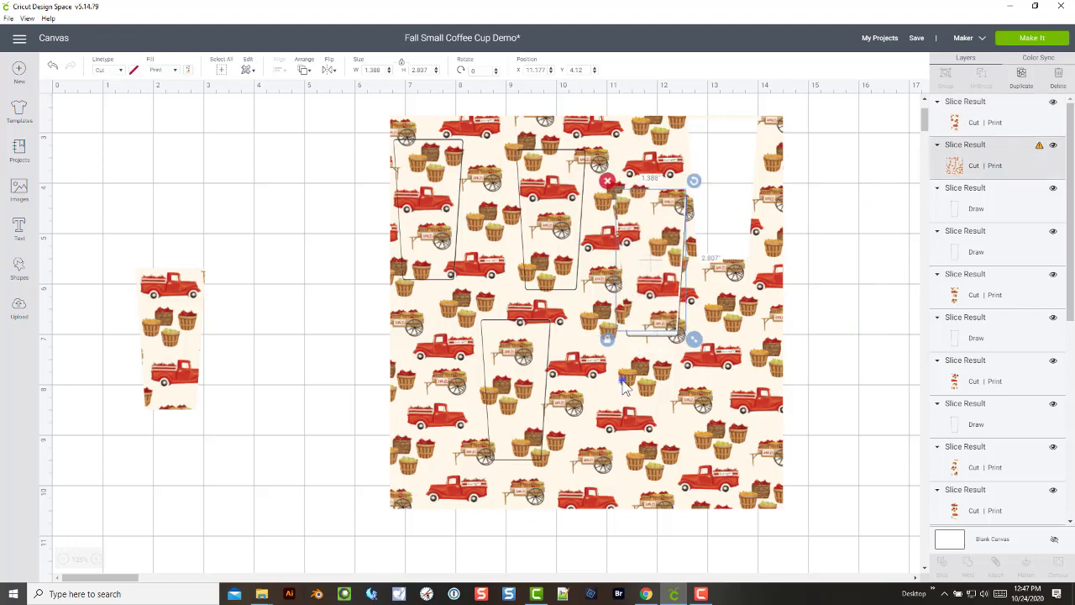
click(754, 376)
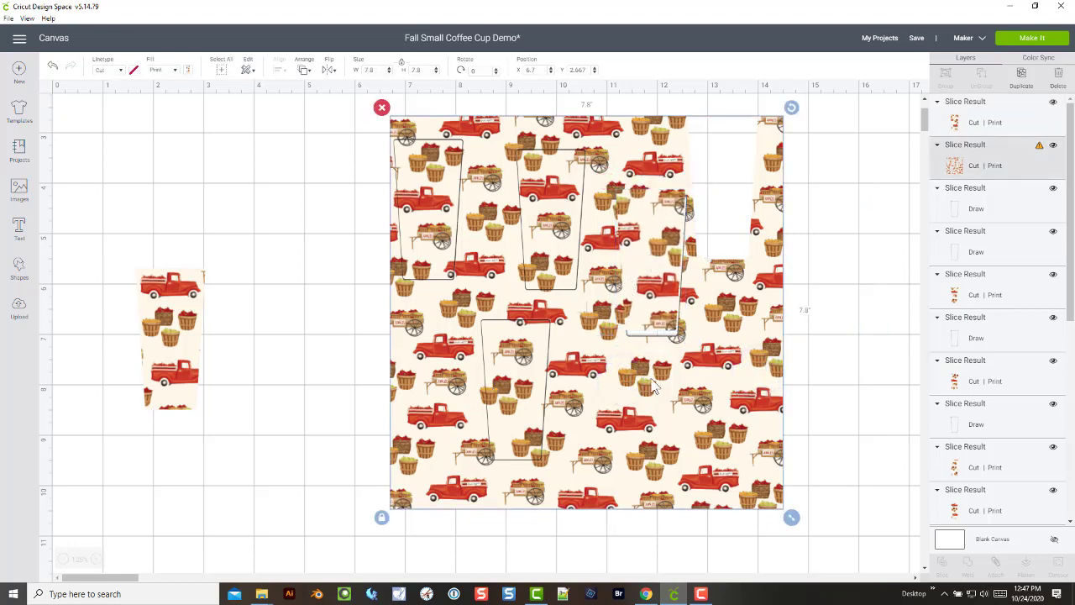
click(303, 71)
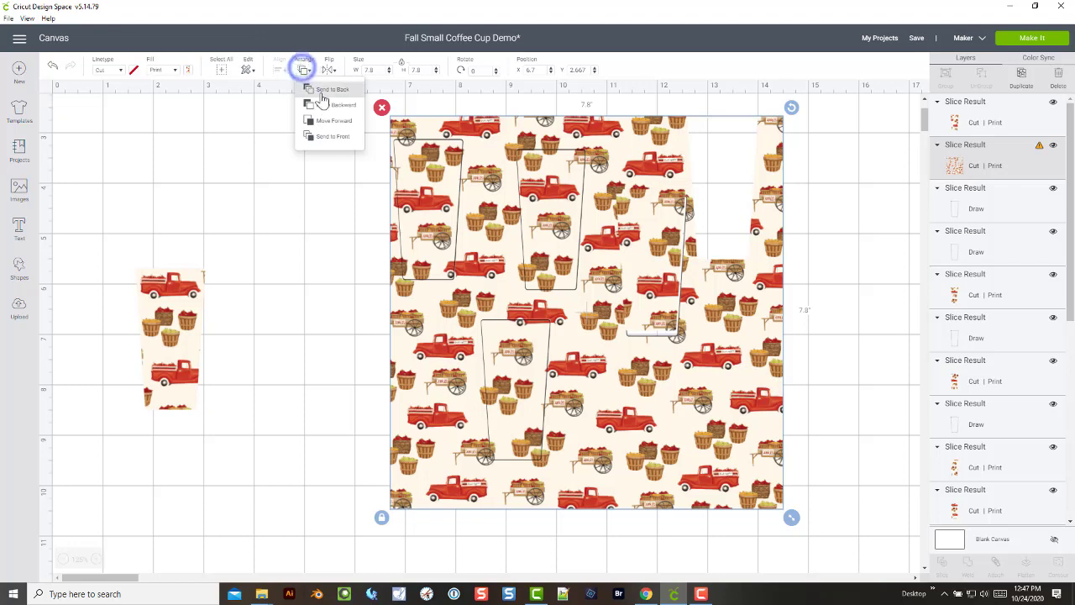
click(321, 93)
drag(815, 434, 654, 414)
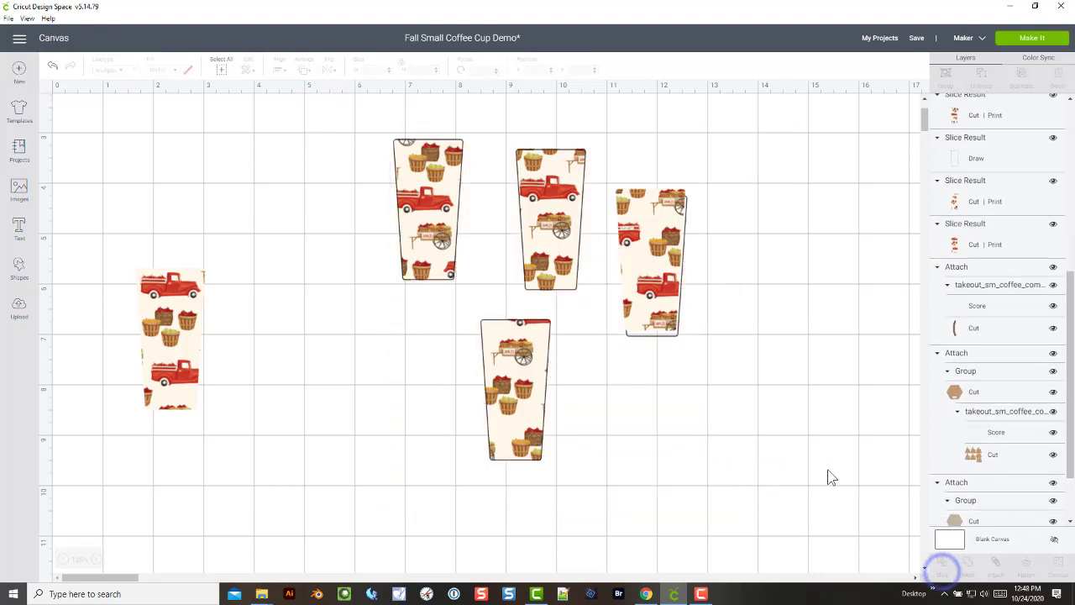
click(770, 446)
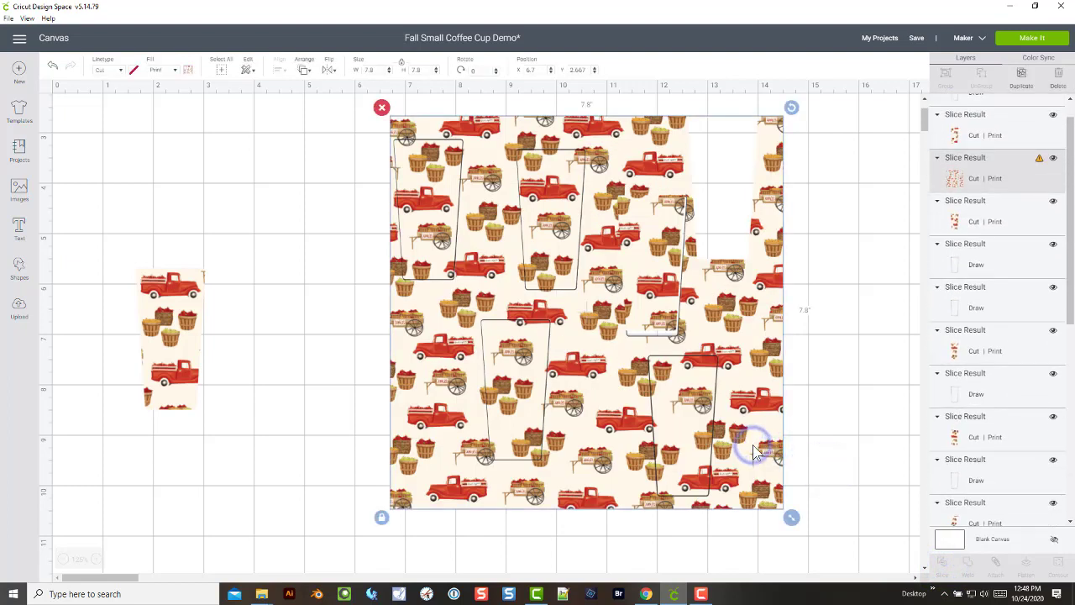
key(Delete)
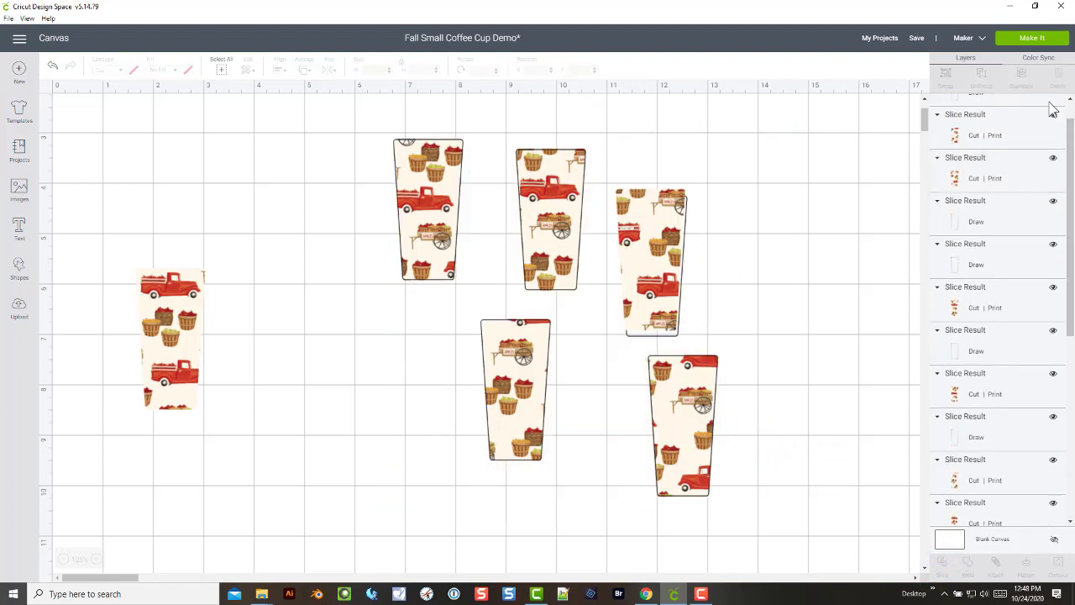
Move the upper-right patterned panel to about X 13.4, Y 3.2, and move the upper-left and upper-middle drawn outlines off their panels to about Y 7.
drag(660, 247, 277, 336)
mouse_move(352, 322)
mouse_down()
mouse_move(365, 377)
mouse_move(437, 414)
mouse_up()
drag(428, 214, 308, 226)
drag(328, 355, 388, 384)
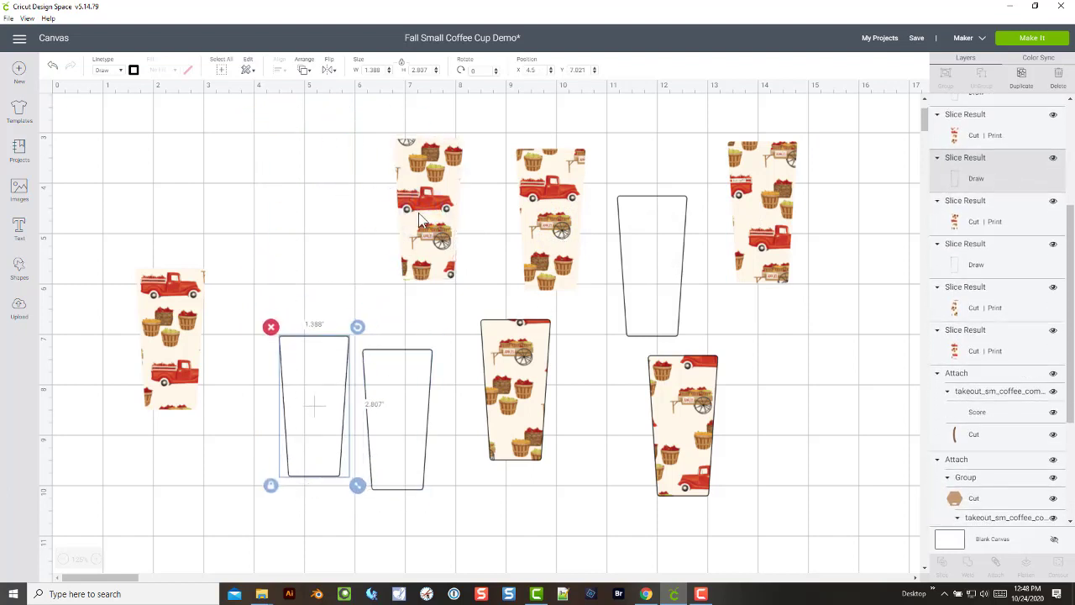
Line up the three upper patterned panels in a row at about X 1.9, 3.9 and 5.9, near Y 2.6 to 2.9.
drag(423, 221, 192, 195)
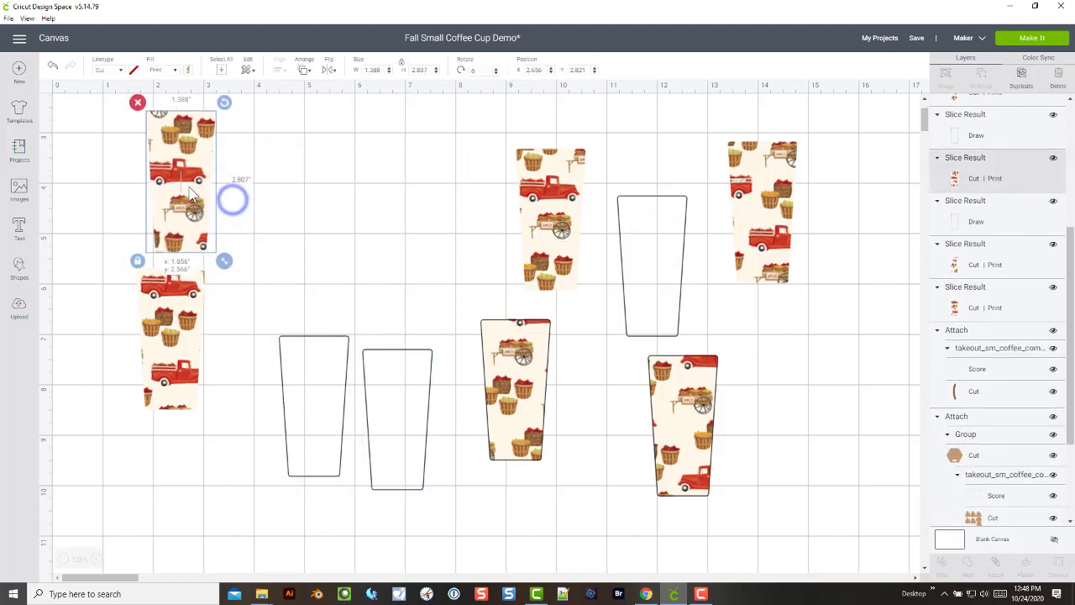
drag(538, 190, 271, 165)
drag(748, 197, 535, 180)
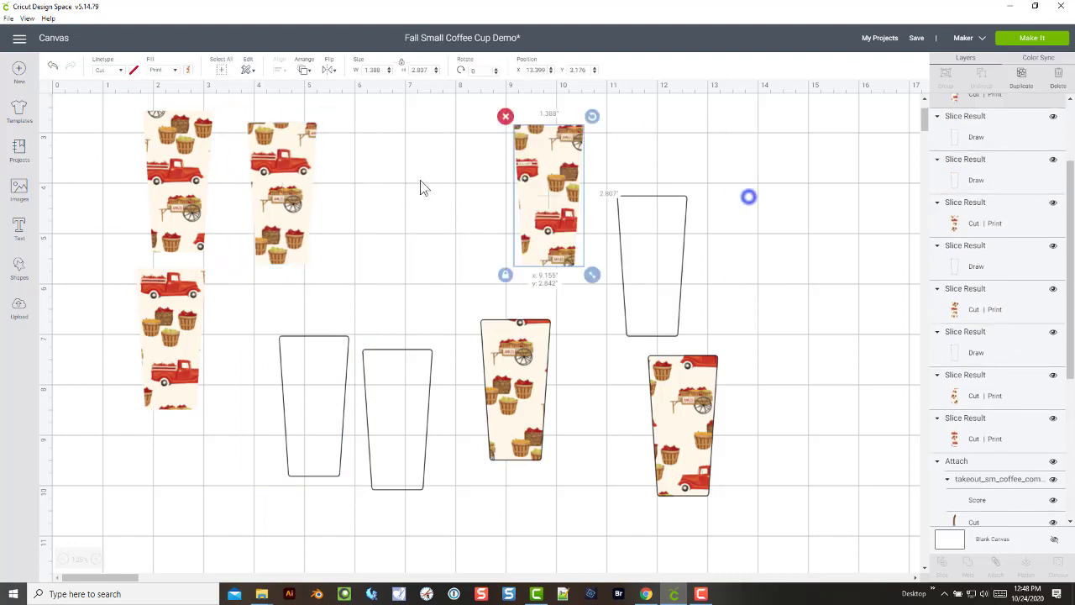
drag(422, 187, 370, 183)
Separate the lower-middle panel from its outline, placing the patterned panel at about X 7.57, Y 2.94 and the outline at about X 8.4, Y 7.3.
drag(559, 330, 616, 378)
drag(498, 358, 453, 172)
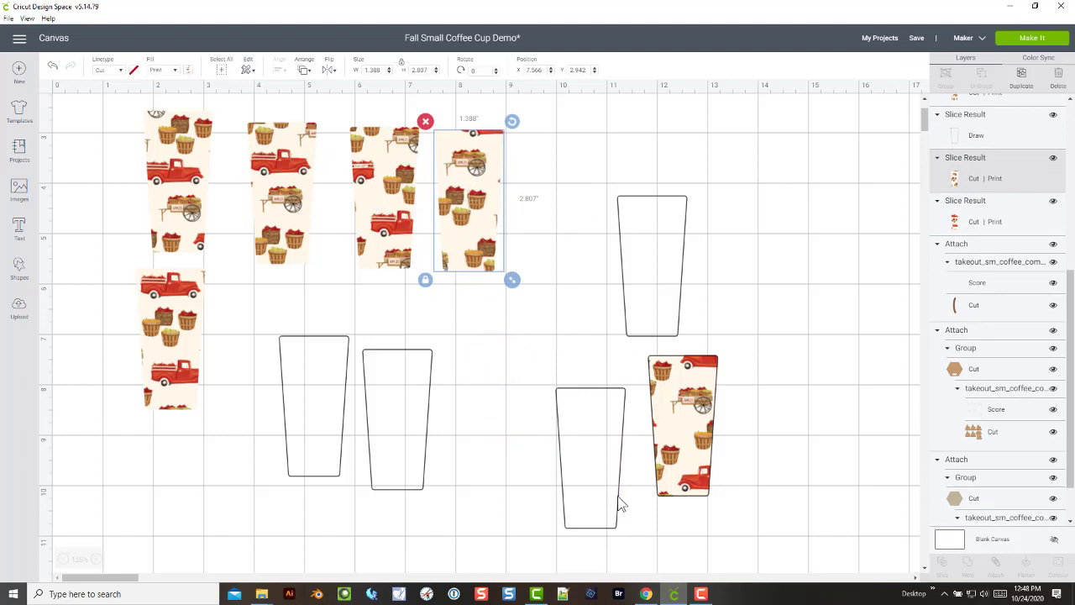
drag(620, 504, 540, 467)
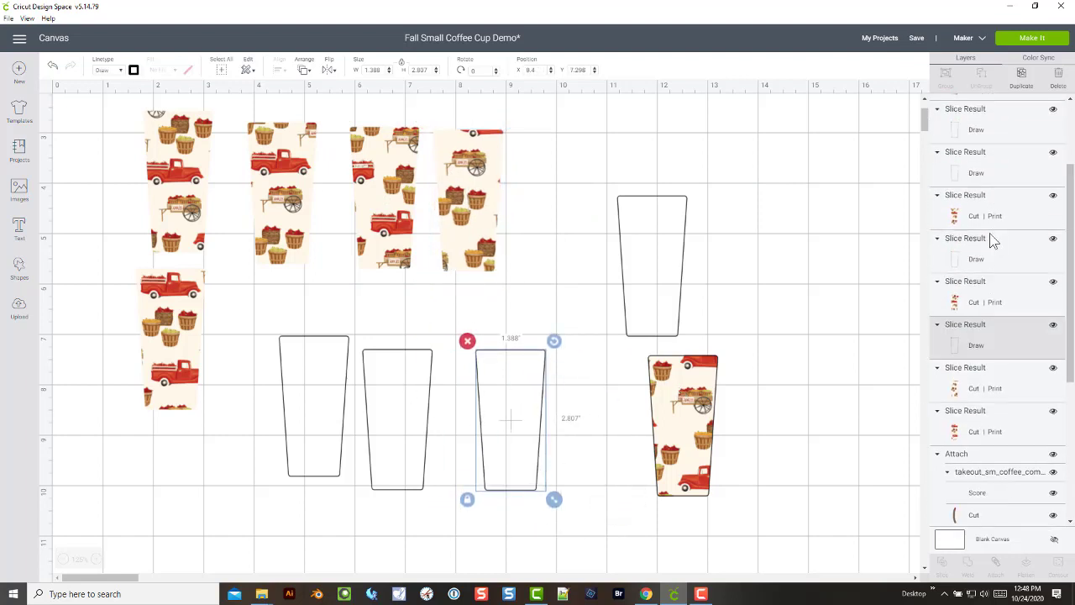
Select all five drawn outline slice results, including the one around the lower-right panel, and delete them together.
scroll(978, 288, up, 3)
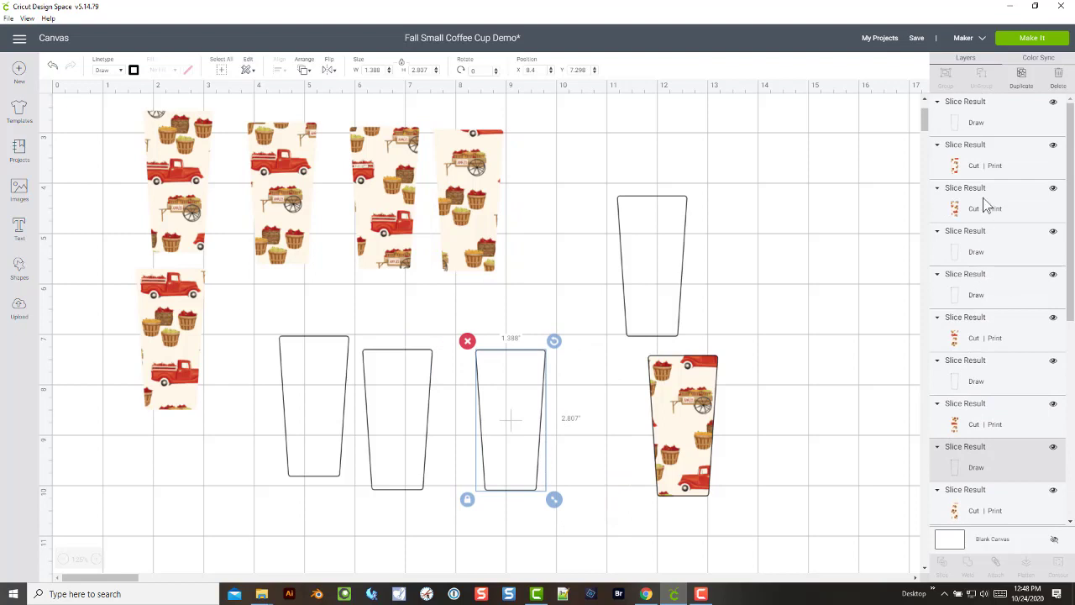
click(972, 124)
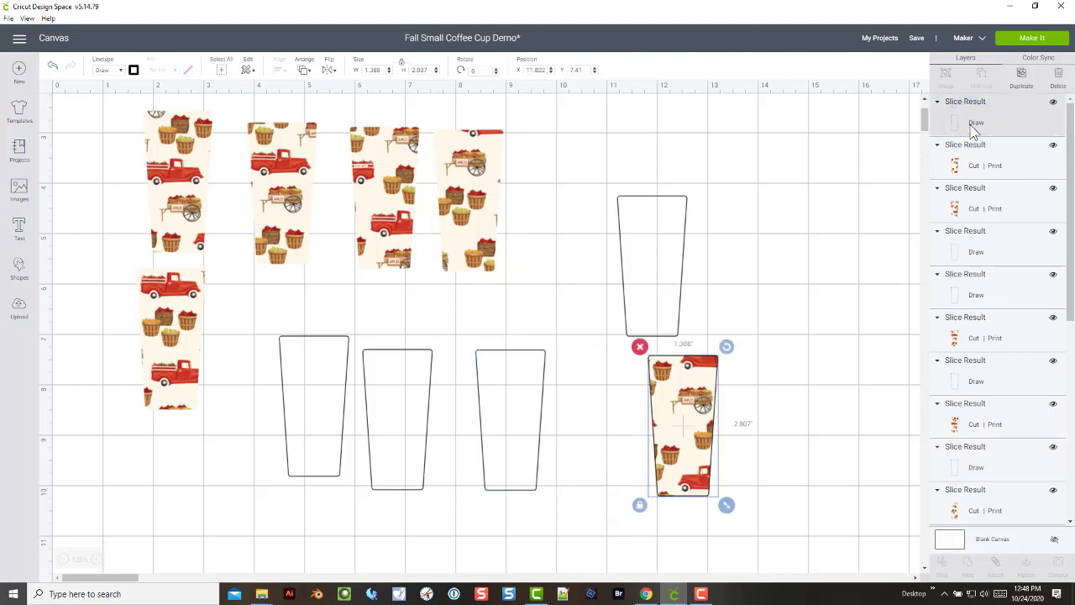
shift+click(972, 252)
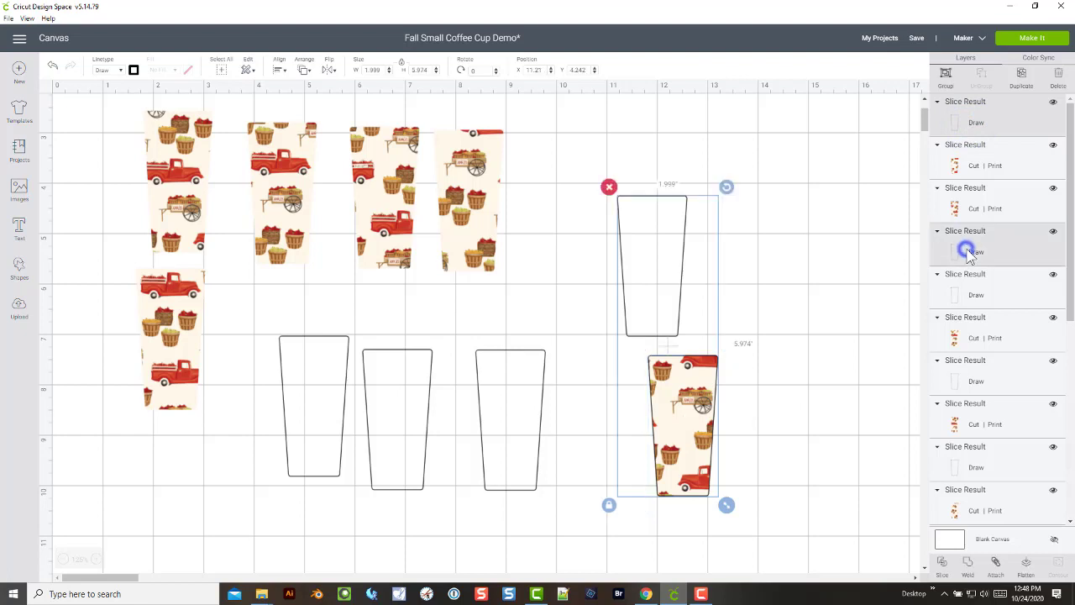
shift+click(975, 294)
shift+click(975, 383)
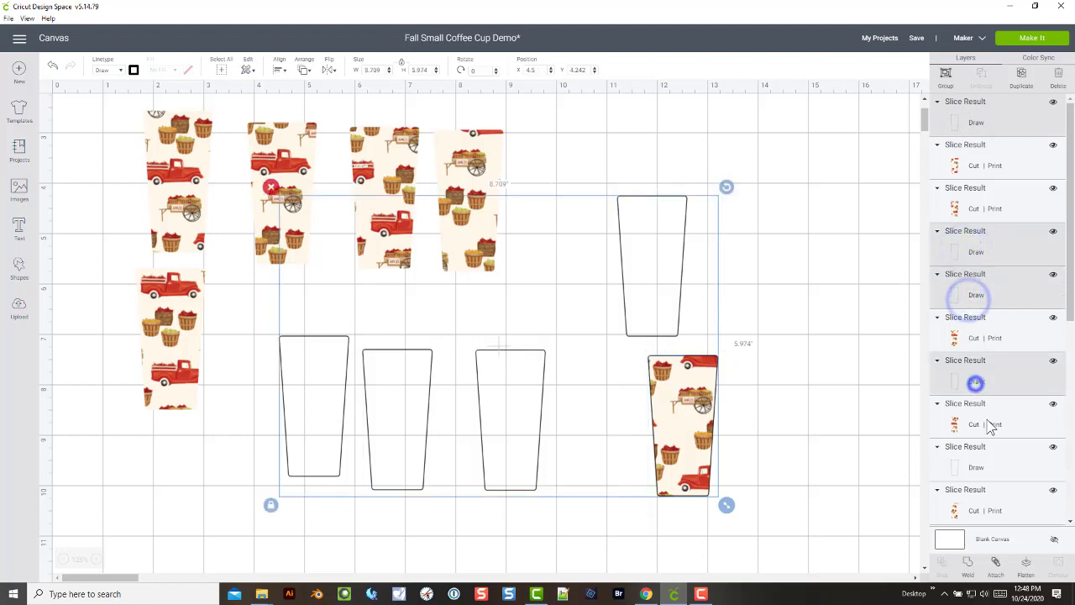
shift+click(975, 467)
scroll(799, 372, down, 1)
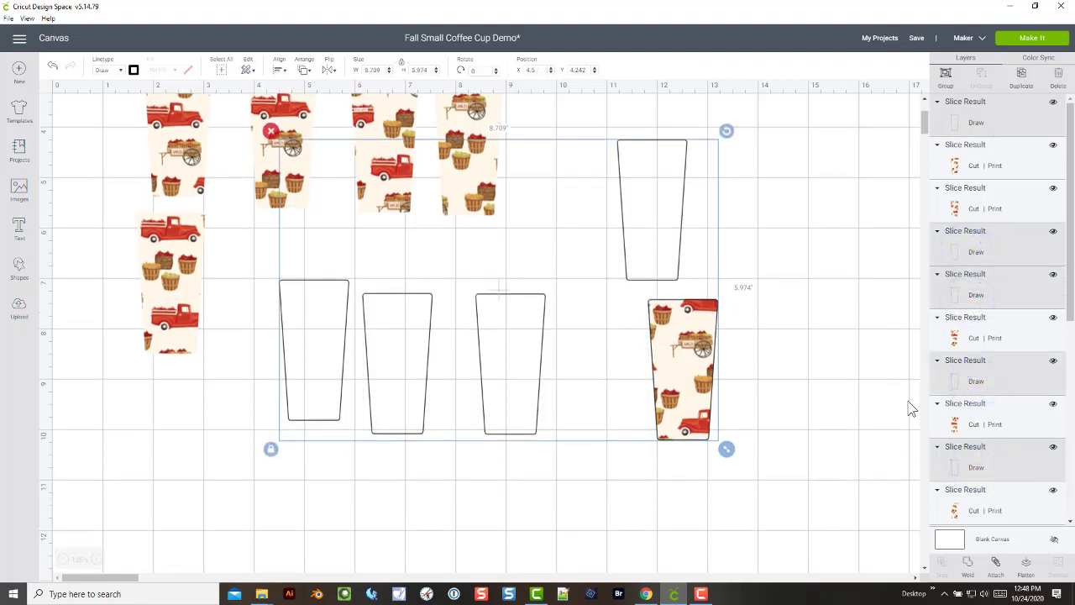
scroll(912, 411, down, 1)
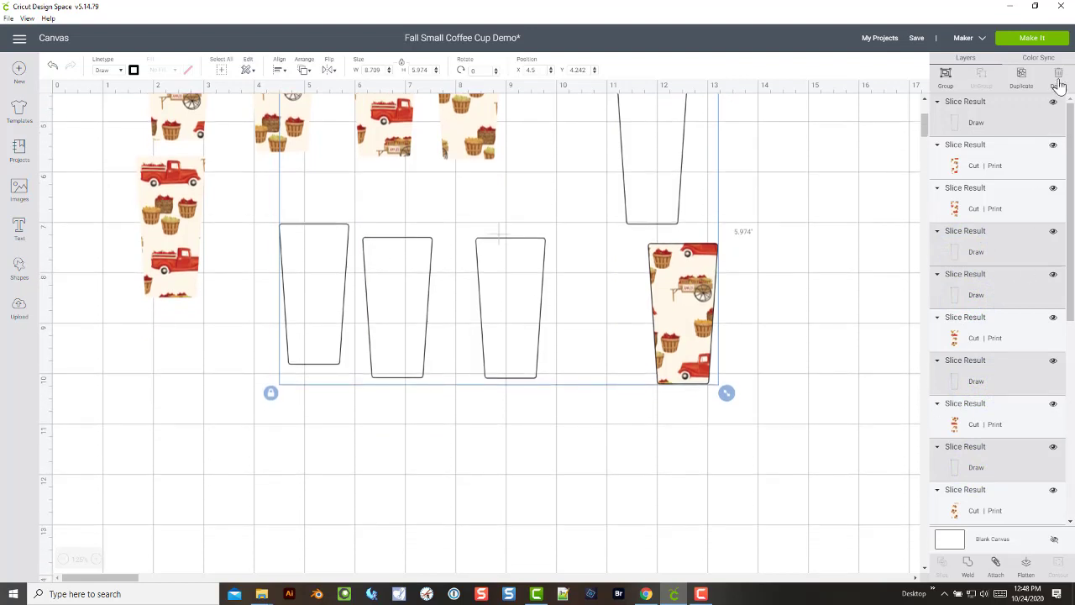
click(1058, 77)
Move the remaining lower-right patterned panel to about X 3.79, Y 5.86, beside the lone panel in the lower row.
scroll(638, 336, up, 1)
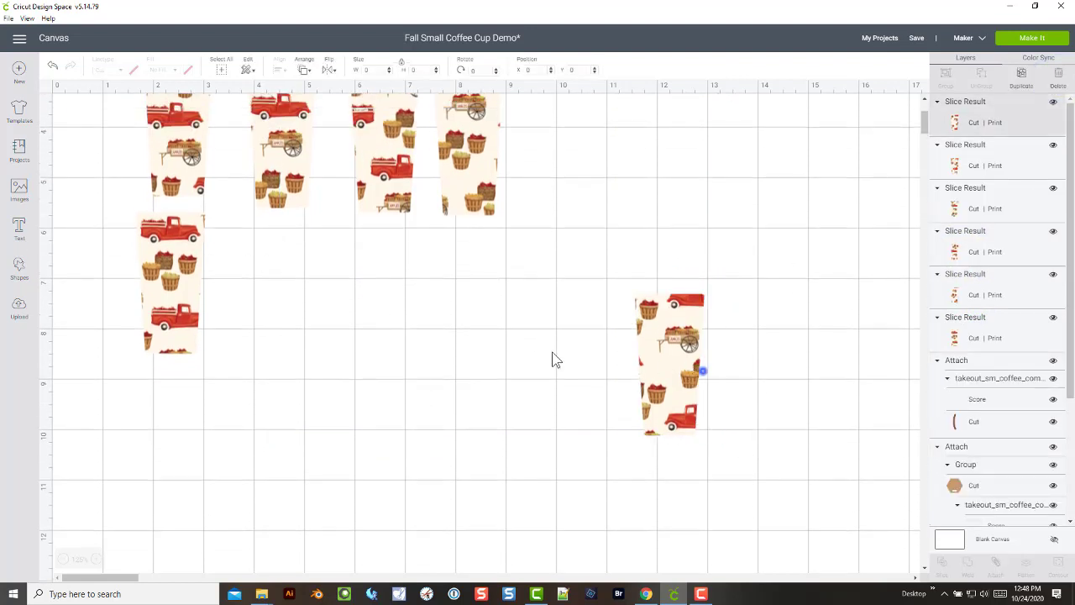
drag(693, 362, 299, 294)
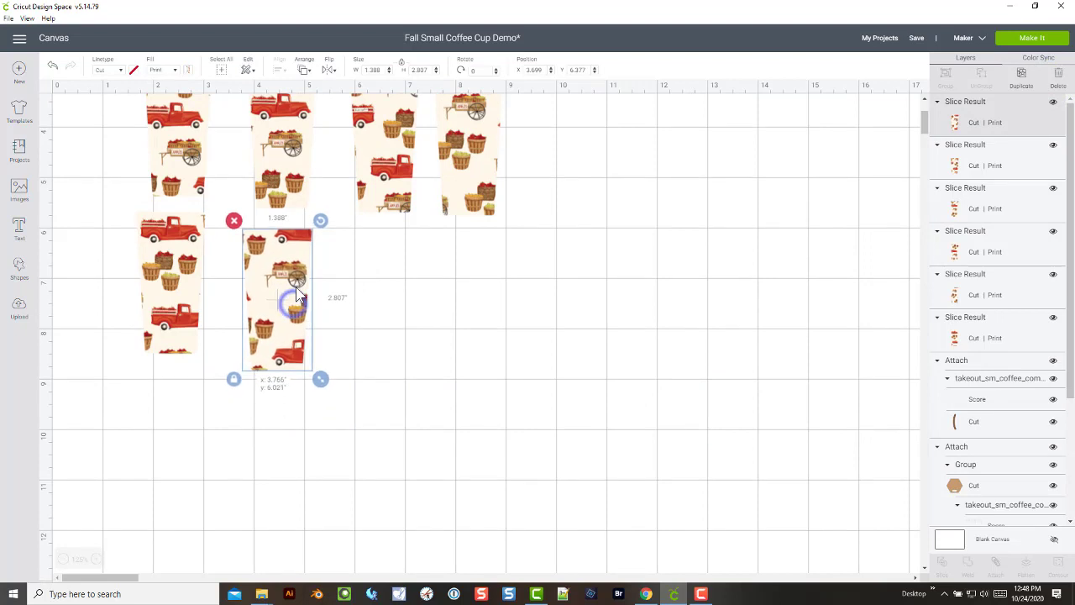
scroll(216, 280, up, 3)
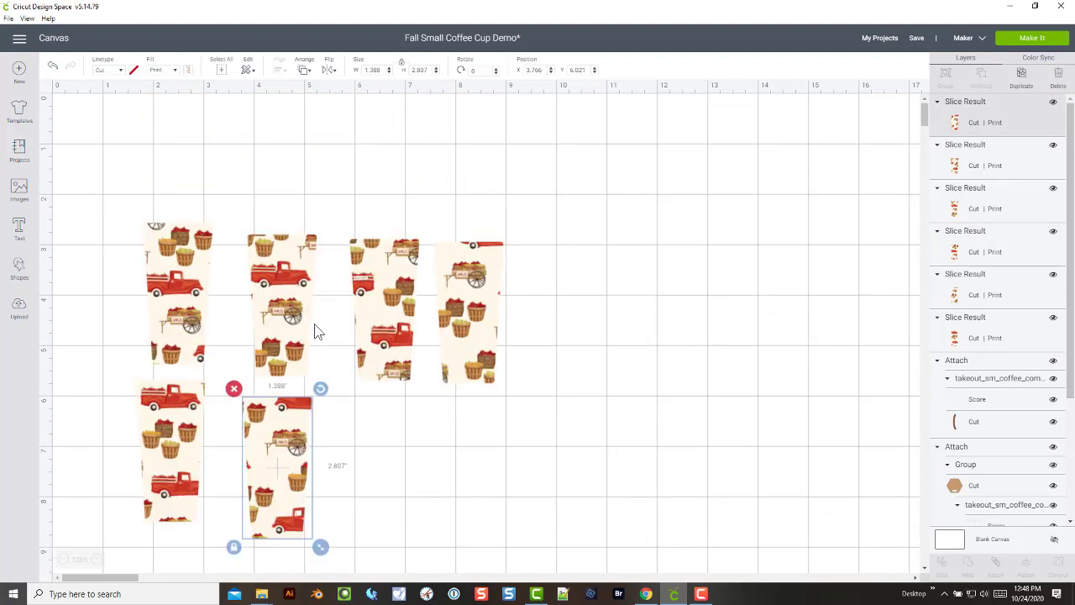
scroll(343, 399, down, 2)
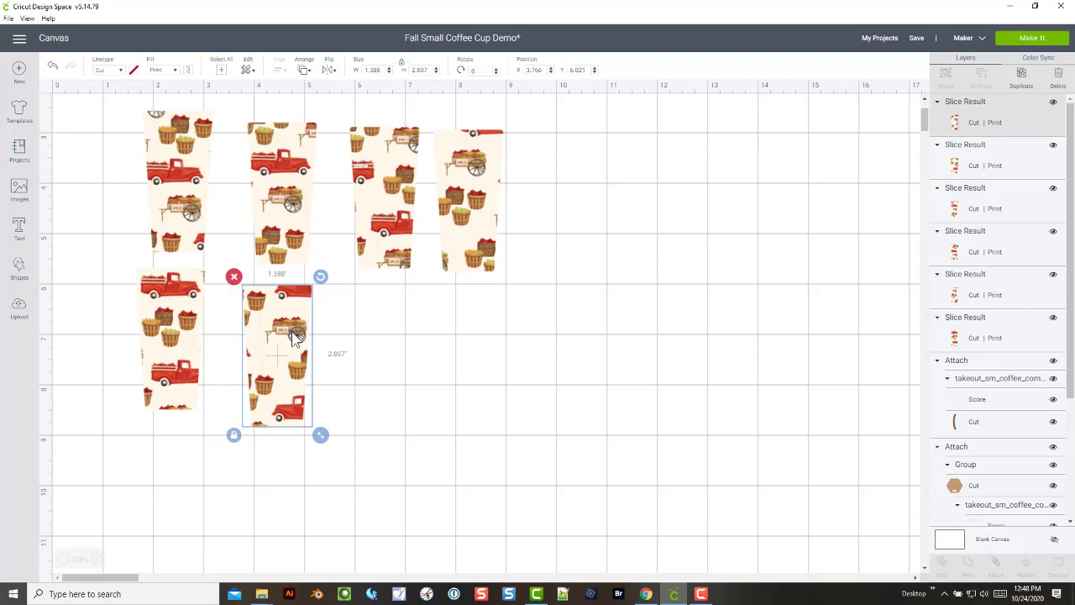
drag(292, 331, 293, 323)
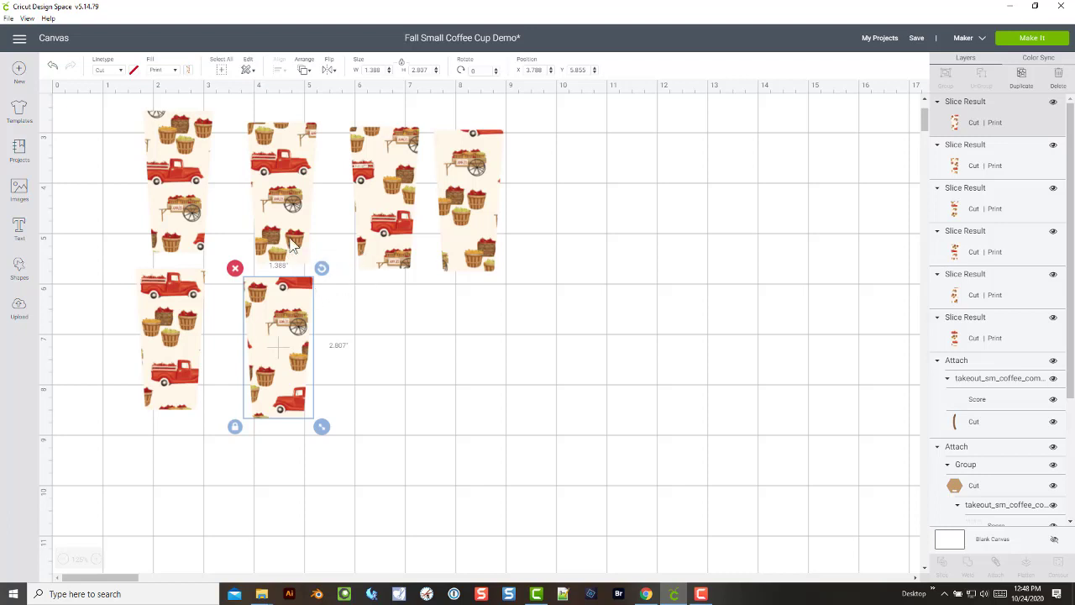
Prepare the project for making and send the Print then Cut mat to the printer with Use System Dialog turned on.
click(1041, 42)
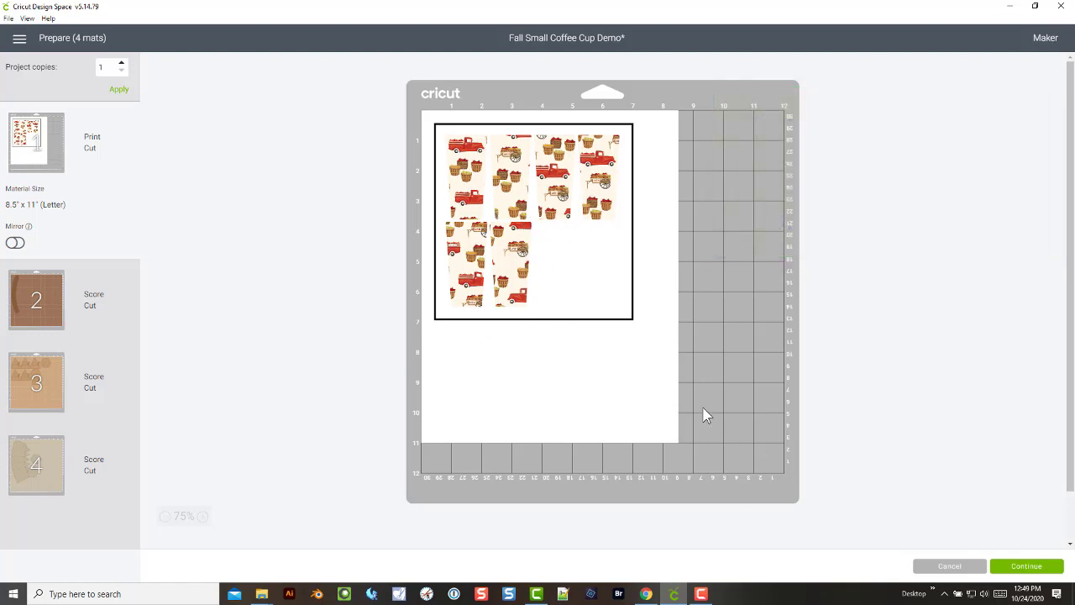
click(1022, 568)
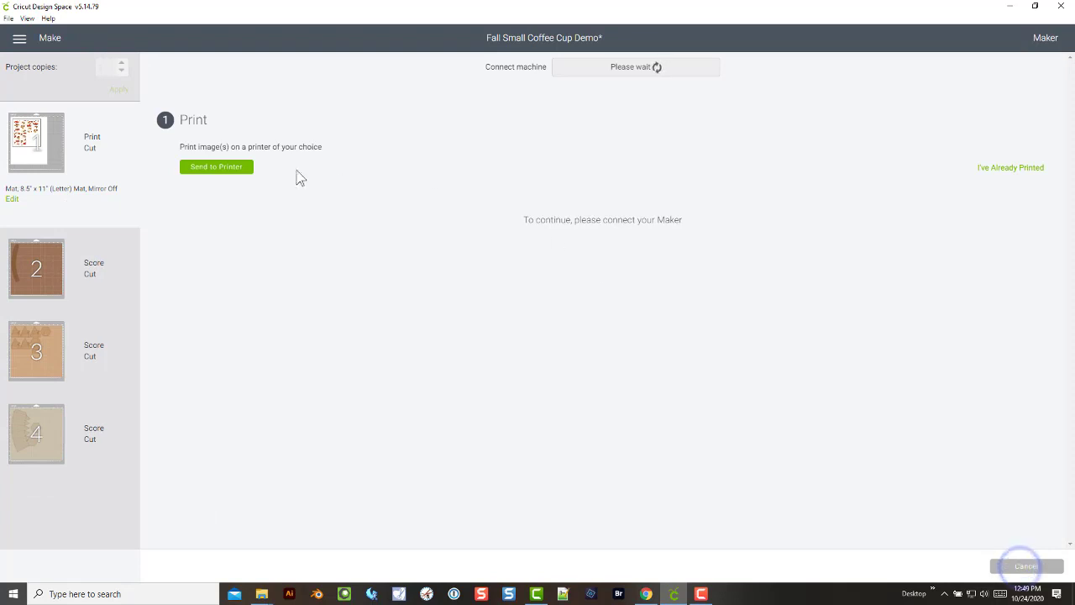
click(220, 167)
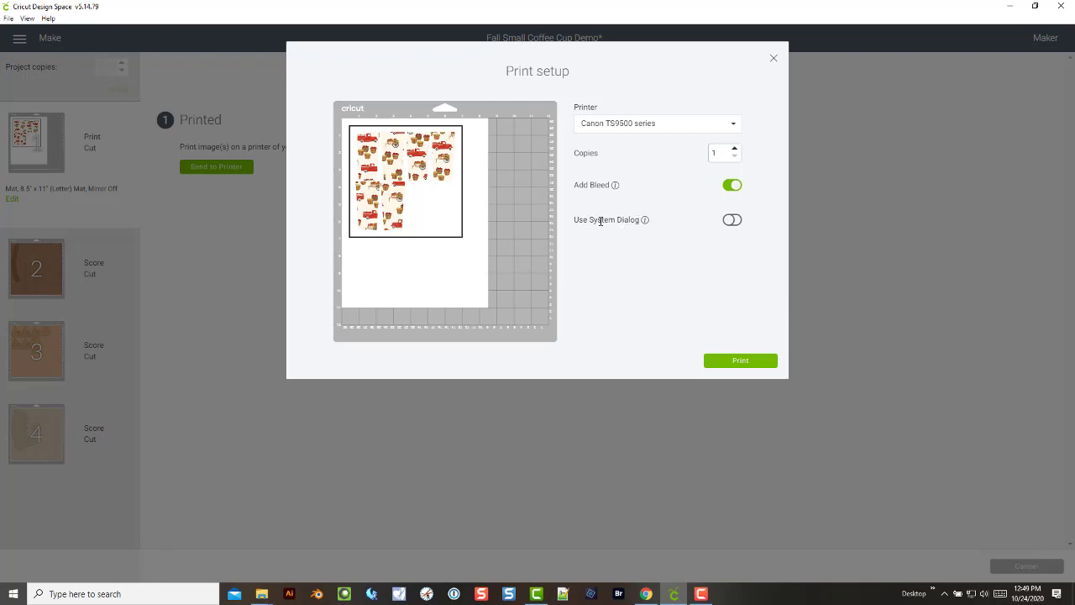
click(734, 221)
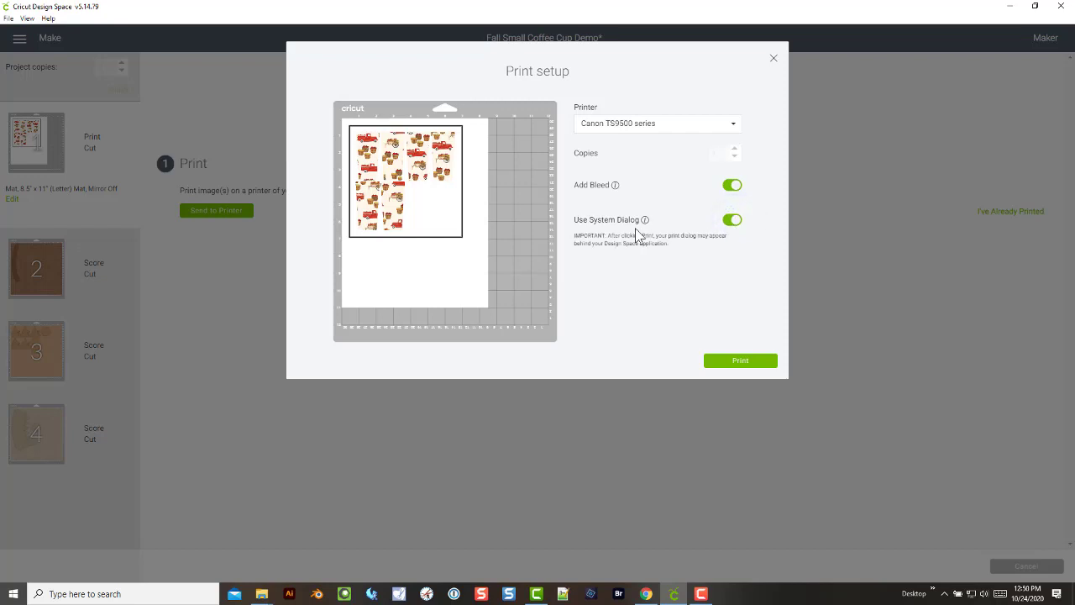
click(740, 364)
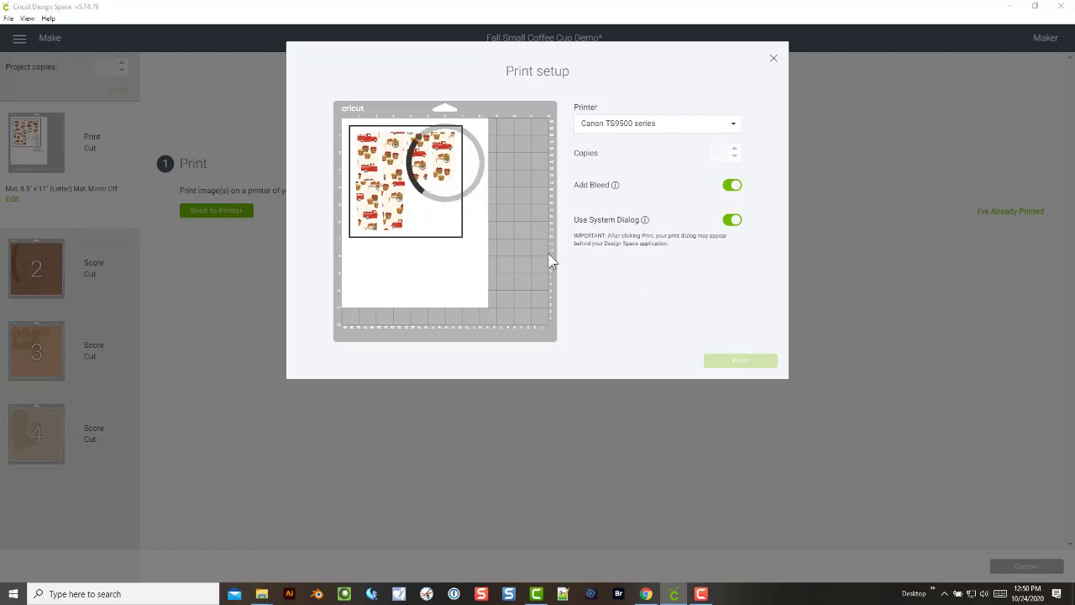
Examine the Canon printer's media type, quality, paper size and source preferences in the system dialog, then cancel printing.
drag(132, 21, 625, 201)
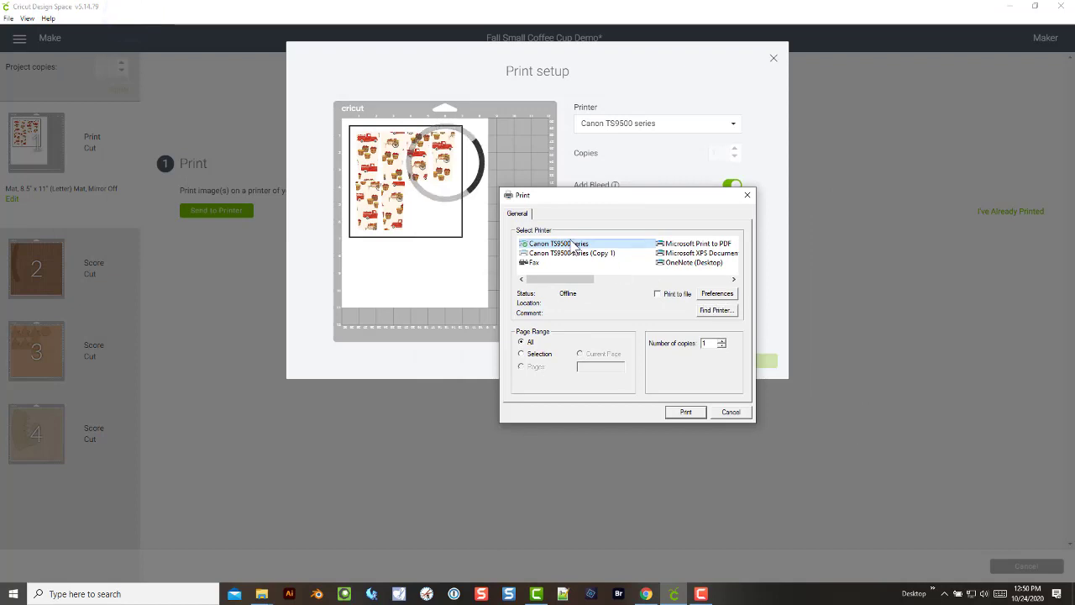
click(715, 292)
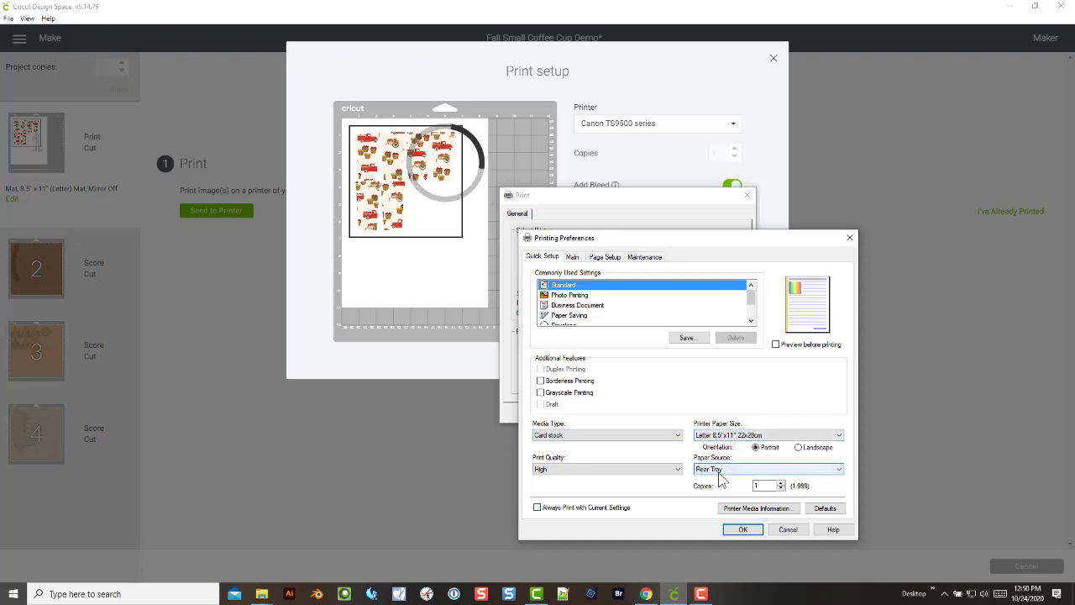
click(787, 531)
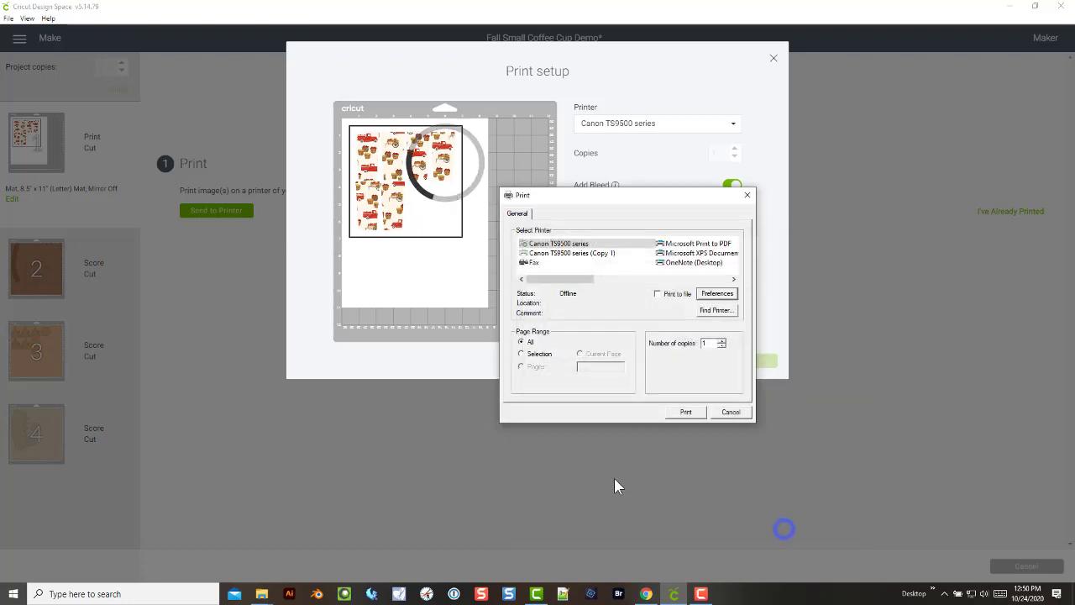
click(794, 410)
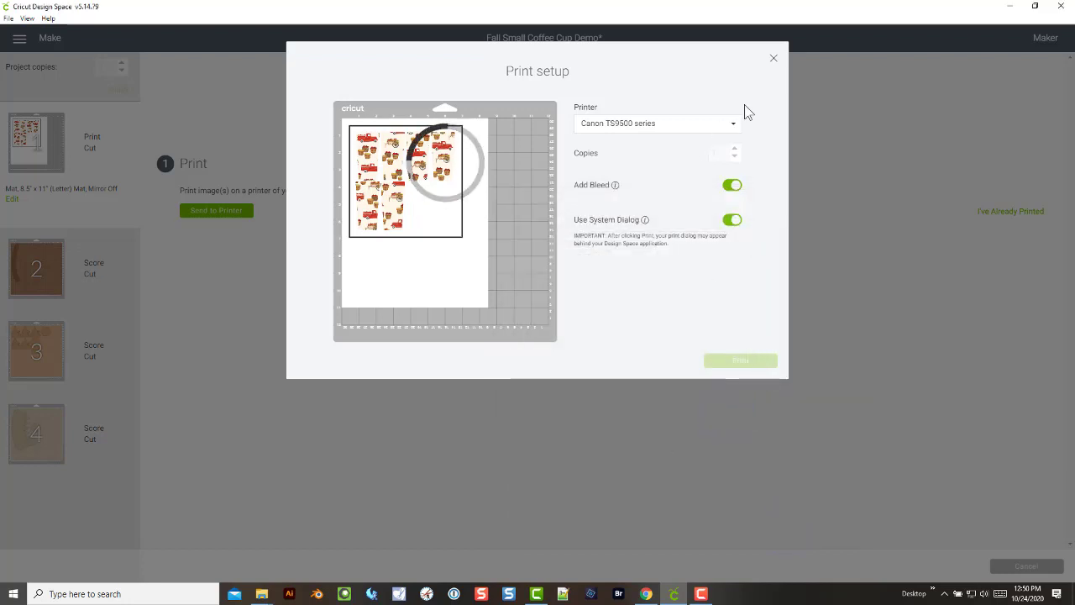
click(774, 58)
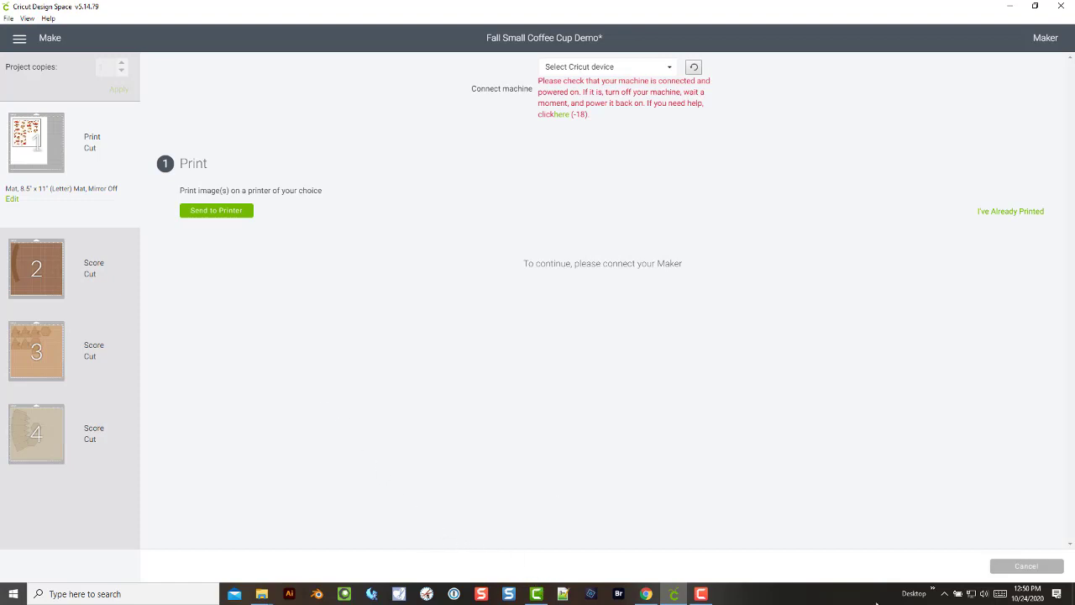
Cancel the cut, confirm the cancellation, and leave the mat preview to return to the six panels on the canvas.
click(1020, 568)
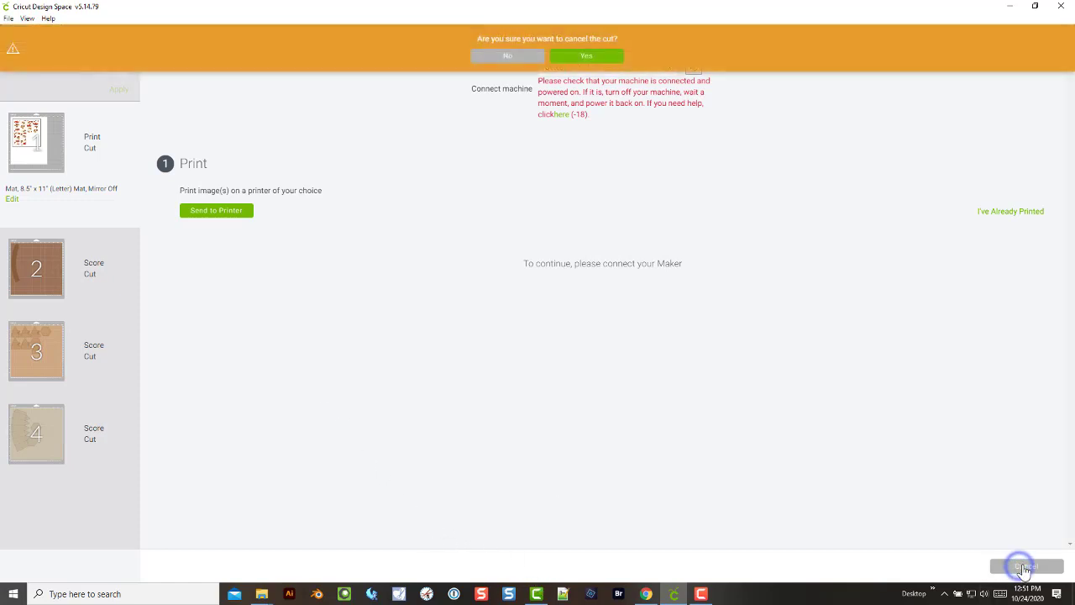
click(584, 54)
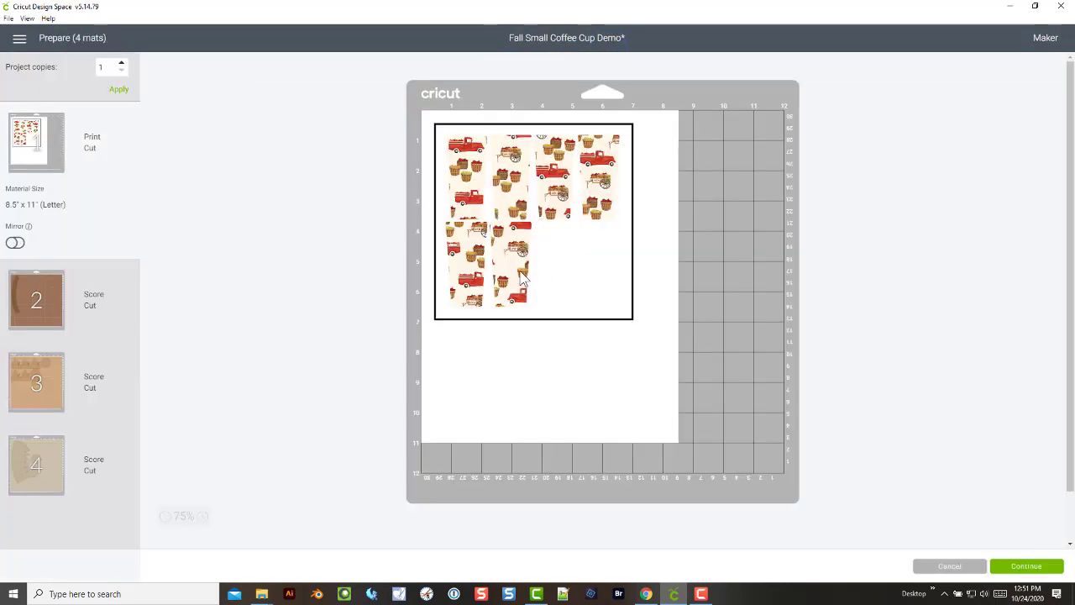
click(954, 565)
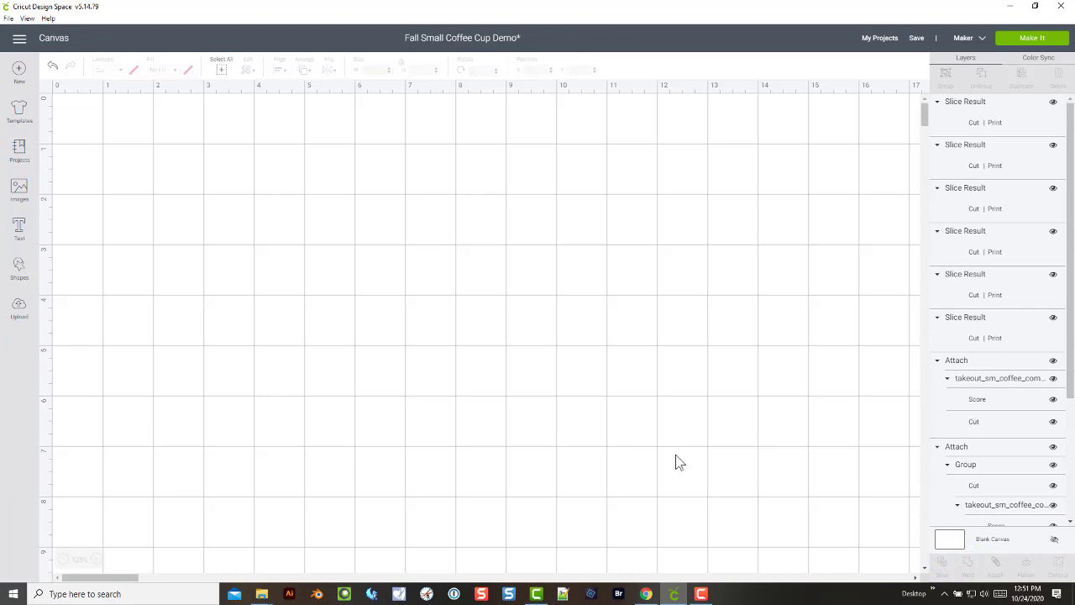
scroll(528, 420, down, 1)
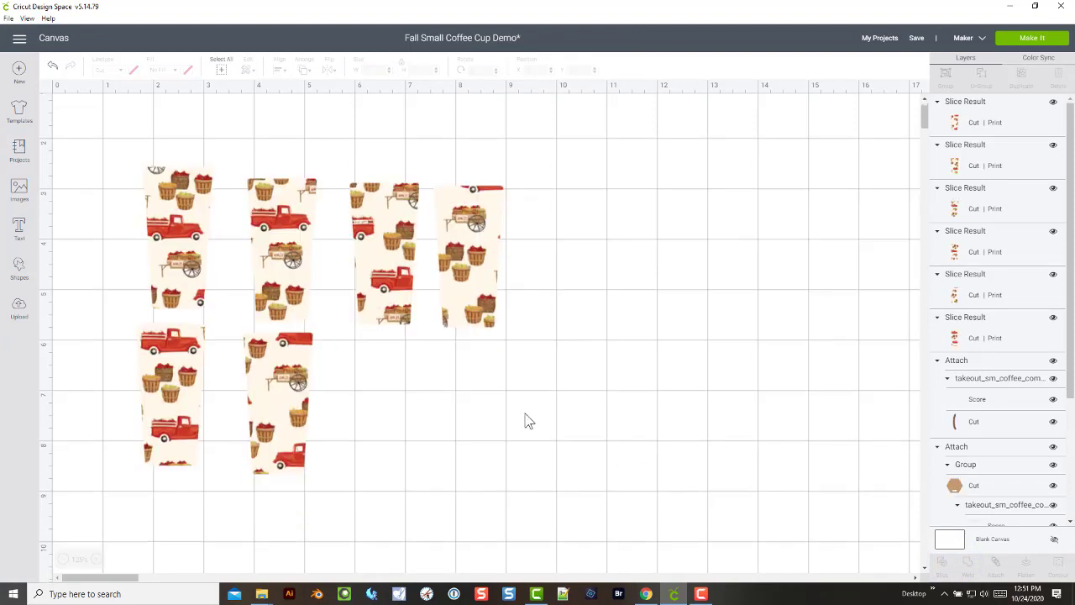